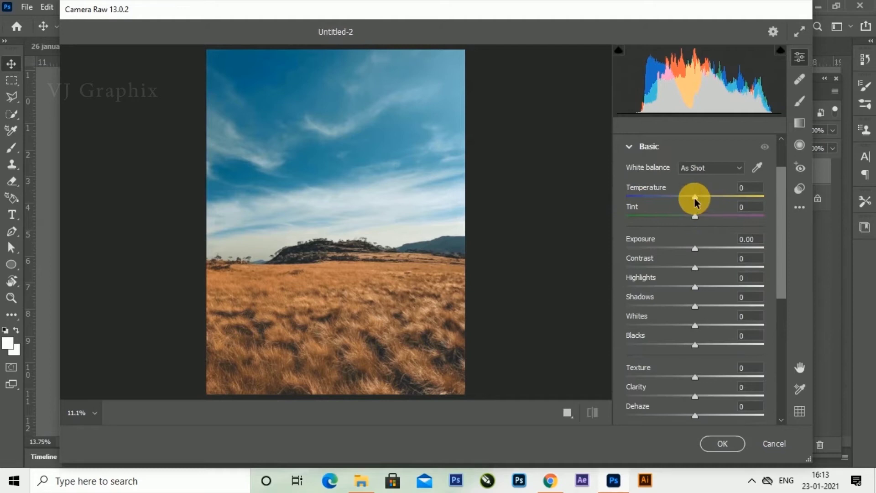
- Grade the landscape photo with temperature and tint -27, exposure -0.50, contrast -43, highlights +48, shadows -50, whites -14 and blacks -39
{"action": "left_click_drag", "start_coordinate": [694, 199], "coordinate": [668, 348]}
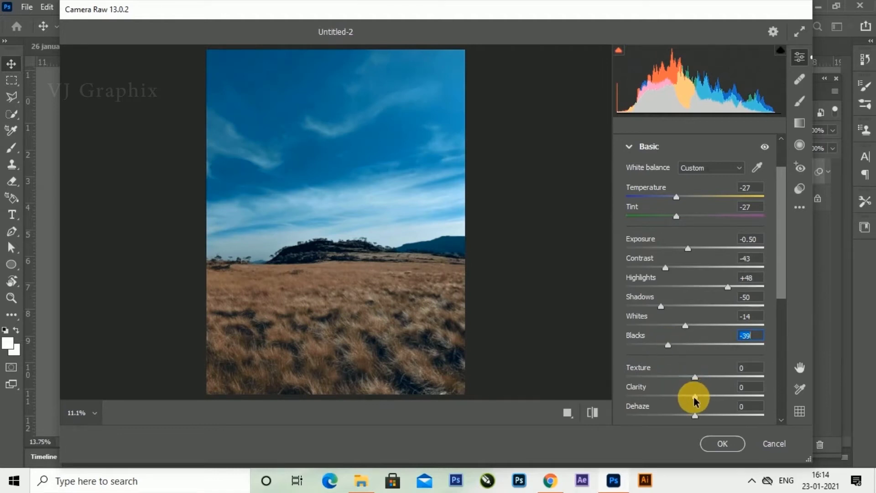
- Set the photo's clarity to +36, dehaze to +7, vibrance to +48 and saturation to +6
{"action": "left_click_drag", "start_coordinate": [694, 400], "coordinate": [703, 418]}
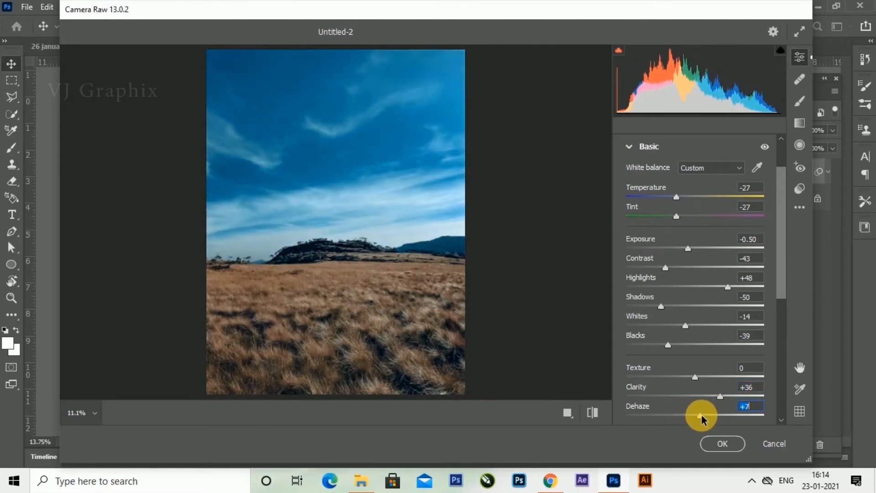
{"action": "left_click_drag", "start_coordinate": [785, 280], "coordinate": [785, 364]}
{"action": "left_click_drag", "start_coordinate": [696, 276], "coordinate": [701, 318]}
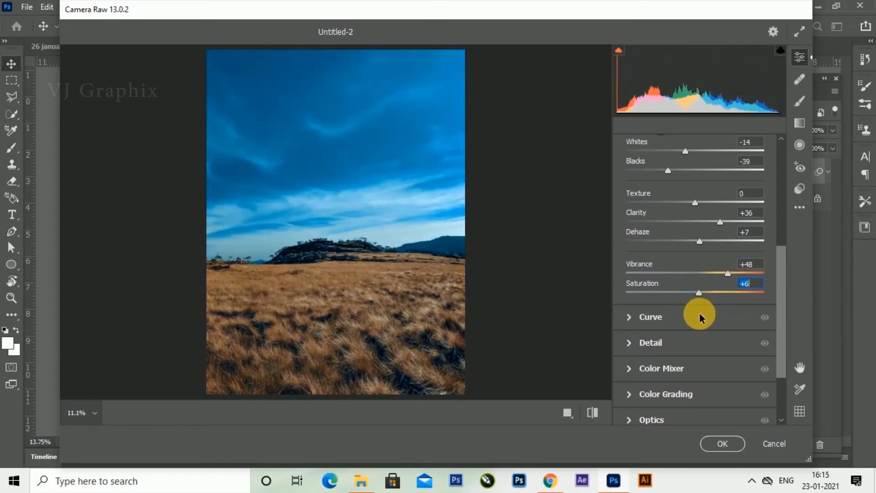
- In the Color Mixer, set the purples hue to +56 and the magentas hue to -78, and apply the Camera Raw filter
{"action": "scroll", "coordinate": [776, 385], "scroll_direction": "down", "scroll_amount": 2}
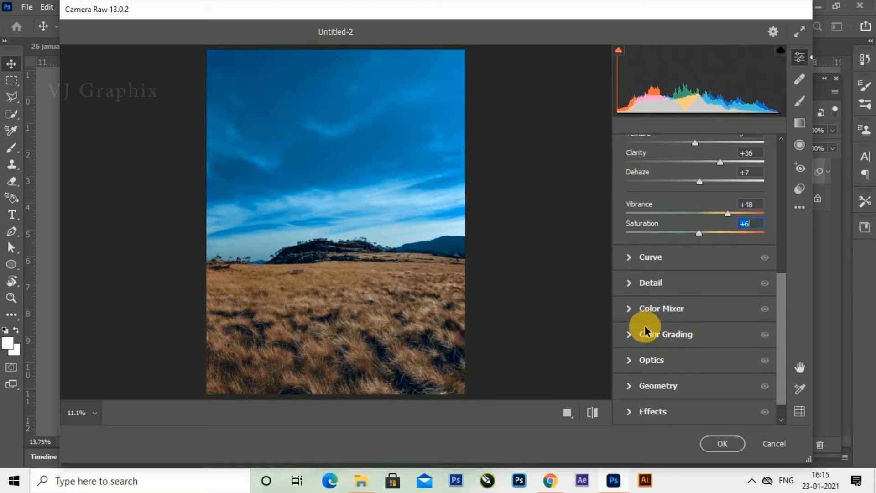
{"action": "left_click", "coordinate": [628, 310]}
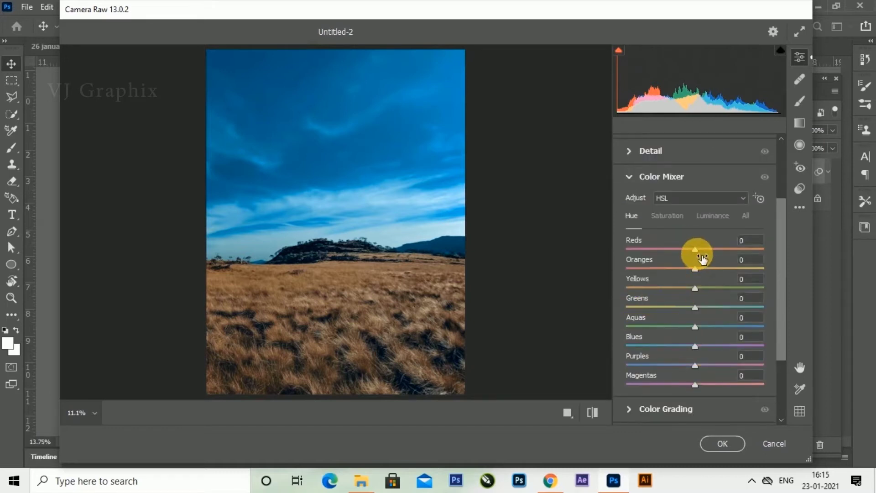
{"action": "left_click_drag", "start_coordinate": [694, 365], "coordinate": [712, 370]}
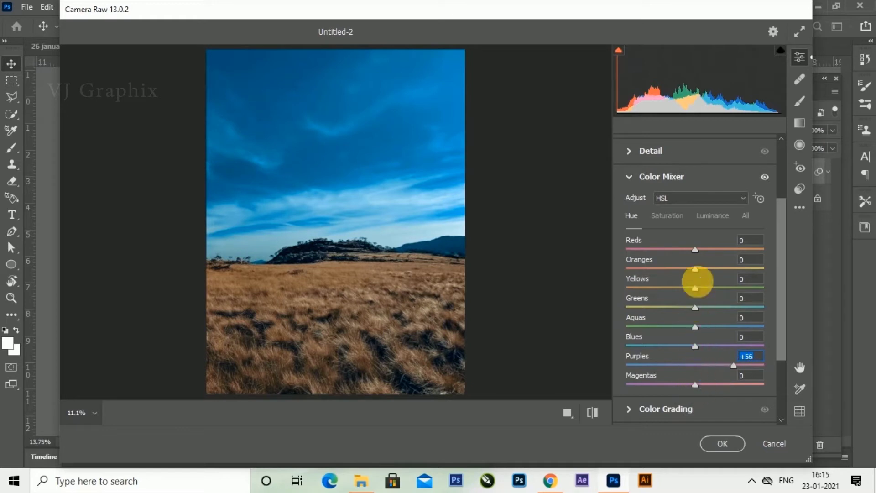
{"action": "left_click_drag", "start_coordinate": [780, 249], "coordinate": [780, 289]}
{"action": "left_click_drag", "start_coordinate": [696, 315], "coordinate": [645, 314]}
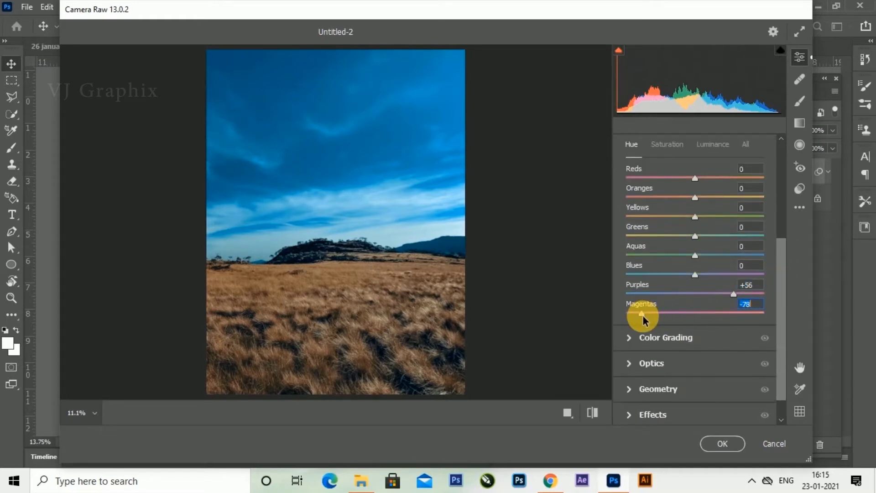
{"action": "left_click", "coordinate": [725, 444]}
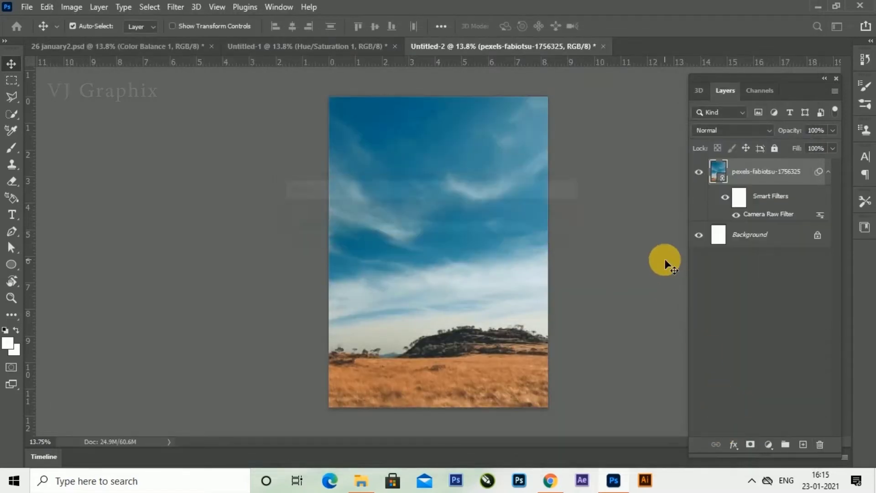
- Add a Hue/Saturation adjustment layer with hue +10, saturation -35 and lightness -23
{"action": "left_click", "coordinate": [768, 444]}
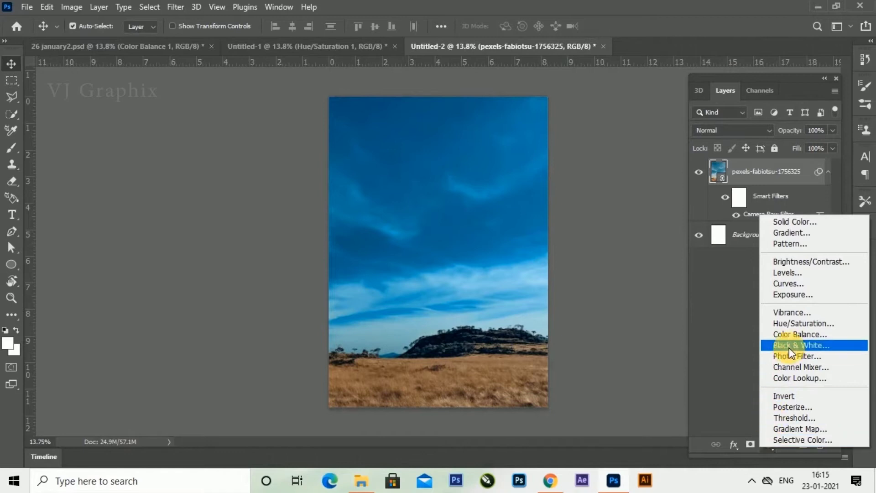
{"action": "left_click", "coordinate": [796, 324]}
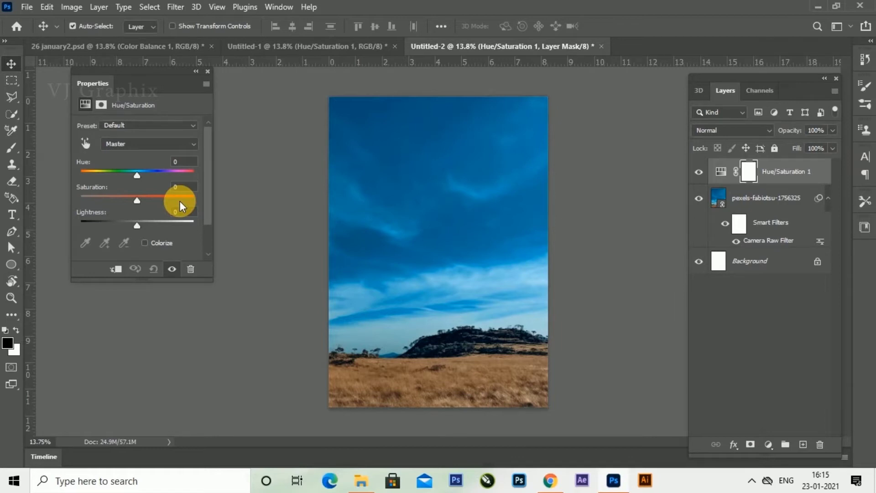
{"action": "left_click_drag", "start_coordinate": [135, 178], "coordinate": [124, 226]}
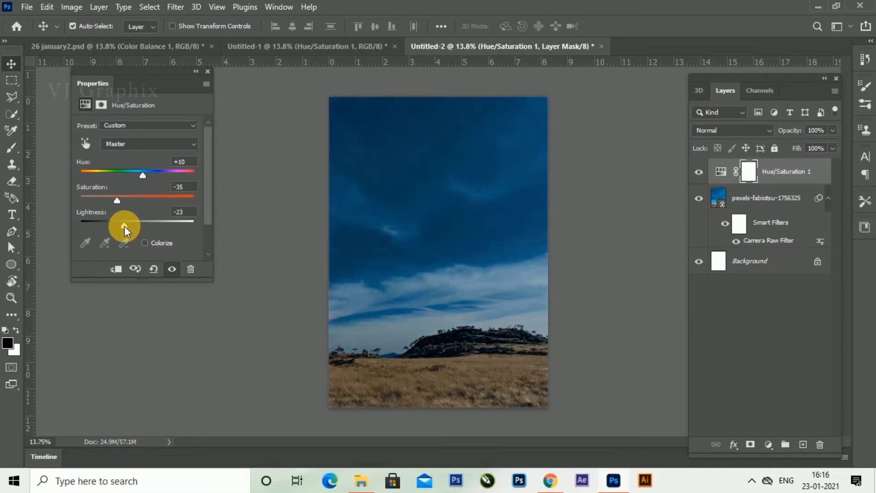
{"action": "left_click", "coordinate": [208, 71]}
- Add a Curves adjustment layer and pull the middle of the RGB curve slightly down to darken the photo
{"action": "left_click", "coordinate": [769, 444]}
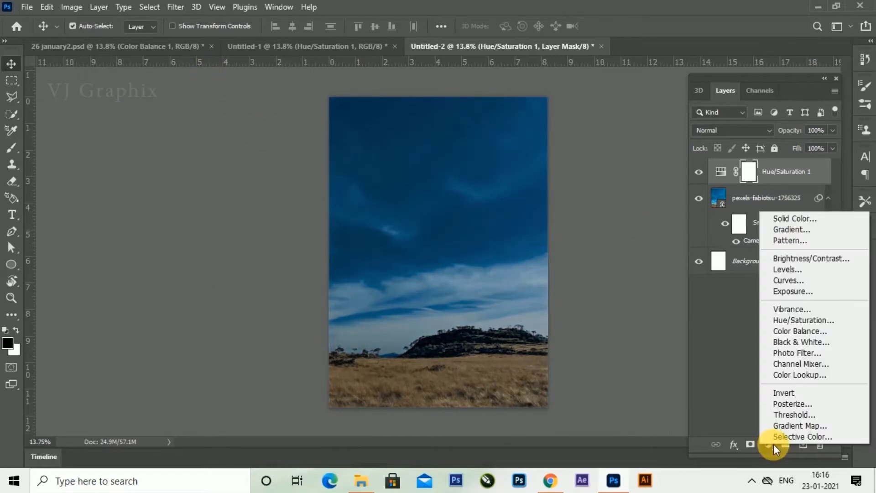
{"action": "left_click", "coordinate": [789, 280]}
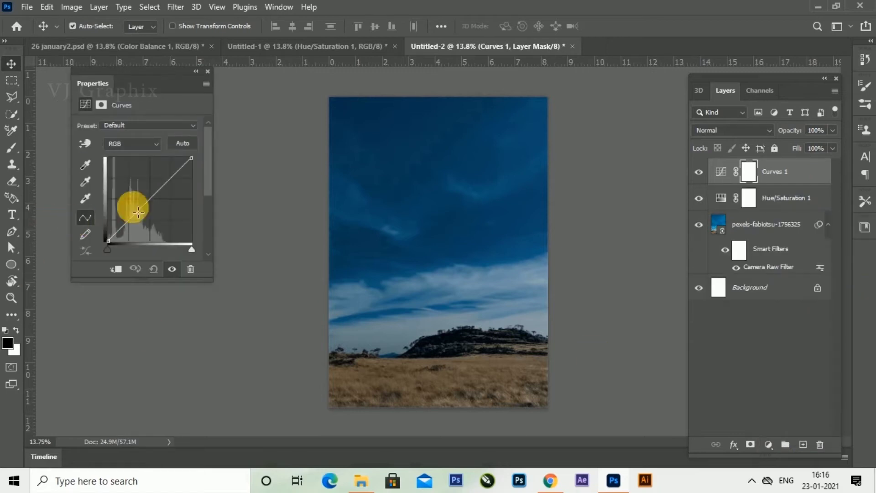
{"action": "left_click_drag", "start_coordinate": [158, 191], "coordinate": [168, 198]}
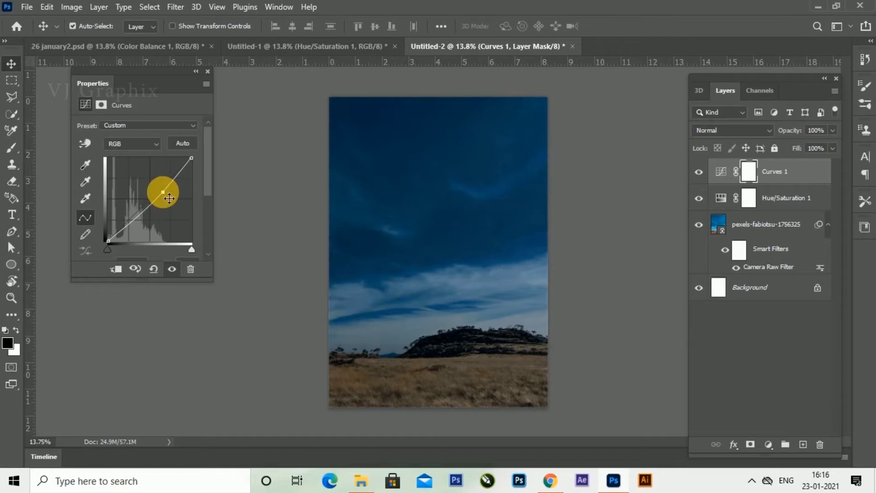
{"action": "left_click", "coordinate": [208, 72]}
- Add a Color Balance adjustment layer with midtones at cyan-red -50, magenta-green -40 and yellow-blue -54
{"action": "left_click", "coordinate": [769, 443]}
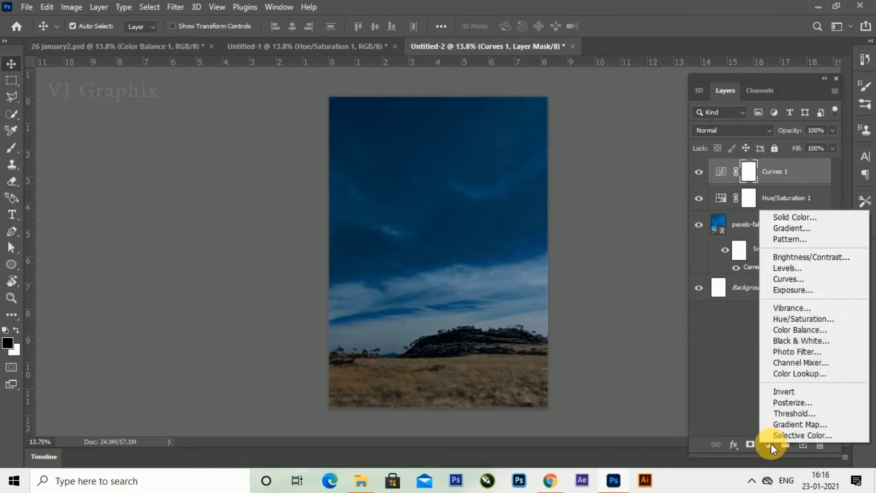
{"action": "left_click", "coordinate": [795, 329]}
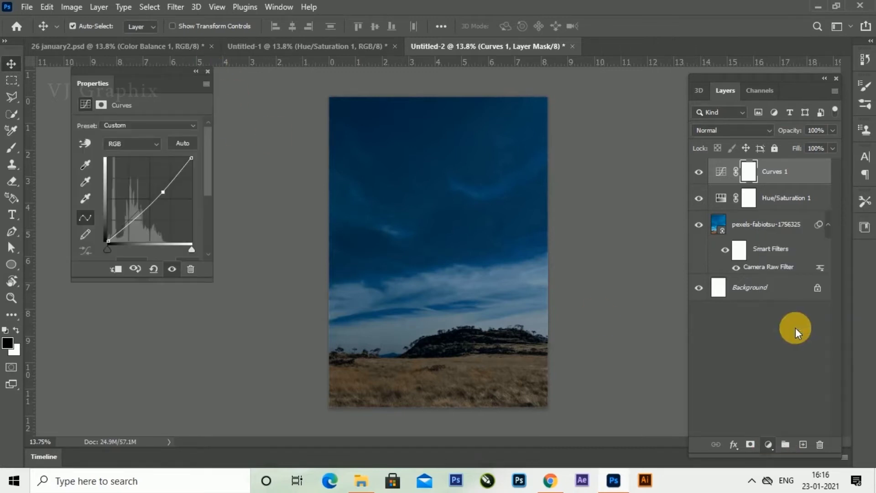
{"action": "left_click_drag", "start_coordinate": [119, 155], "coordinate": [119, 154]}
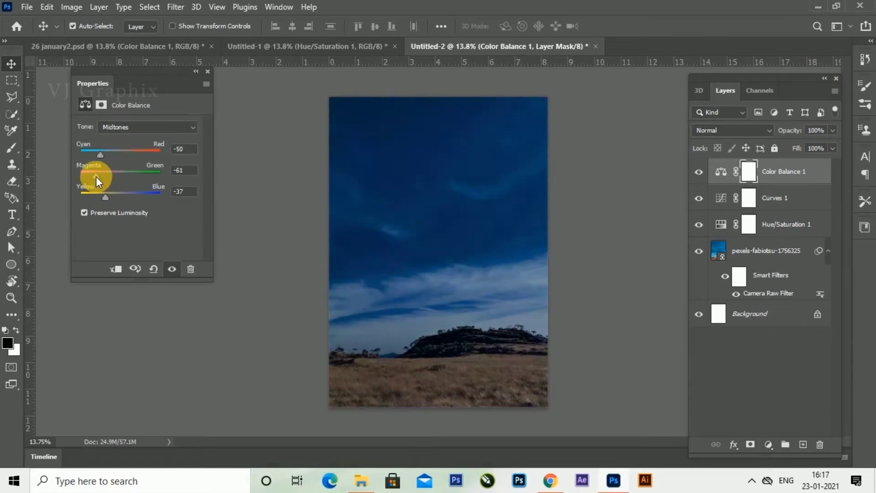
{"action": "left_click_drag", "start_coordinate": [95, 176], "coordinate": [100, 198]}
{"action": "mouse_move", "coordinate": [99, 156]}
{"action": "left_mouse_down"}
{"action": "mouse_move", "coordinate": [114, 160]}
{"action": "mouse_move", "coordinate": [96, 158]}
{"action": "left_mouse_up"}
{"action": "left_click_drag", "start_coordinate": [93, 199], "coordinate": [106, 178]}
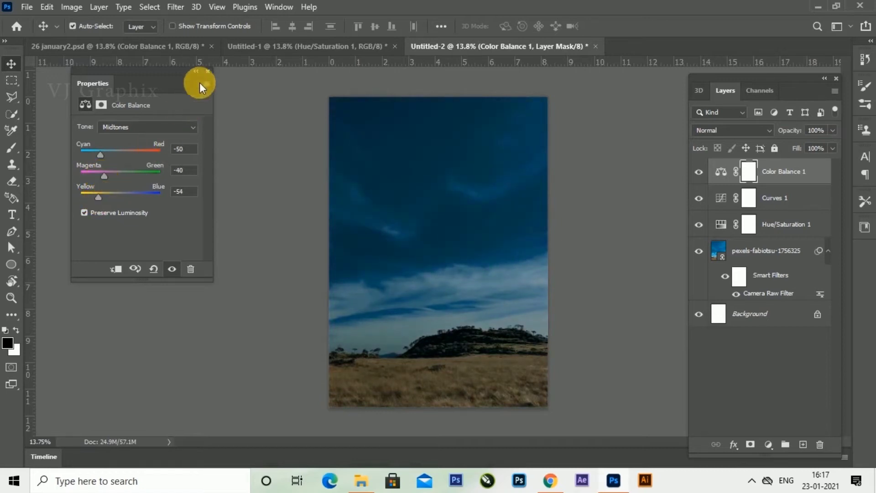
{"action": "left_click", "coordinate": [208, 71]}
- Clip the Hue/Saturation, Curves and Color Balance adjustment layers to the landscape photo layer
{"action": "left_click", "coordinate": [720, 224]}
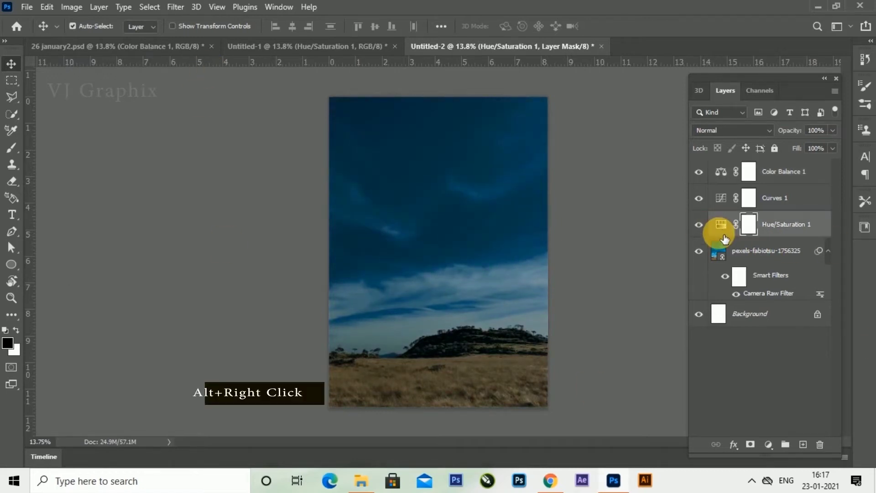
{"action": "left_click", "coordinate": [720, 236], "text": "alt"}
{"action": "left_click", "coordinate": [724, 202]}
{"action": "left_click", "coordinate": [721, 210], "text": "alt"}
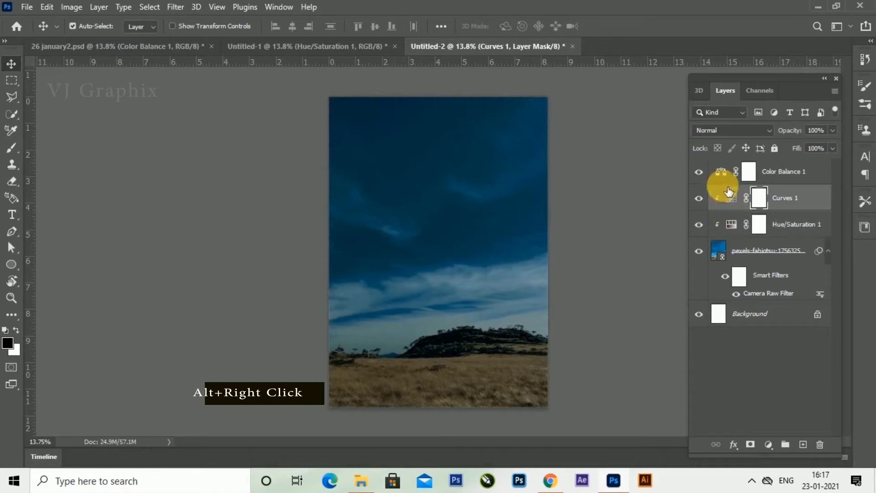
{"action": "left_click", "coordinate": [721, 175]}
{"action": "left_click", "coordinate": [720, 184], "text": "alt"}
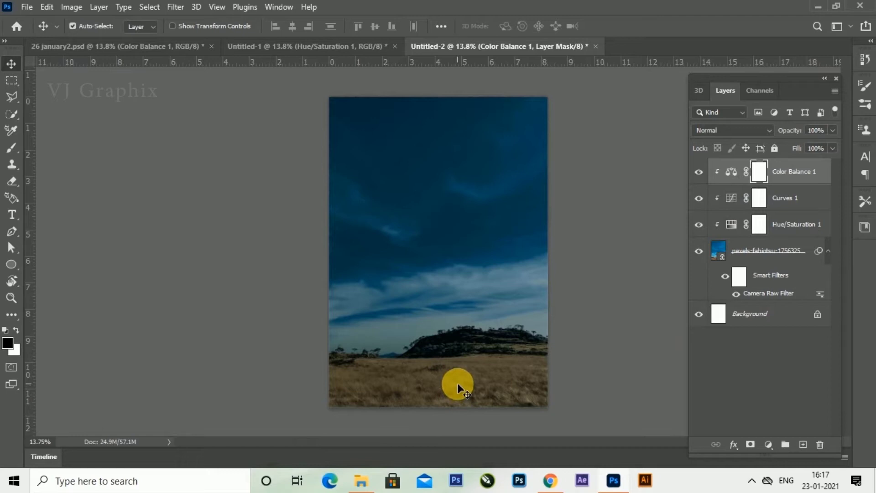
- Place the image flag-clipart-flag-indian-13 (1) as a linked file and commit it at its default size
{"action": "left_click", "coordinate": [27, 7]}
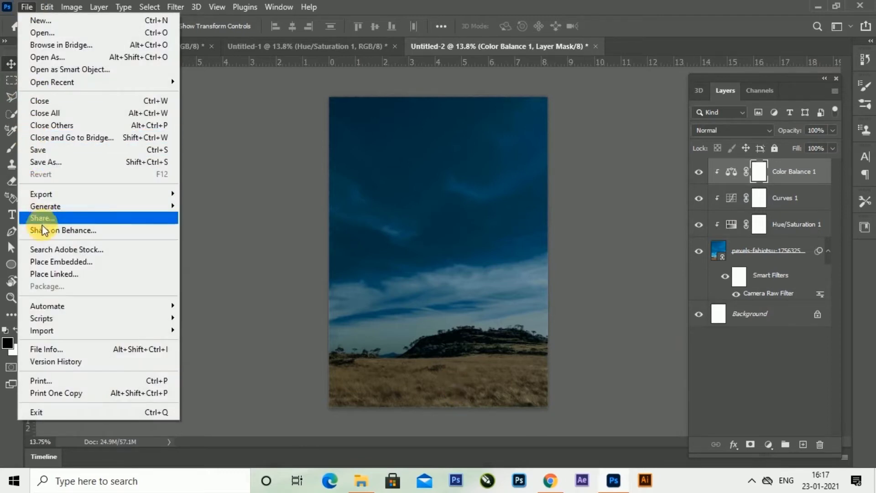
{"action": "left_click", "coordinate": [48, 274]}
{"action": "left_click", "coordinate": [412, 126]}
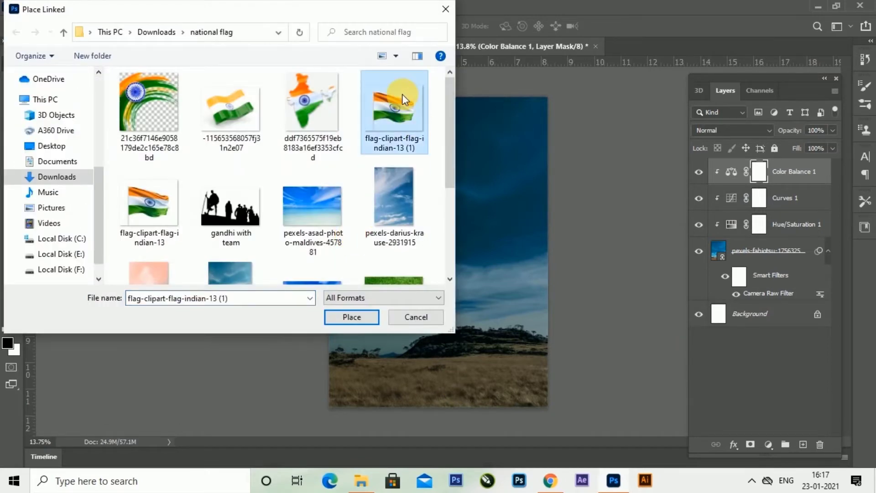
{"action": "left_click", "coordinate": [351, 317]}
{"action": "left_click", "coordinate": [615, 27]}
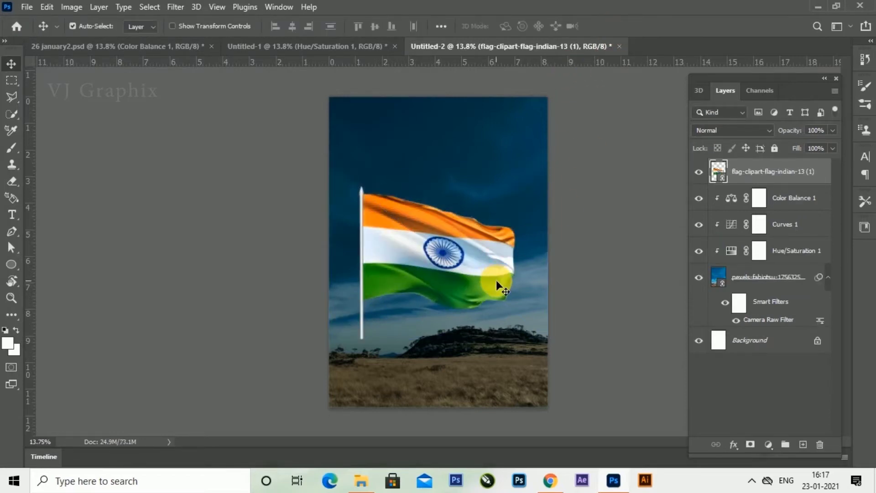
- Rasterize the placed flag layer
{"action": "scroll", "coordinate": [497, 280], "scroll_direction": "up", "scroll_amount": 2}
{"action": "right_click", "coordinate": [808, 177]}
{"action": "left_click", "coordinate": [730, 272]}
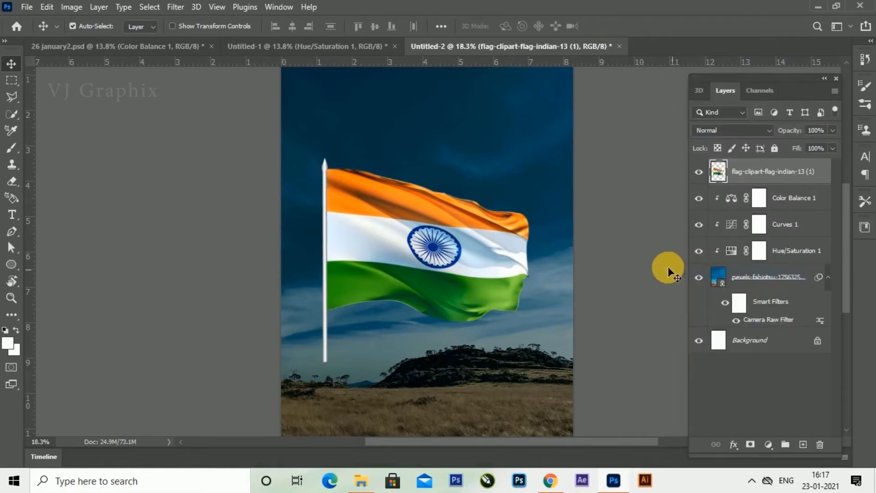
- Start a Pen tool path around the pointed tip of the flagpole, ending where the pole meets the flag
{"action": "left_click", "coordinate": [13, 232]}
{"action": "left_click", "coordinate": [69, 231]}
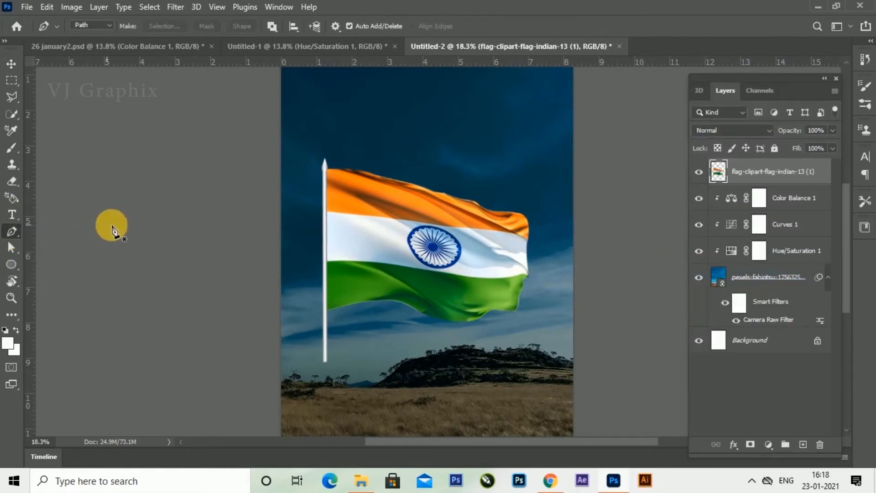
{"action": "scroll", "coordinate": [324, 162], "scroll_direction": "up", "scroll_amount": 6}
{"action": "scroll", "coordinate": [324, 162], "scroll_direction": "up", "scroll_amount": 1}
{"action": "left_click", "coordinate": [316, 180]}
{"action": "left_click_drag", "start_coordinate": [317, 161], "coordinate": [332, 177]}
{"action": "left_click", "coordinate": [322, 149]}
{"action": "left_click", "coordinate": [331, 153]}
{"action": "left_click", "coordinate": [328, 181]}
- Continue the path down the flag's edge, around the pole's lower end and back up to close it at the tip
{"action": "scroll", "coordinate": [339, 198], "scroll_direction": "down", "scroll_amount": 1}
{"action": "scroll", "coordinate": [340, 207], "scroll_direction": "down", "scroll_amount": 1}
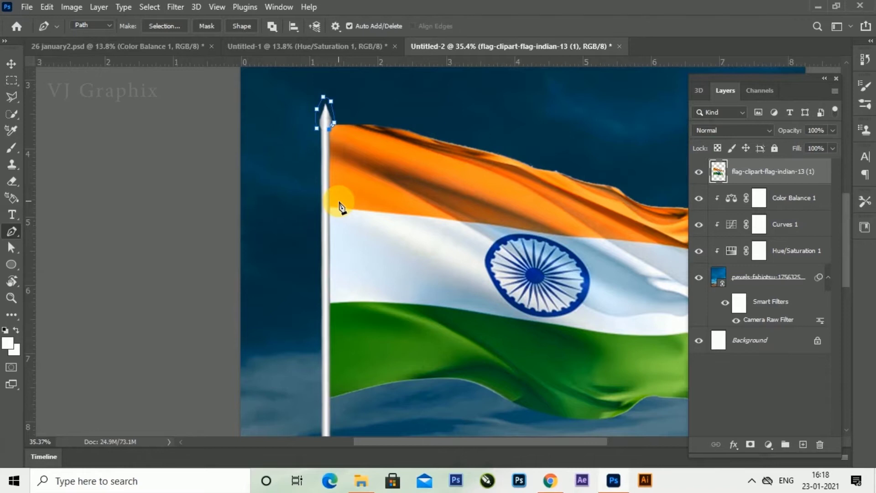
{"action": "scroll", "coordinate": [340, 207], "scroll_direction": "down", "scroll_amount": 3}
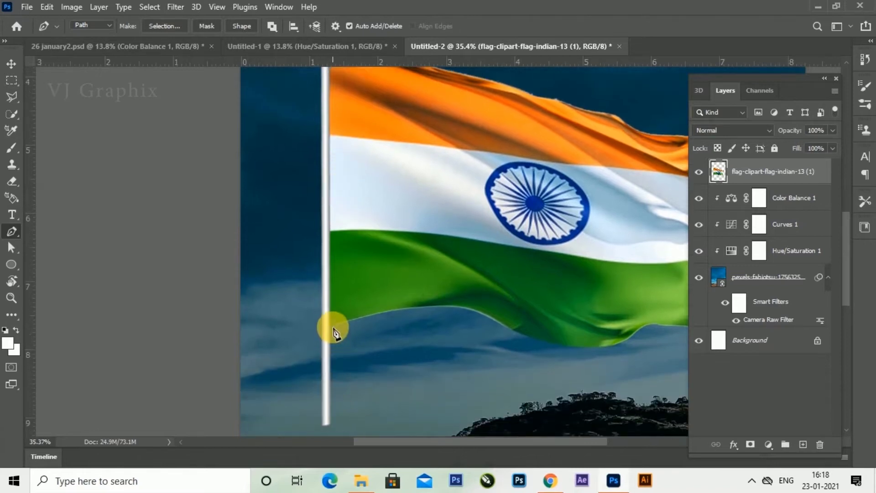
{"action": "left_click", "coordinate": [332, 328]}
{"action": "scroll", "coordinate": [332, 330], "scroll_direction": "down", "scroll_amount": 3}
{"action": "left_click", "coordinate": [339, 386]}
{"action": "left_click_drag", "start_coordinate": [305, 398], "coordinate": [301, 396]}
{"action": "left_click_drag", "start_coordinate": [283, 326], "coordinate": [284, 321]}
{"action": "scroll", "coordinate": [300, 276], "scroll_direction": "down", "scroll_amount": 2}
{"action": "scroll", "coordinate": [303, 262], "scroll_direction": "up", "scroll_amount": 4}
{"action": "left_click", "coordinate": [311, 149]}
{"action": "left_click", "coordinate": [314, 134]}
- Turn the path into a selection, delete the flagpole from the flag layer and deselect
{"action": "key", "text": "ctrl+Return"}
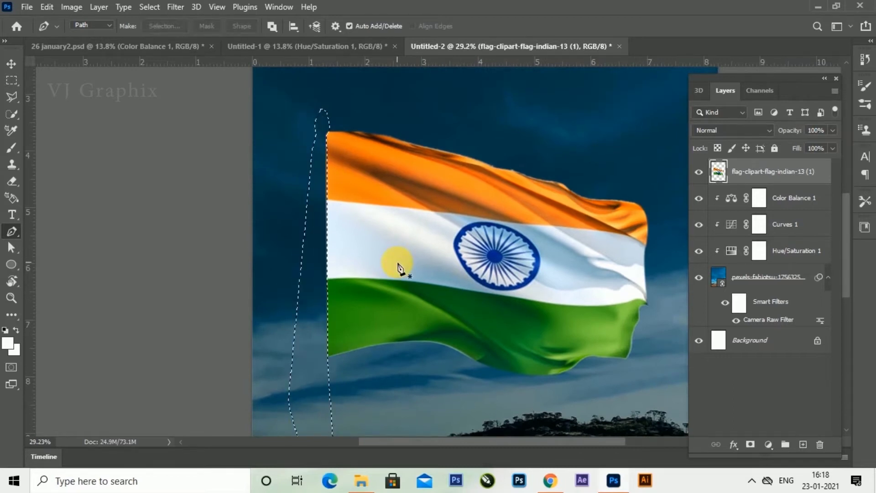
{"action": "key", "text": "ctrl+d"}
{"action": "scroll", "coordinate": [384, 278], "scroll_direction": "down", "scroll_amount": 2}
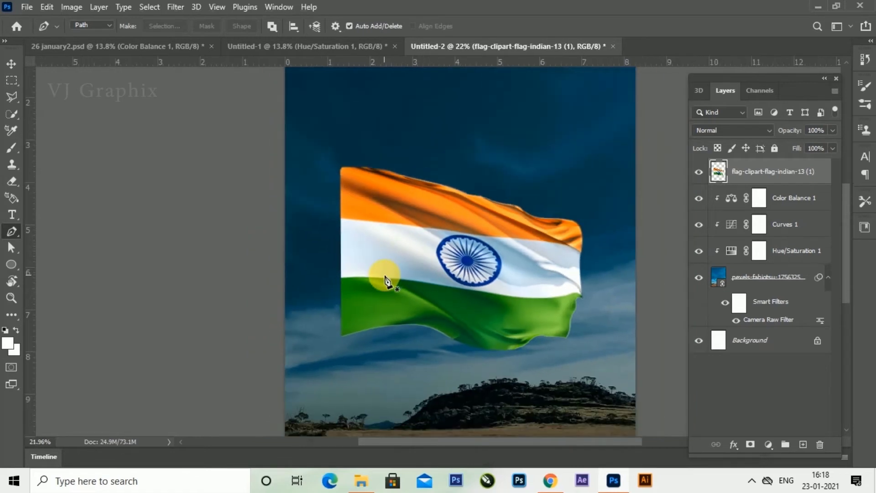
{"action": "scroll", "coordinate": [384, 276], "scroll_direction": "down", "scroll_amount": 2}
{"action": "scroll", "coordinate": [428, 286], "scroll_direction": "down", "scroll_amount": 2}
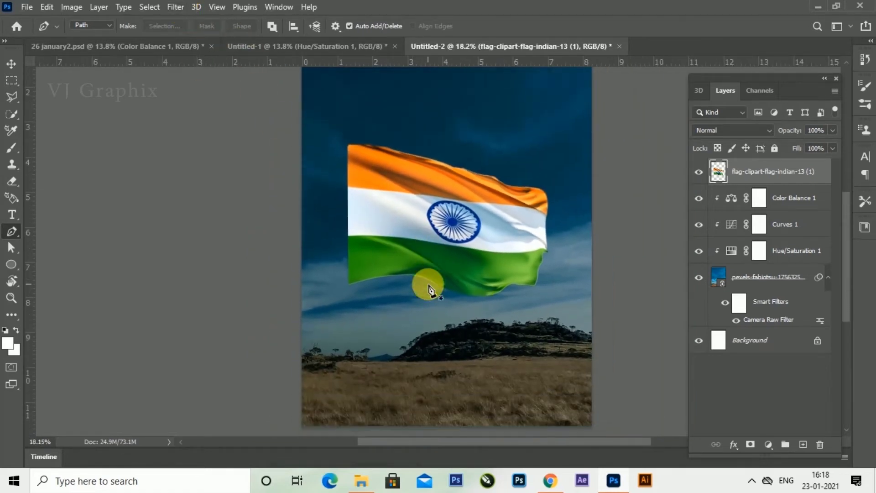
- Open the flag in Liquify and push its straight left edge into gentle waves with a size 300 Forward Warp brush
{"action": "left_click", "coordinate": [175, 7]}
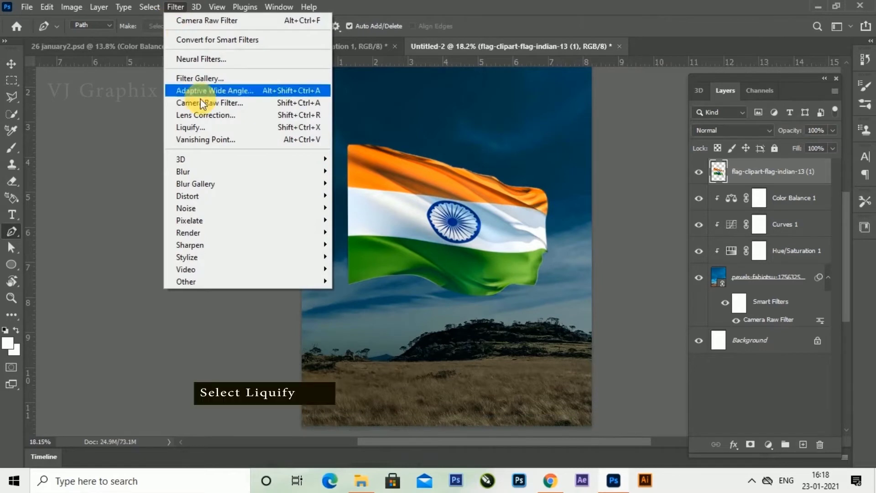
{"action": "left_click", "coordinate": [194, 127]}
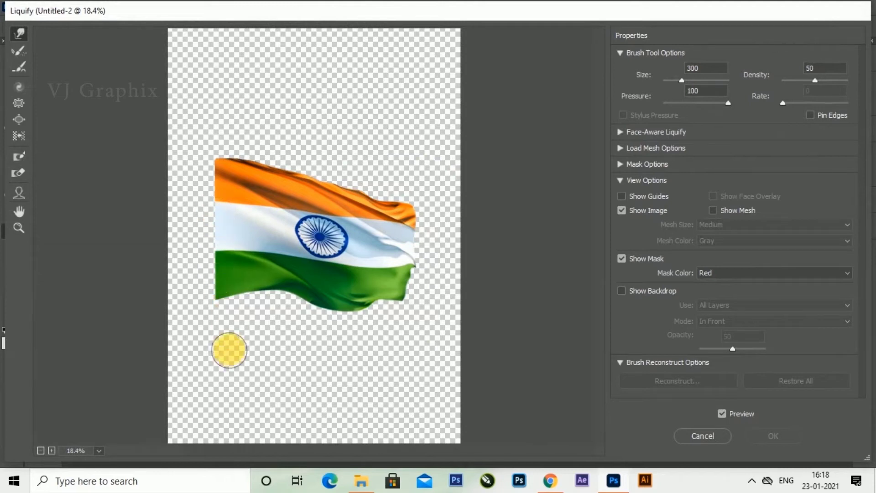
{"action": "mouse_move", "coordinate": [211, 294]}
{"action": "left_mouse_down"}
{"action": "mouse_move", "coordinate": [205, 301]}
{"action": "mouse_move", "coordinate": [200, 292]}
{"action": "left_mouse_up"}
{"action": "left_click_drag", "start_coordinate": [229, 266], "coordinate": [222, 266]}
{"action": "left_click_drag", "start_coordinate": [223, 231], "coordinate": [236, 234]}
{"action": "left_click_drag", "start_coordinate": [229, 203], "coordinate": [211, 197]}
{"action": "left_click_drag", "start_coordinate": [212, 167], "coordinate": [207, 165]}
{"action": "mouse_move", "coordinate": [217, 200]}
{"action": "left_mouse_down"}
{"action": "mouse_move", "coordinate": [224, 184]}
{"action": "mouse_move", "coordinate": [209, 208]}
{"action": "left_mouse_up"}
- Shape the lower part of the flag's straight edge into waves with a size 200 Forward Warp brush and apply Liquify
{"action": "key", "text": "bracketleft"}
{"action": "key", "text": "bracketleft"}
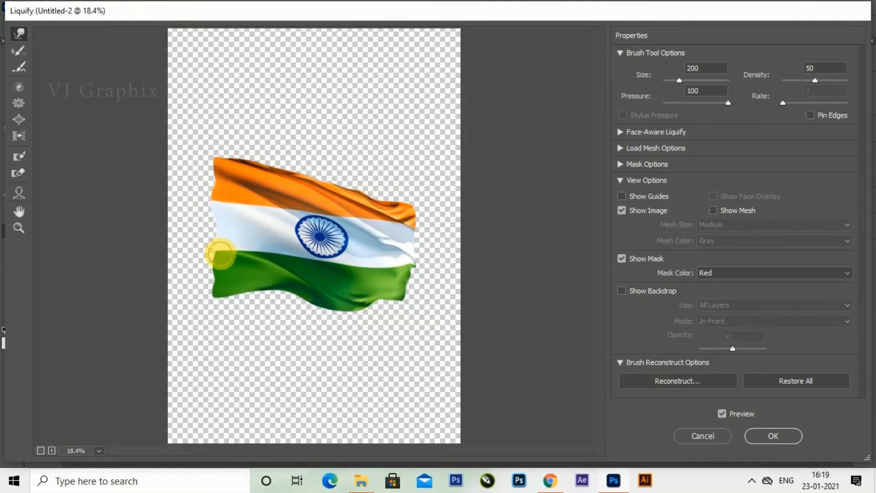
{"action": "left_click_drag", "start_coordinate": [219, 250], "coordinate": [205, 249]}
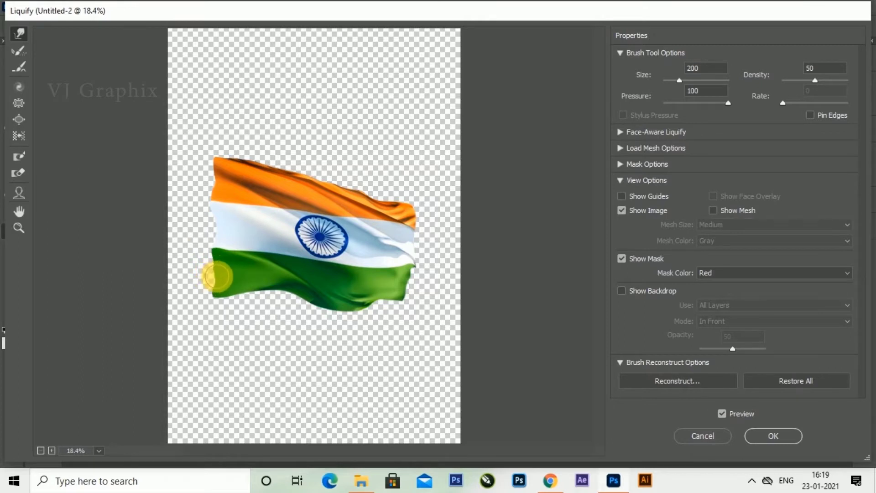
{"action": "left_click_drag", "start_coordinate": [215, 299], "coordinate": [206, 296]}
{"action": "left_click_drag", "start_coordinate": [218, 281], "coordinate": [227, 271]}
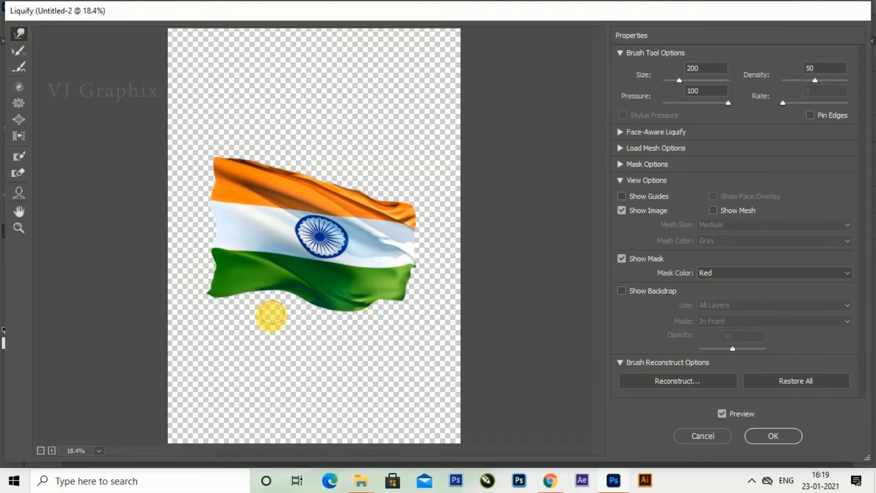
{"action": "left_click", "coordinate": [776, 435]}
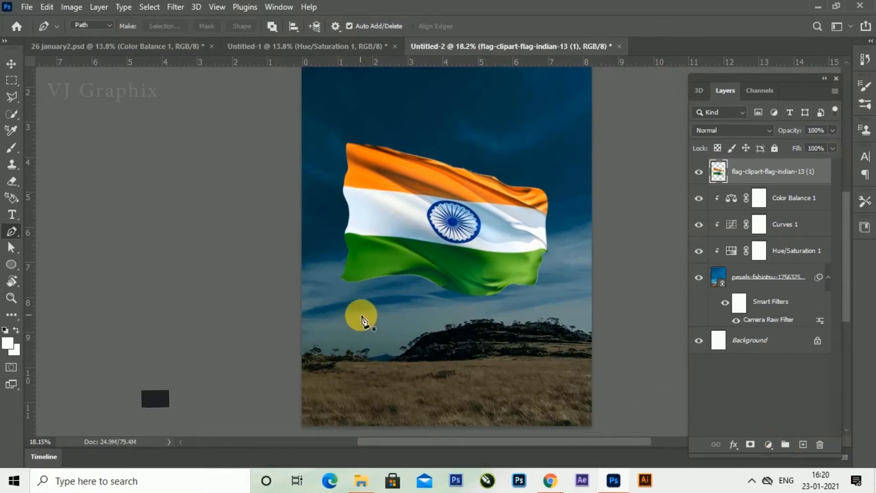
- Move the flag higher into the dark sky near the canvas's upper edge
{"action": "scroll", "coordinate": [373, 213], "scroll_direction": "down", "scroll_amount": 4}
{"action": "left_click", "coordinate": [12, 64]}
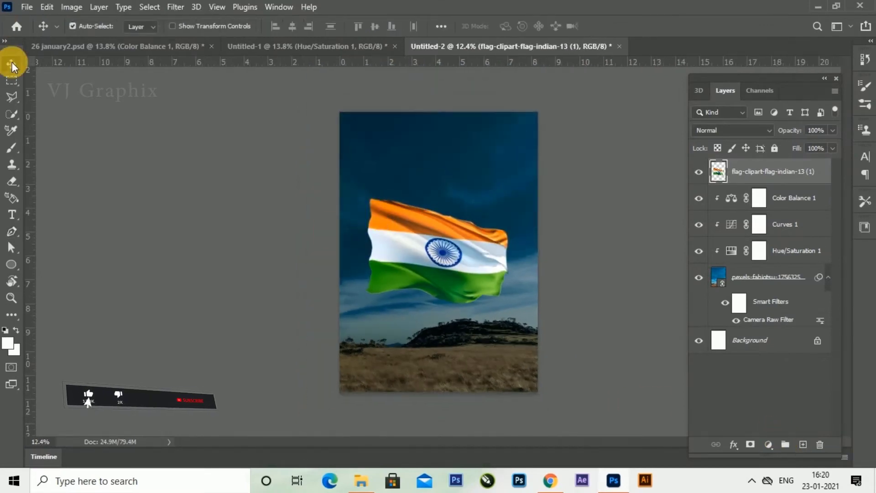
{"action": "left_click_drag", "start_coordinate": [460, 289], "coordinate": [459, 225]}
{"action": "scroll", "coordinate": [502, 183], "scroll_direction": "up", "scroll_amount": 6}
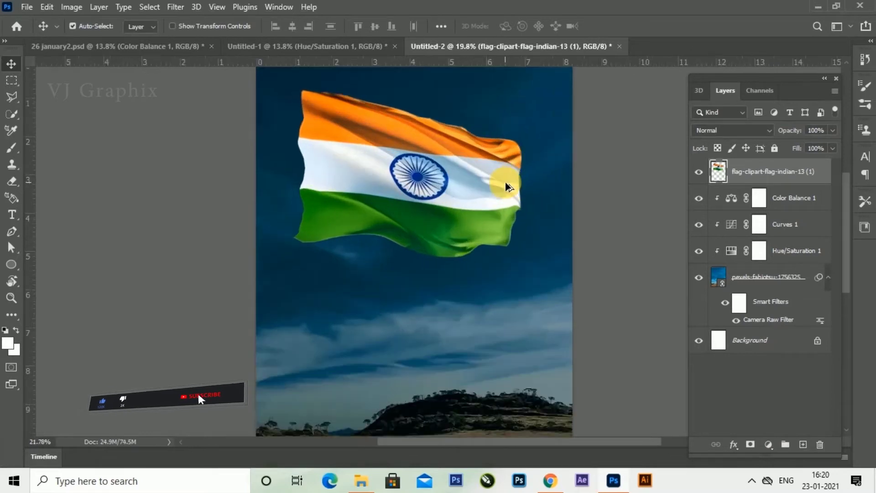
- Scale the flag down to 84.91% with Free Transform, keeping it centred in the upper sky
{"action": "key", "text": "ctrl+t"}
{"action": "scroll", "coordinate": [471, 215], "scroll_direction": "down", "scroll_amount": 2}
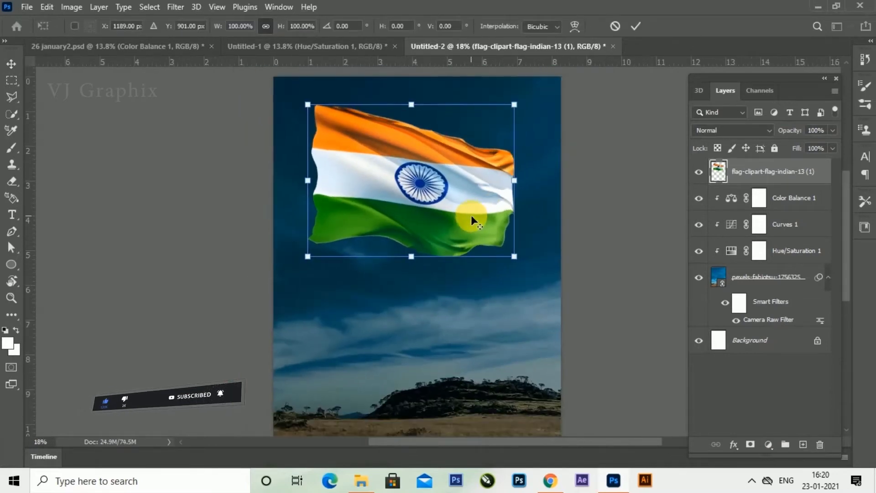
{"action": "left_click_drag", "start_coordinate": [515, 256], "coordinate": [498, 236]}
{"action": "key", "text": "ctrl+z"}
{"action": "left_click_drag", "start_coordinate": [455, 207], "coordinate": [466, 210]}
{"action": "left_click_drag", "start_coordinate": [499, 240], "coordinate": [495, 237]}
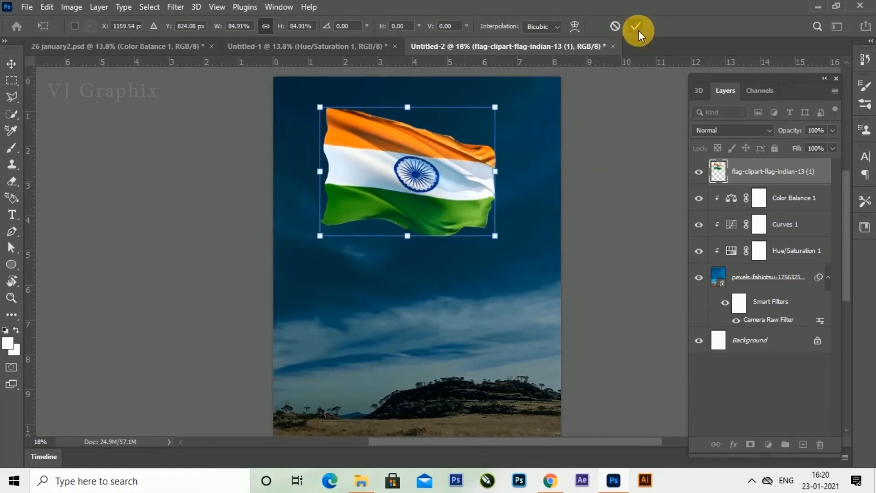
{"action": "left_click", "coordinate": [638, 30]}
- Place the image "gandhi with team" from the national flag folder as a linked layer
{"action": "left_click", "coordinate": [27, 7]}
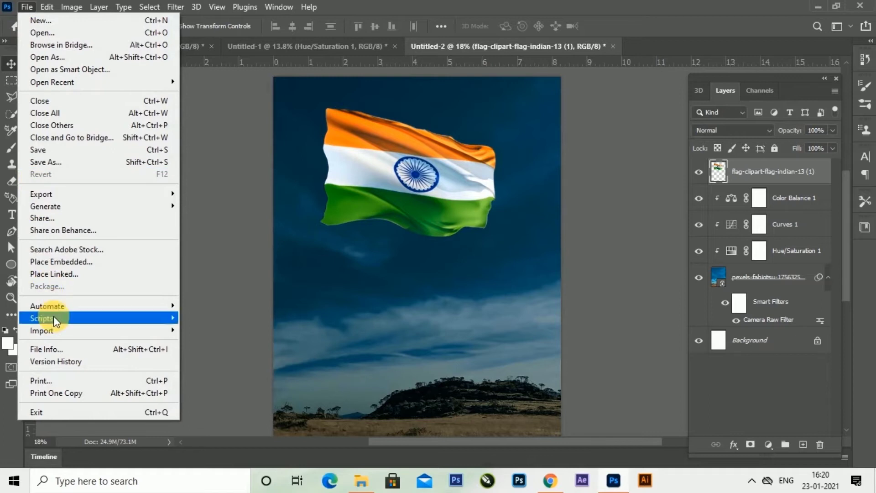
{"action": "left_click", "coordinate": [77, 272]}
{"action": "left_click", "coordinate": [231, 196]}
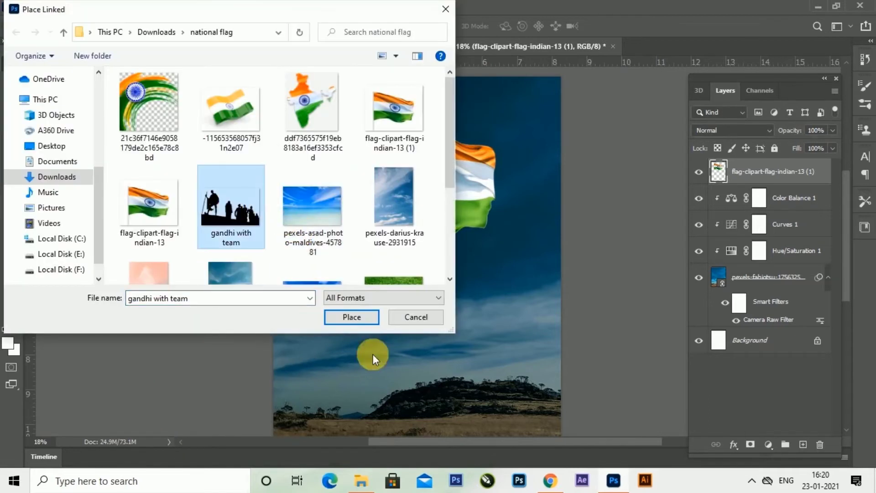
{"action": "left_click", "coordinate": [349, 317]}
- Move the placed silhouettes down below the flag and scale them to 54.88%, slightly wider than the canvas
{"action": "scroll", "coordinate": [361, 239], "scroll_direction": "down", "scroll_amount": 3}
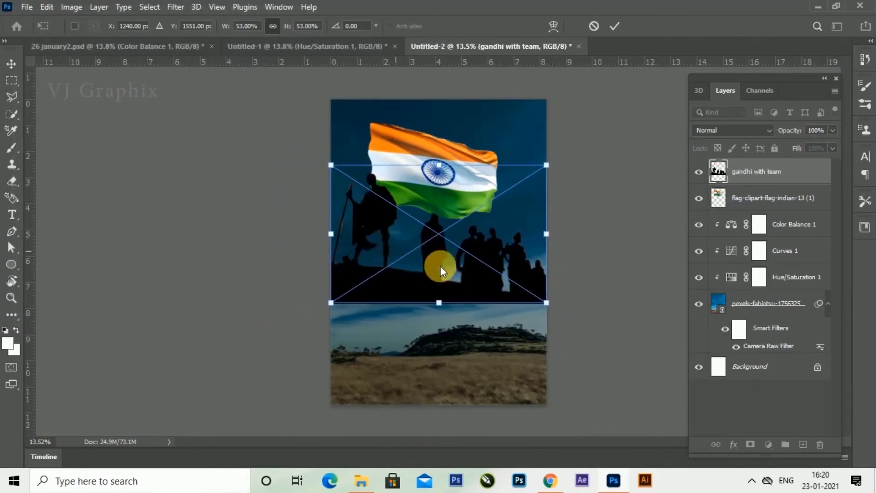
{"action": "left_click_drag", "start_coordinate": [431, 280], "coordinate": [426, 350]}
{"action": "left_click_drag", "start_coordinate": [543, 377], "coordinate": [531, 349]}
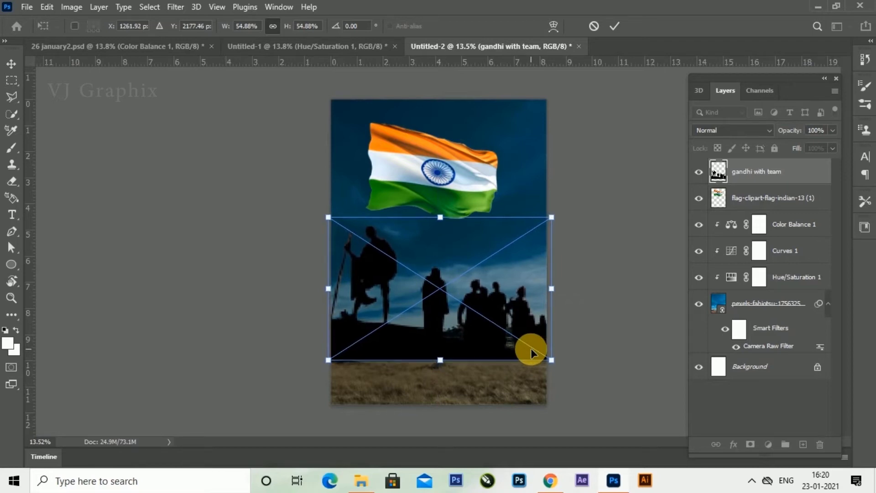
{"action": "left_click", "coordinate": [614, 27]}
{"action": "scroll", "coordinate": [439, 305], "scroll_direction": "down", "scroll_amount": 1}
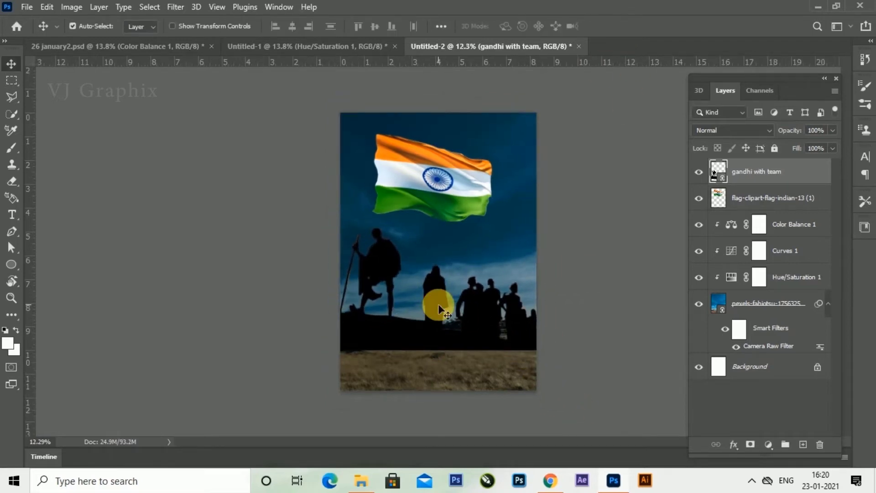
- Enlarge the landscape layer to 31.87% to cover the canvas's upper edge, and nudge the silhouette layer slightly down and right
{"action": "left_click", "coordinate": [756, 309]}
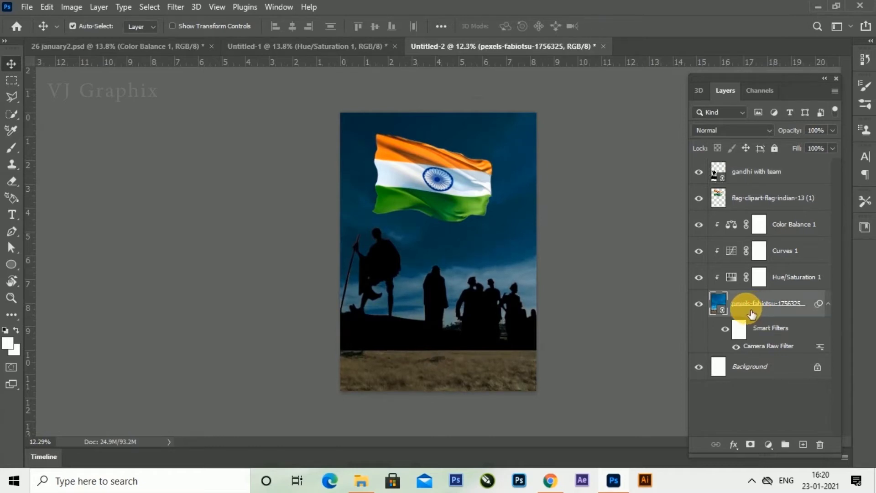
{"action": "key", "text": "ctrl+t"}
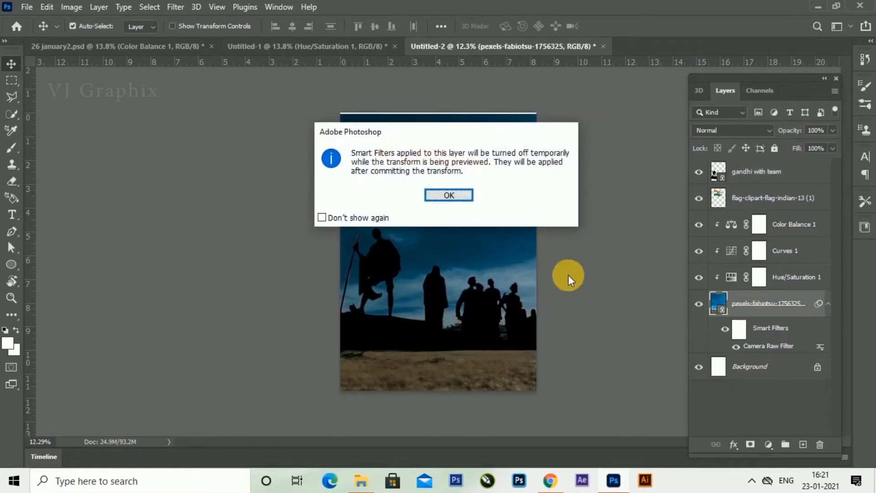
{"action": "left_click", "coordinate": [463, 197]}
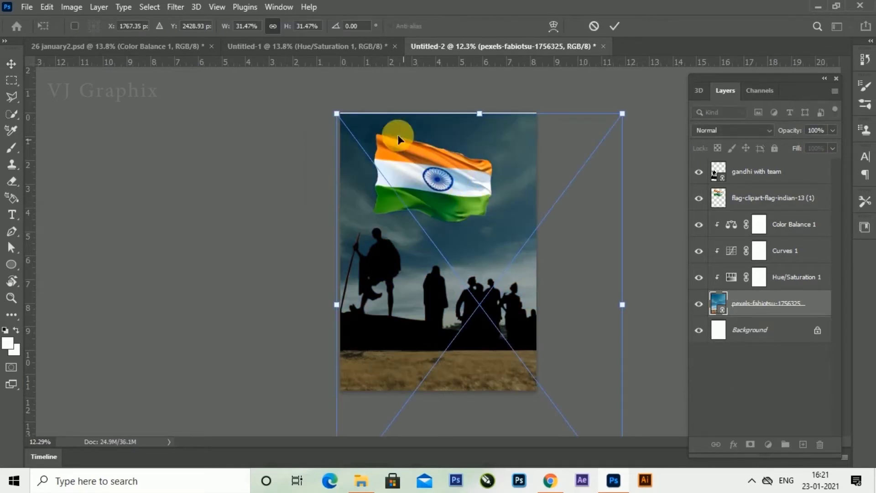
{"action": "left_click_drag", "start_coordinate": [336, 113], "coordinate": [333, 108]}
{"action": "left_click_drag", "start_coordinate": [493, 230], "coordinate": [494, 230]}
{"action": "left_click", "coordinate": [615, 26]}
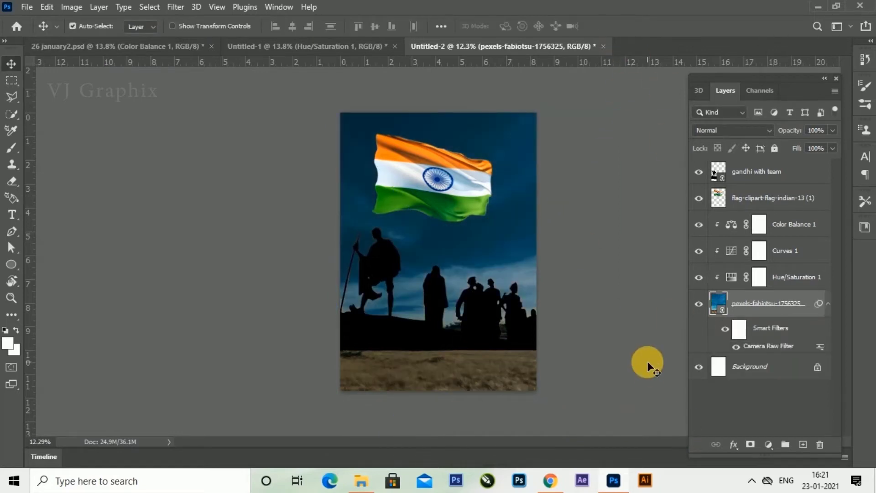
{"action": "left_click", "coordinate": [754, 172]}
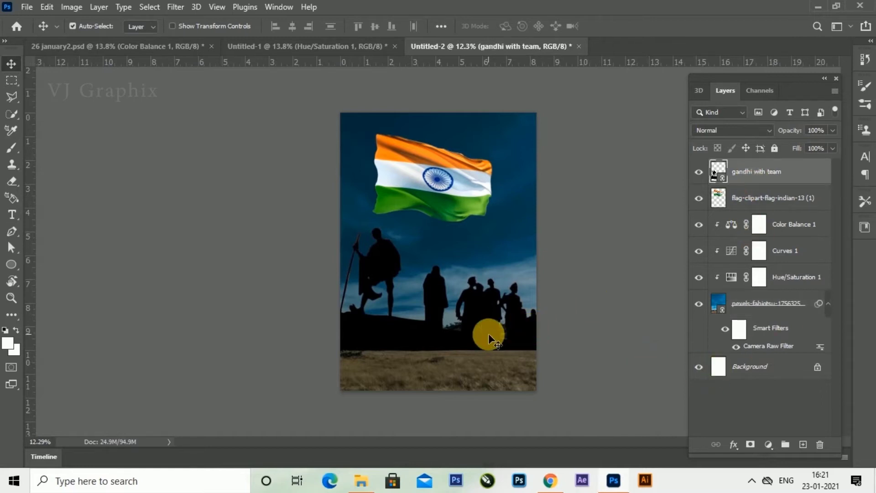
{"action": "left_click_drag", "start_coordinate": [489, 335], "coordinate": [491, 334]}
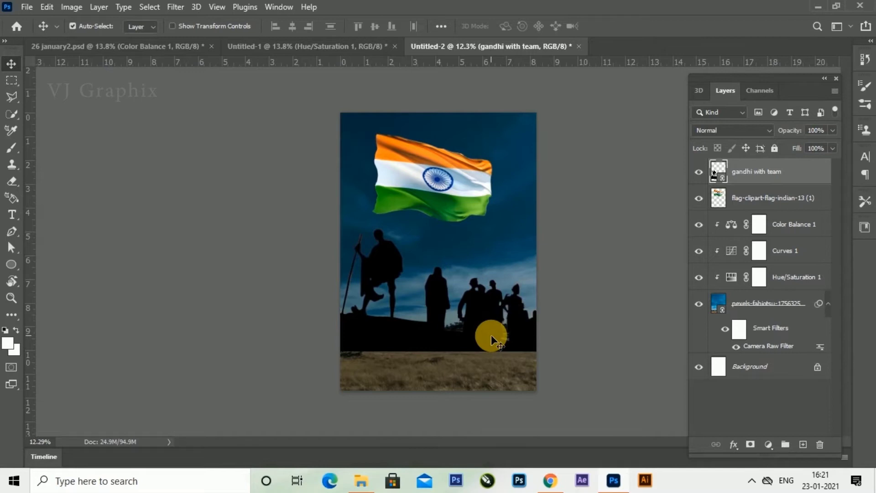
- On a new layer, select the grass strip below the silhouettes, fill it with black and deselect
{"action": "left_click", "coordinate": [802, 444]}
{"action": "left_click", "coordinate": [12, 81]}
{"action": "left_click_drag", "start_coordinate": [341, 345], "coordinate": [565, 416]}
{"action": "left_click", "coordinate": [17, 351]}
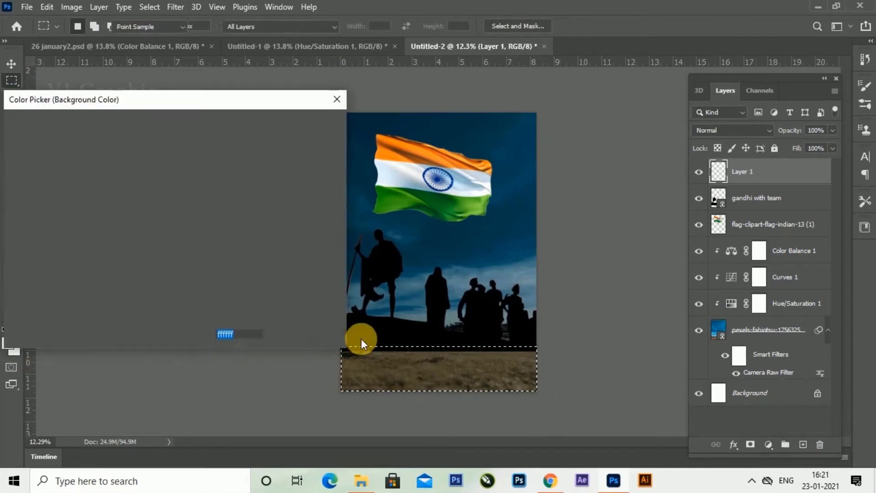
{"action": "left_click", "coordinate": [371, 344]}
{"action": "left_click", "coordinate": [297, 125]}
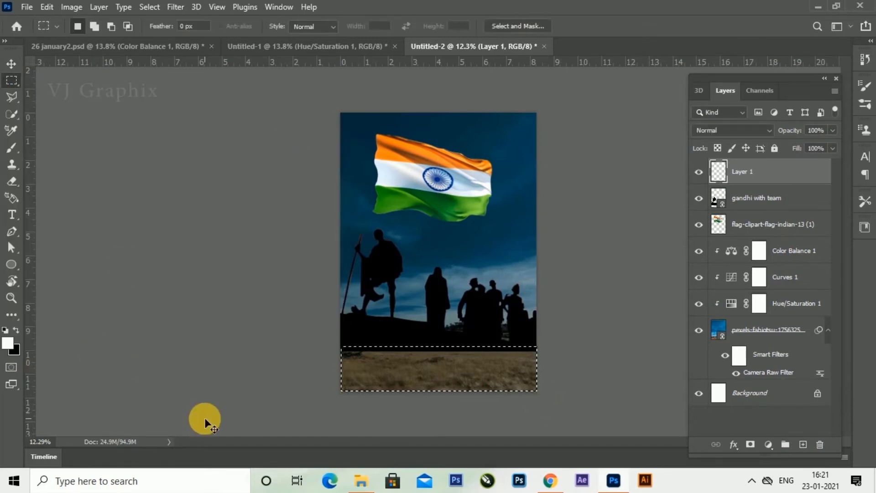
{"action": "key", "text": "ctrl+BackSpace"}
{"action": "key", "text": "ctrl+d"}
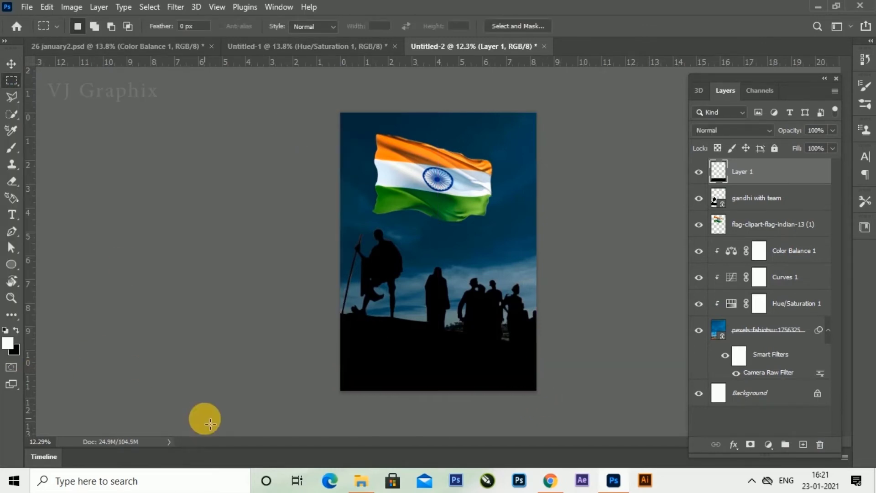
{"action": "left_click", "coordinate": [12, 66]}
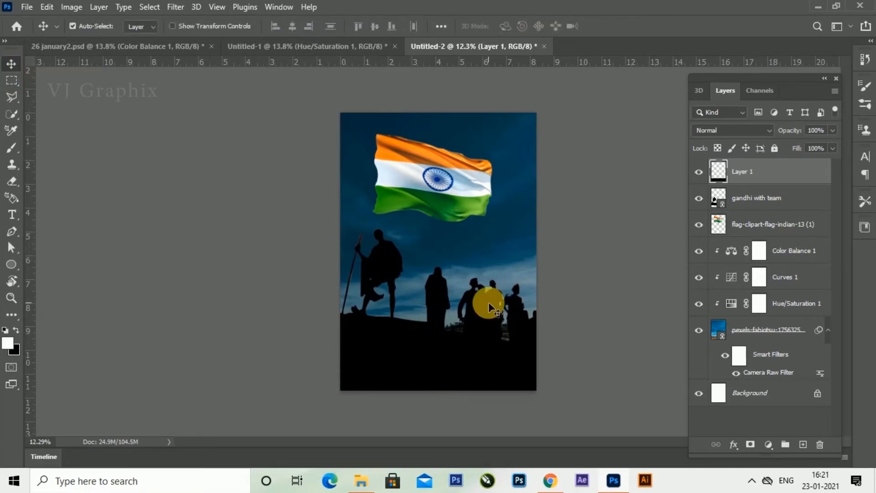
- Enlarge the landscape layer to 34.64% from its upper corner with Free Transform
{"action": "scroll", "coordinate": [423, 261], "scroll_direction": "down", "scroll_amount": 2}
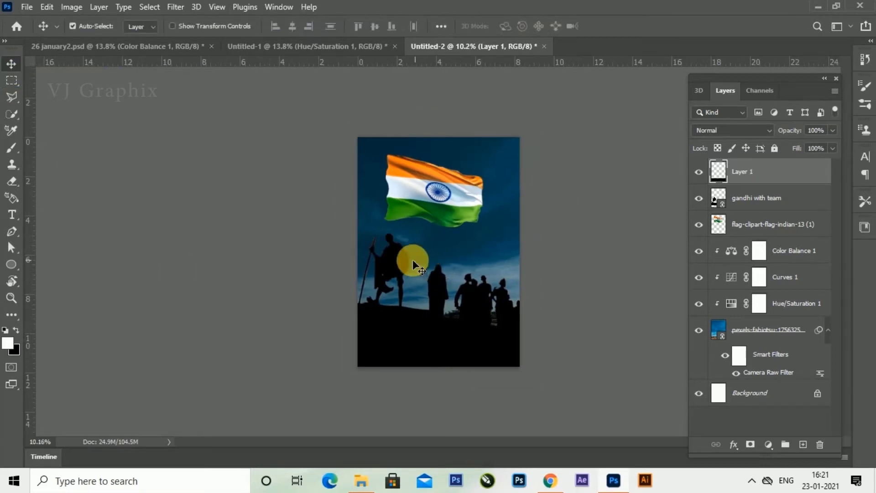
{"action": "left_click", "coordinate": [741, 328]}
{"action": "key", "text": "ctrl+t"}
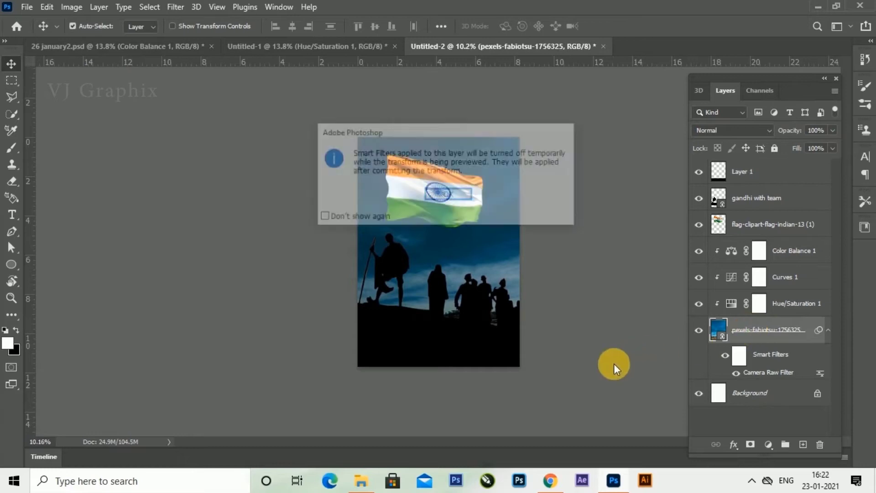
{"action": "left_click", "coordinate": [447, 195]}
{"action": "scroll", "coordinate": [431, 229], "scroll_direction": "down", "scroll_amount": 4}
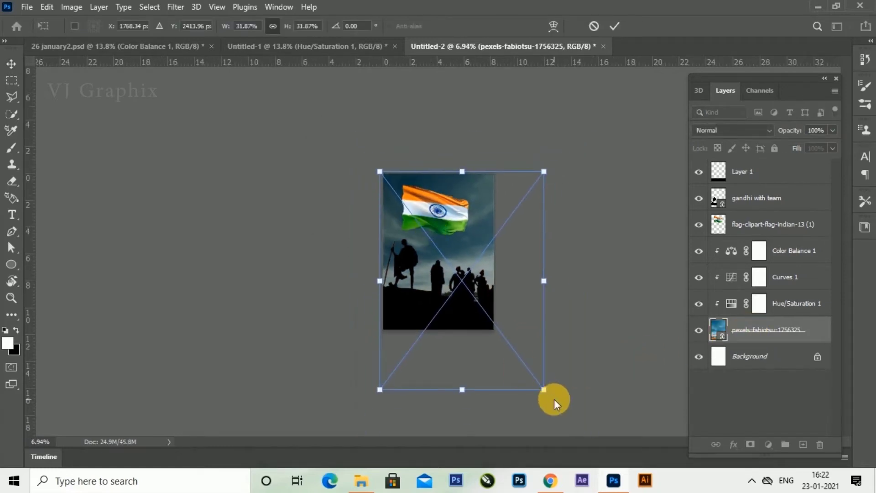
{"action": "left_click_drag", "start_coordinate": [553, 398], "coordinate": [567, 414]}
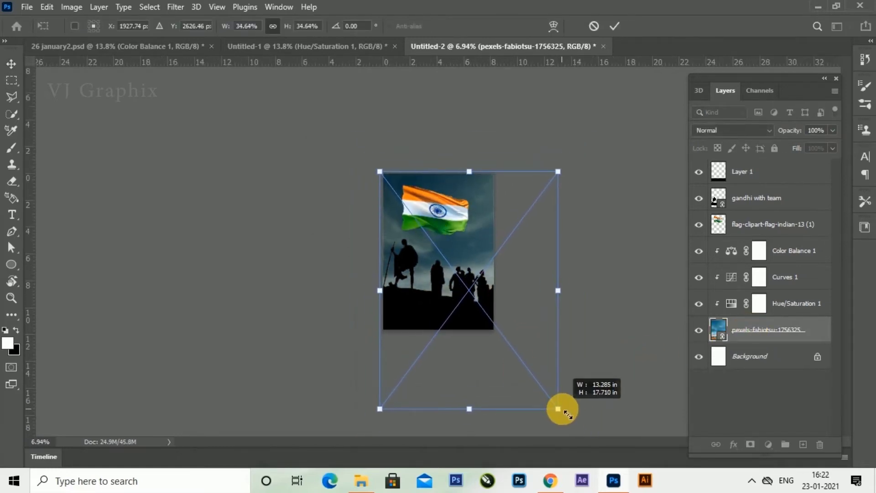
{"action": "left_click", "coordinate": [613, 26]}
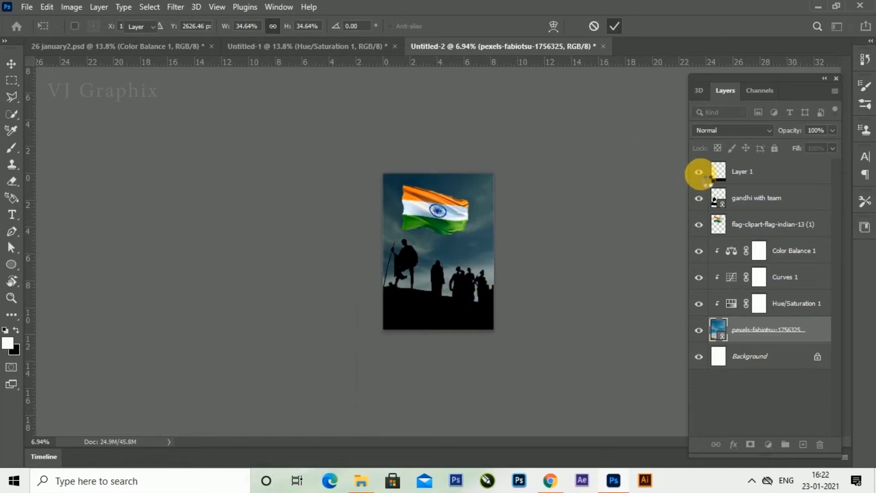
- Hide the black strip, move the silhouettes lower, then show the strip again and stack it beneath the silhouette layer
{"action": "left_click", "coordinate": [699, 171]}
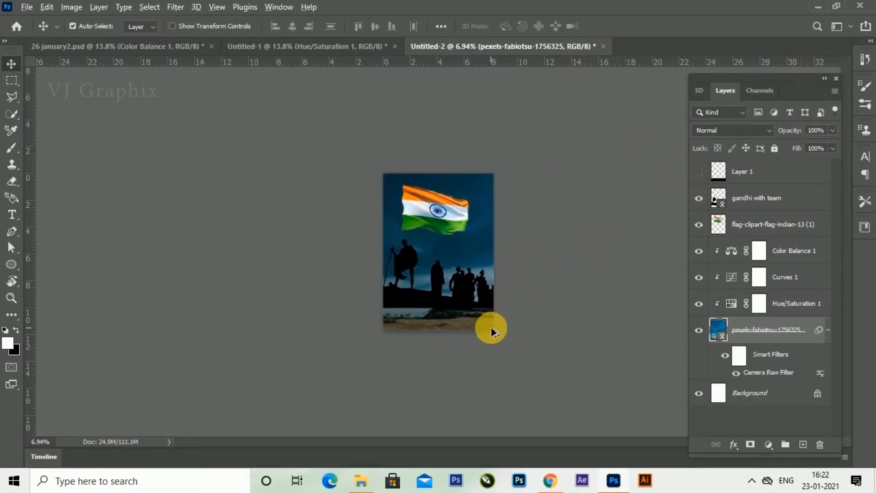
{"action": "scroll", "coordinate": [491, 327], "scroll_direction": "up", "scroll_amount": 3}
{"action": "left_click", "coordinate": [761, 200]}
{"action": "left_click_drag", "start_coordinate": [417, 318], "coordinate": [415, 333]}
{"action": "left_click", "coordinate": [698, 171]}
{"action": "left_click_drag", "start_coordinate": [764, 183], "coordinate": [773, 201]}
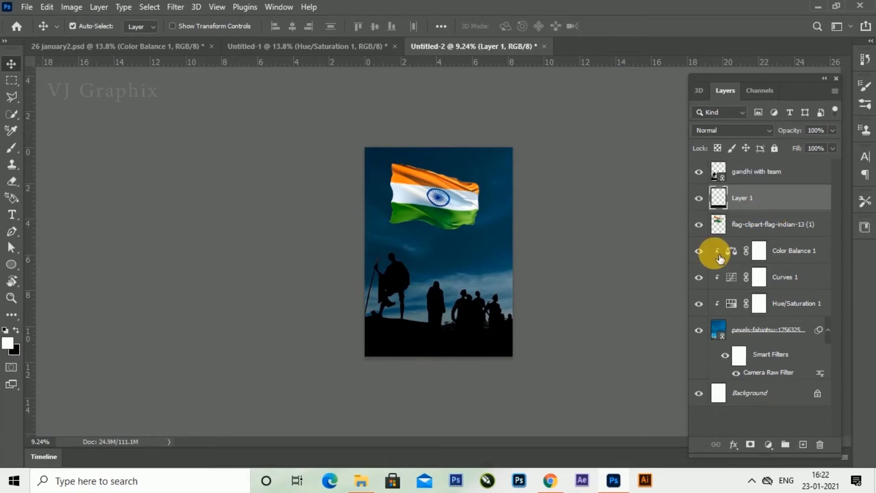
- Shift the flag layer slightly up and to the right in the sky
{"action": "scroll", "coordinate": [586, 297], "scroll_direction": "up", "scroll_amount": 5}
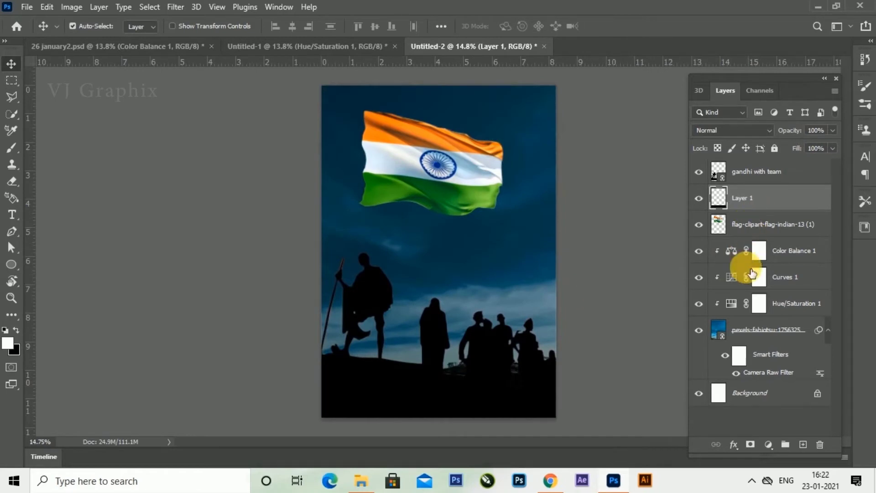
{"action": "left_click", "coordinate": [753, 224]}
{"action": "left_click_drag", "start_coordinate": [469, 186], "coordinate": [470, 179]}
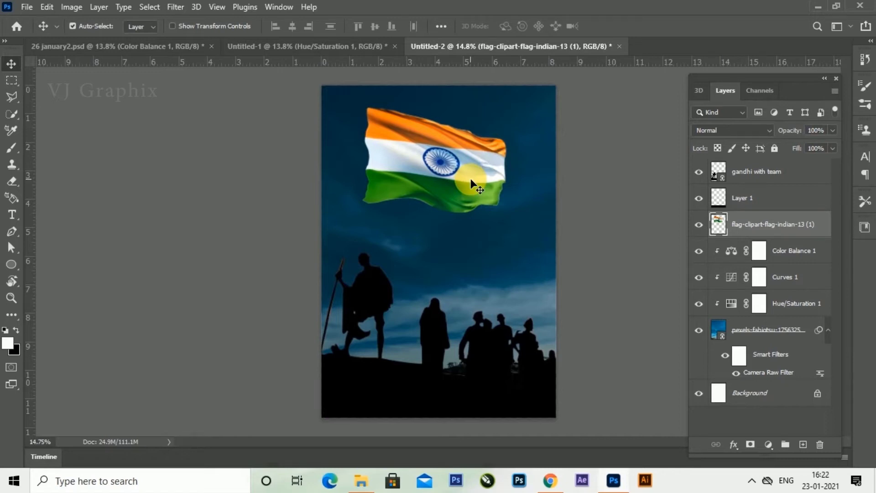
- Duplicate the "gandhi with team" layer, hide the copy and rasterize the original
{"action": "left_click", "coordinate": [756, 177]}
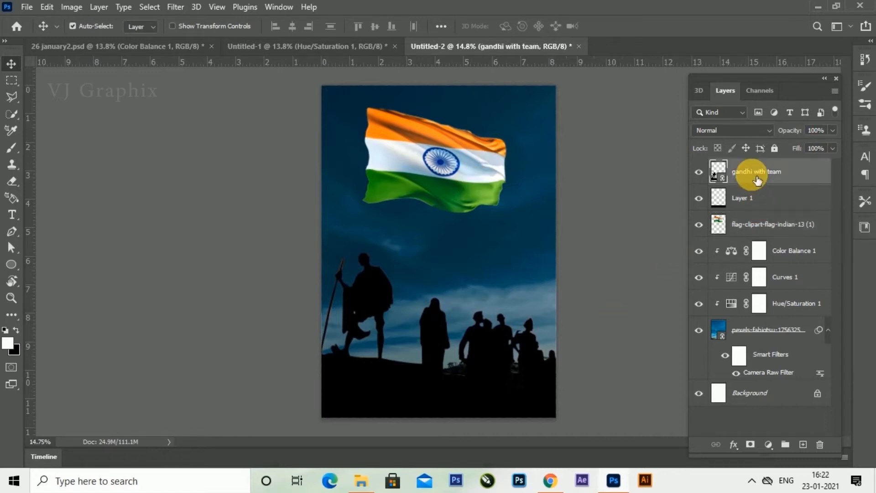
{"action": "key", "text": "ctrl+j"}
{"action": "left_click", "coordinate": [699, 171]}
{"action": "right_click", "coordinate": [762, 200]}
{"action": "left_click", "coordinate": [619, 273]}
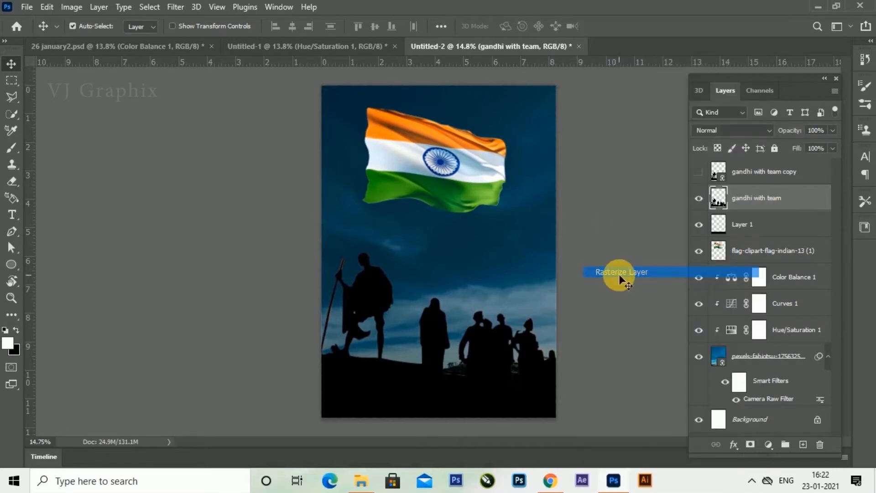
{"action": "right_click", "coordinate": [772, 203]}
{"action": "left_click", "coordinate": [640, 17]}
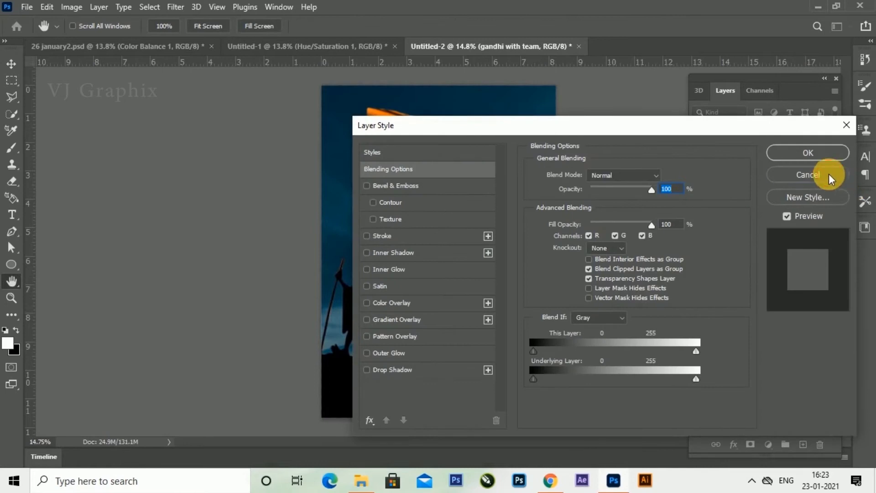
{"action": "left_click", "coordinate": [829, 174]}
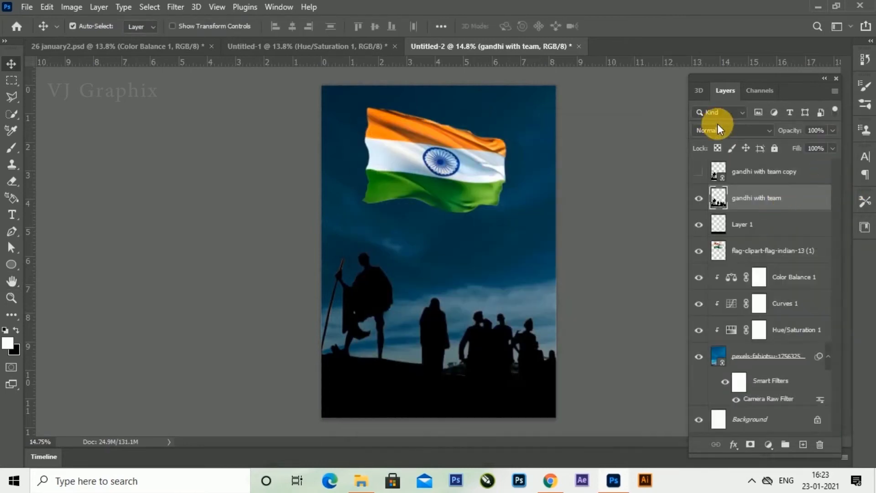
- Set the "gandhi with team" layer's blend mode to Divide and show the "gandhi with team copy" layer above it
{"action": "left_click", "coordinate": [717, 127]}
{"action": "left_click", "coordinate": [710, 395]}
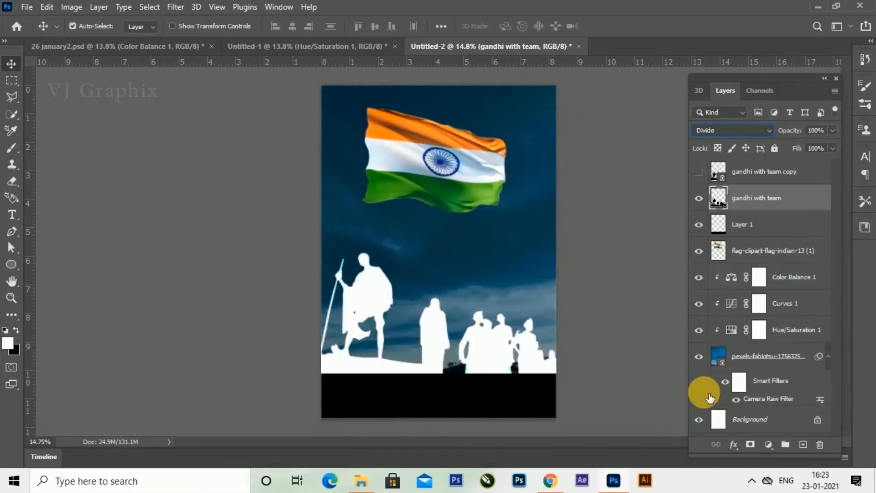
{"action": "left_click", "coordinate": [772, 172]}
{"action": "left_click", "coordinate": [698, 172]}
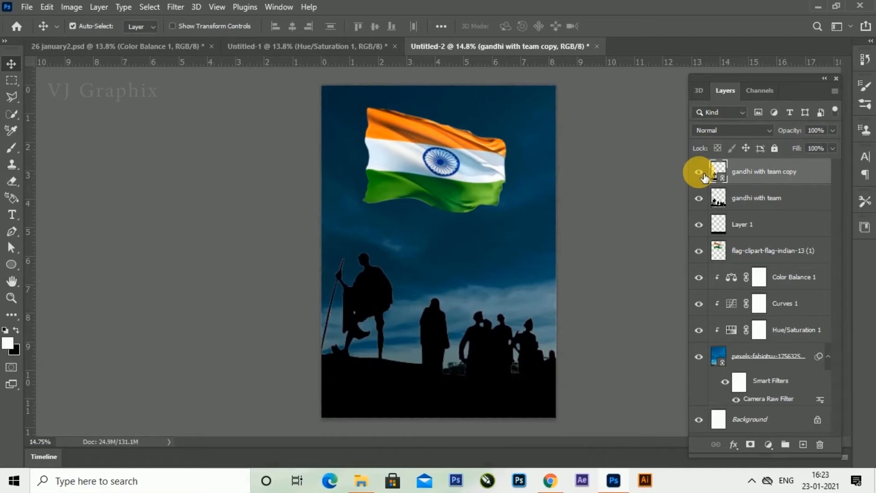
- Apply a Gaussian Blur with a radius of 12.5 pixels to the "gandhi with team" layer
{"action": "left_click", "coordinate": [749, 196]}
{"action": "left_click", "coordinate": [176, 7]}
{"action": "mouse_move", "coordinate": [196, 192]}
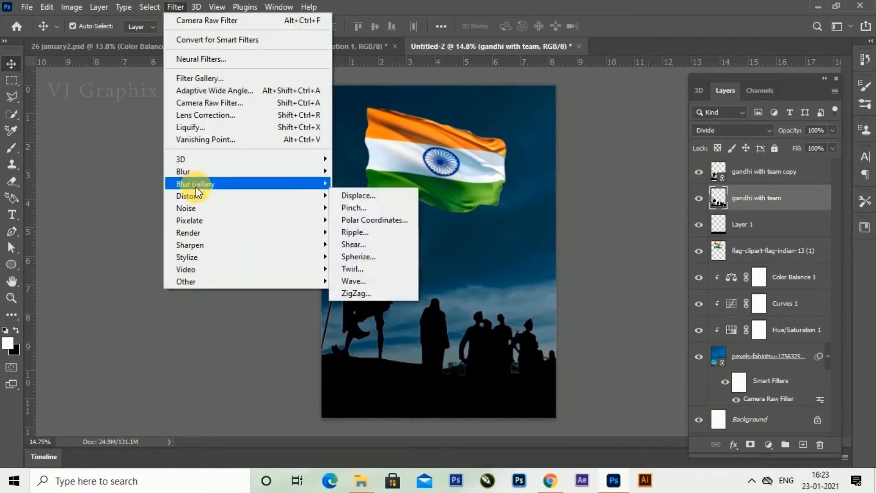
{"action": "mouse_move", "coordinate": [329, 173]}
{"action": "left_click", "coordinate": [369, 219]}
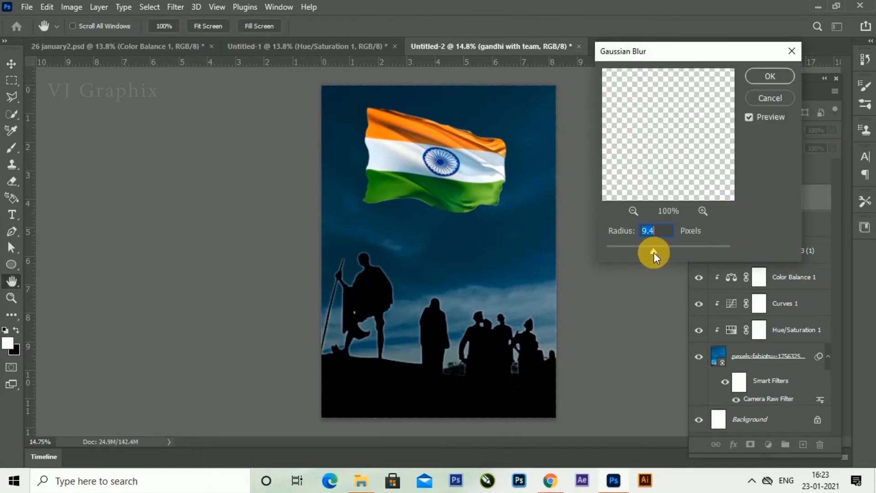
{"action": "left_click_drag", "start_coordinate": [657, 252], "coordinate": [664, 253]}
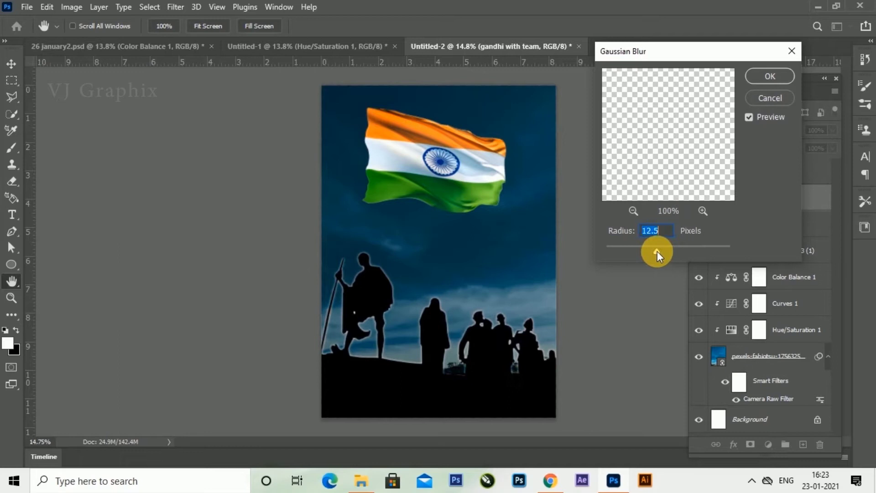
{"action": "left_click", "coordinate": [770, 76]}
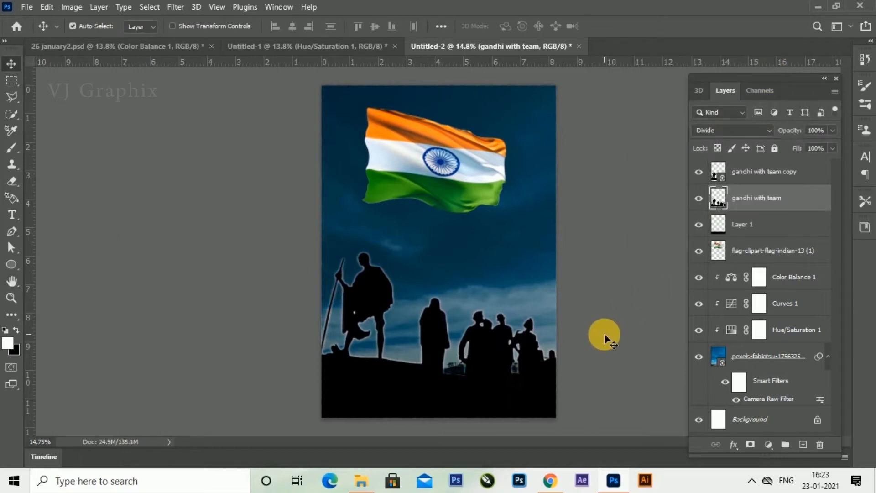
- Nudge the "gandhi with team" and "gandhi with team copy" layers slightly up together, and deselect them
{"action": "left_click", "coordinate": [768, 178], "text": "ctrl"}
{"action": "key", "text": "shift+Up"}
{"action": "key", "text": "shift+Up"}
{"action": "key", "text": "shift+Up"}
{"action": "key", "text": "shift+Up"}
{"action": "key", "text": "shift+Up"}
{"action": "key", "text": "shift+Up"}
{"action": "key", "text": "shift+Up"}
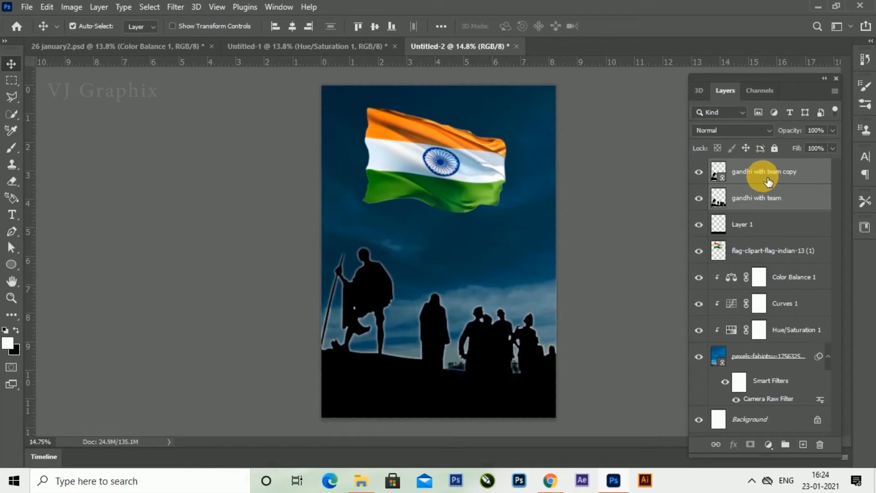
{"action": "left_click", "coordinate": [592, 311]}
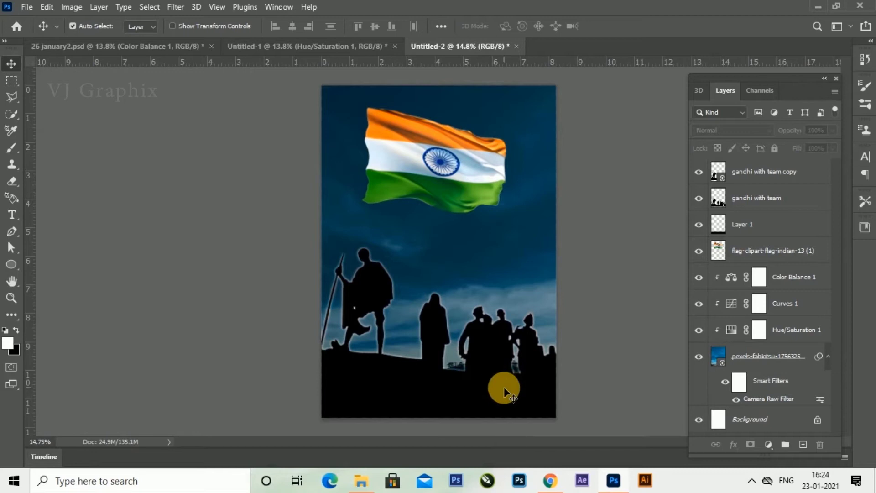
{"action": "left_click", "coordinate": [771, 173]}
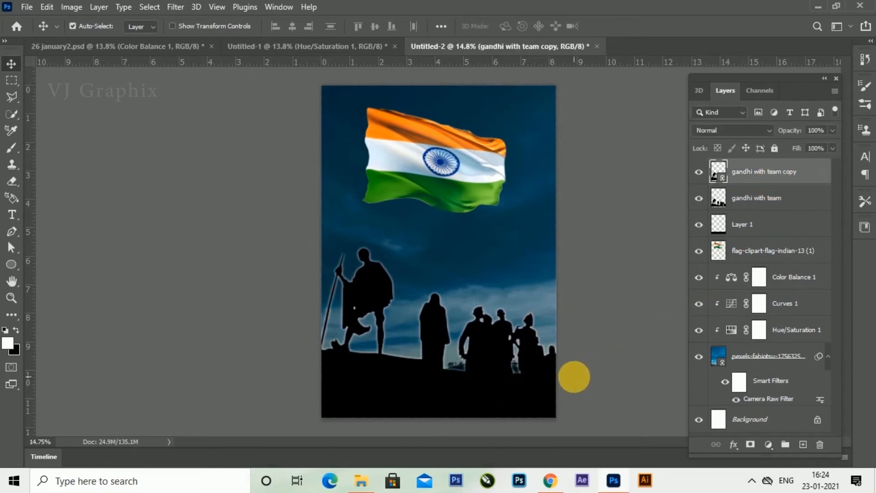
{"action": "scroll", "coordinate": [437, 335], "scroll_direction": "down", "scroll_amount": 1}
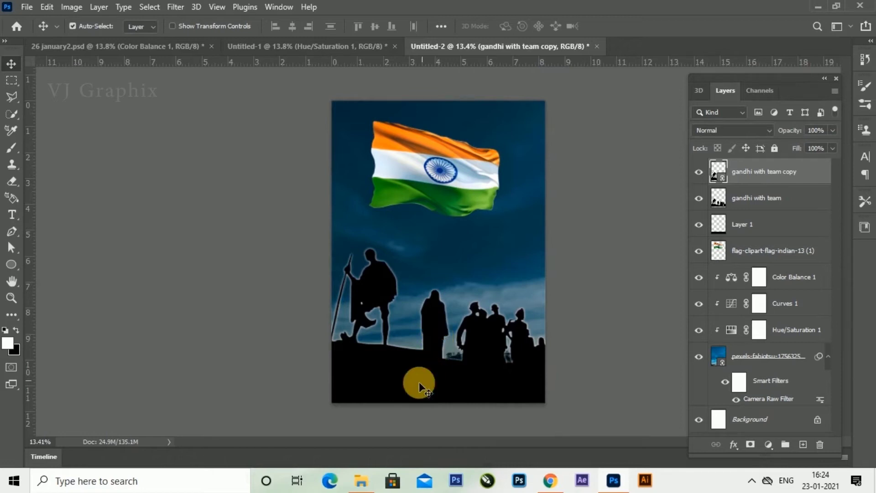
{"action": "left_click", "coordinate": [14, 265]}
{"action": "left_click", "coordinate": [34, 266]}
{"action": "left_click", "coordinate": [13, 264]}
{"action": "left_click", "coordinate": [55, 289]}
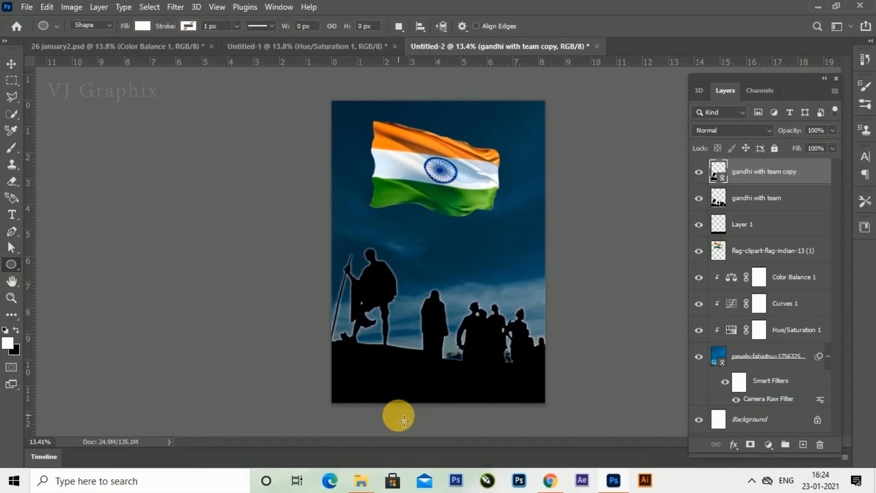
- Add a layer mask to the "gandhi with team" layer
{"action": "scroll", "coordinate": [403, 425], "scroll_direction": "up", "scroll_amount": 3}
{"action": "scroll", "coordinate": [410, 428], "scroll_direction": "up", "scroll_amount": 2}
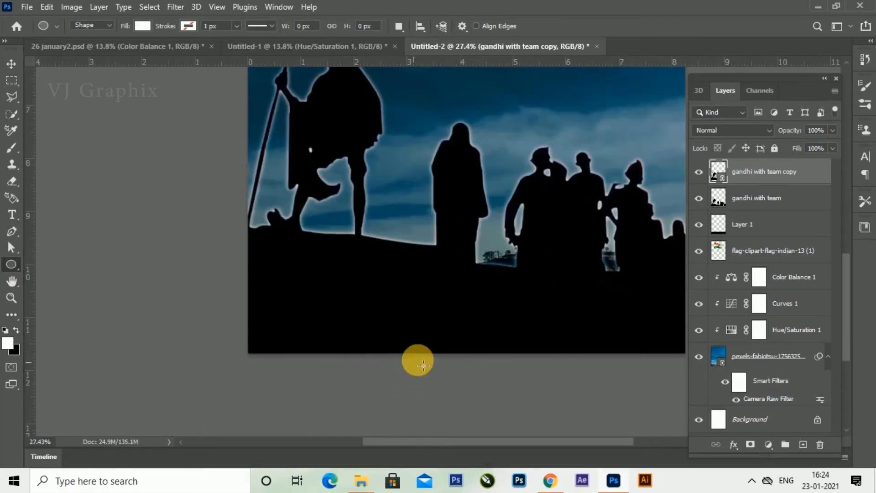
{"action": "left_click", "coordinate": [753, 199]}
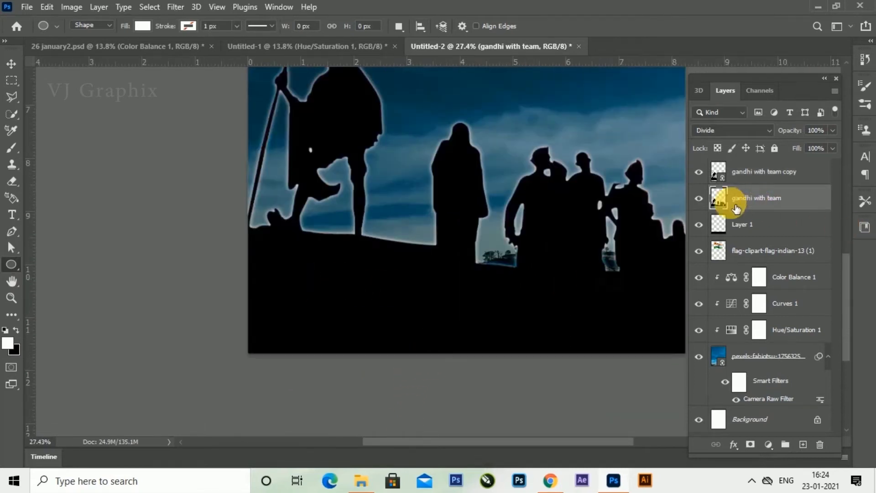
{"action": "left_click", "coordinate": [699, 198]}
{"action": "left_click", "coordinate": [700, 199]}
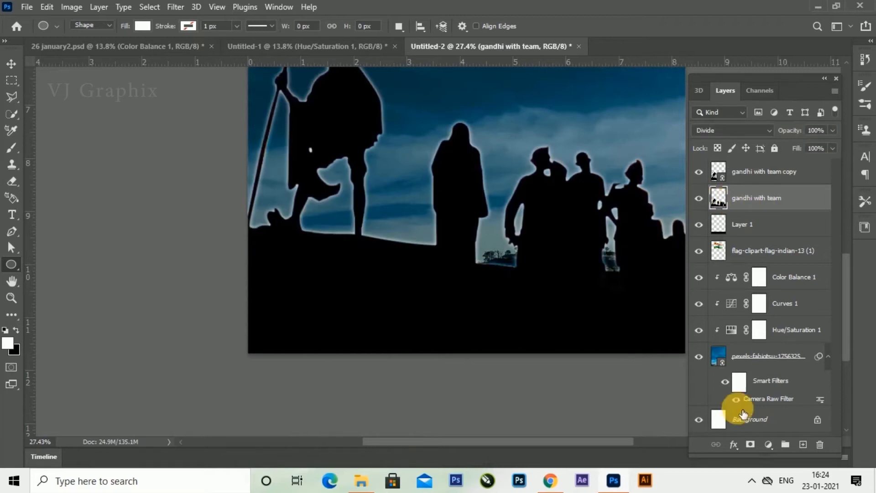
{"action": "left_click", "coordinate": [750, 445]}
- Paint black on the mask along the ground line below the silhouettes with the Brush, raising its opacity to 89%
{"action": "left_click", "coordinate": [12, 181]}
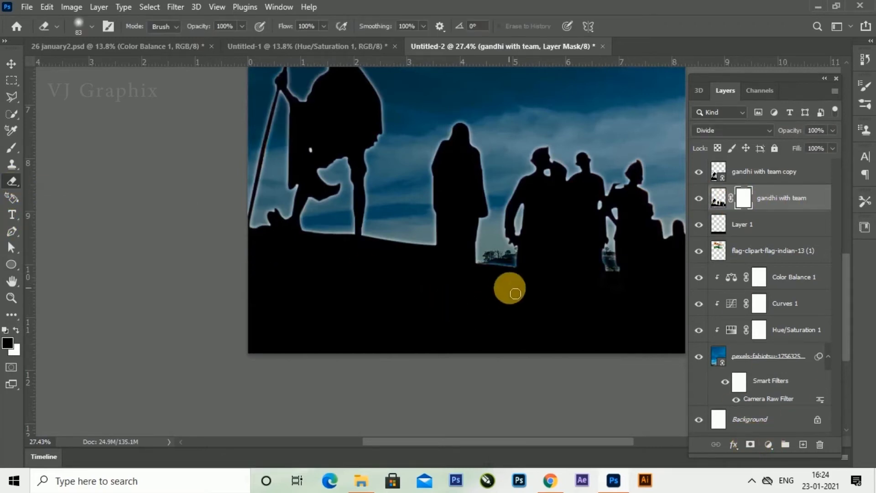
{"action": "left_click", "coordinate": [12, 147]}
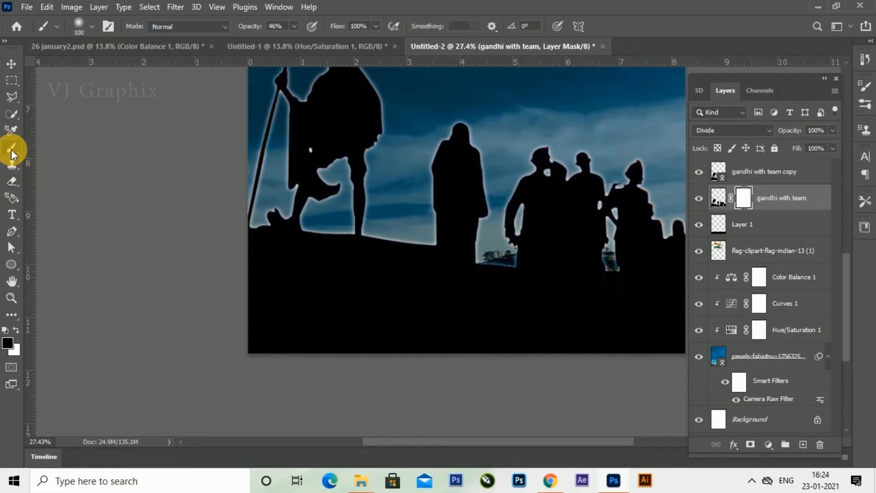
{"action": "left_click_drag", "start_coordinate": [490, 266], "coordinate": [514, 269]}
{"action": "left_click", "coordinate": [294, 26]}
{"action": "left_click_drag", "start_coordinate": [293, 40], "coordinate": [319, 42]}
{"action": "mouse_move", "coordinate": [495, 269]}
{"action": "left_mouse_down"}
{"action": "mouse_move", "coordinate": [509, 275]}
{"action": "mouse_move", "coordinate": [485, 268]}
{"action": "mouse_move", "coordinate": [508, 283]}
{"action": "left_mouse_up"}
{"action": "mouse_move", "coordinate": [587, 278]}
{"action": "left_mouse_down"}
{"action": "mouse_move", "coordinate": [650, 279]}
{"action": "mouse_move", "coordinate": [589, 284]}
{"action": "left_mouse_up"}
{"action": "mouse_move", "coordinate": [522, 277]}
{"action": "left_mouse_down"}
{"action": "mouse_move", "coordinate": [506, 259]}
{"action": "mouse_move", "coordinate": [479, 272]}
{"action": "left_mouse_up"}
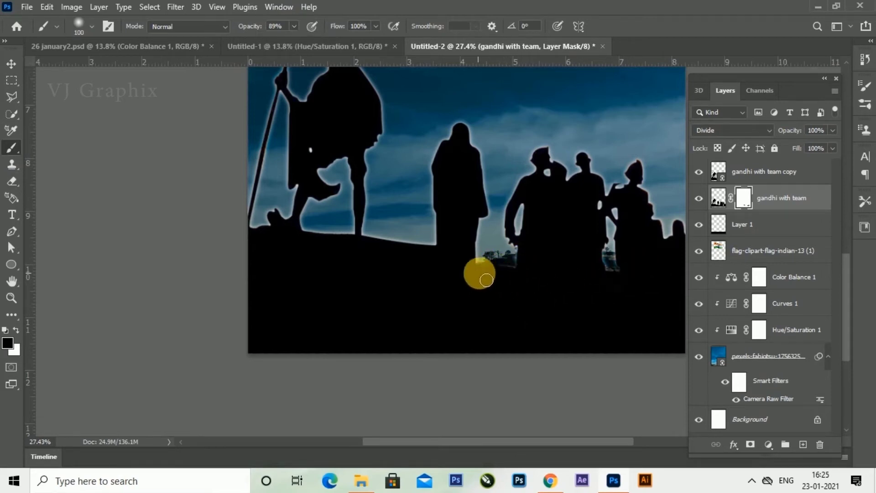
{"action": "mouse_move", "coordinate": [424, 250]}
{"action": "left_mouse_down"}
{"action": "mouse_move", "coordinate": [307, 236]}
{"action": "mouse_move", "coordinate": [378, 245]}
{"action": "mouse_move", "coordinate": [370, 243]}
{"action": "left_mouse_up"}
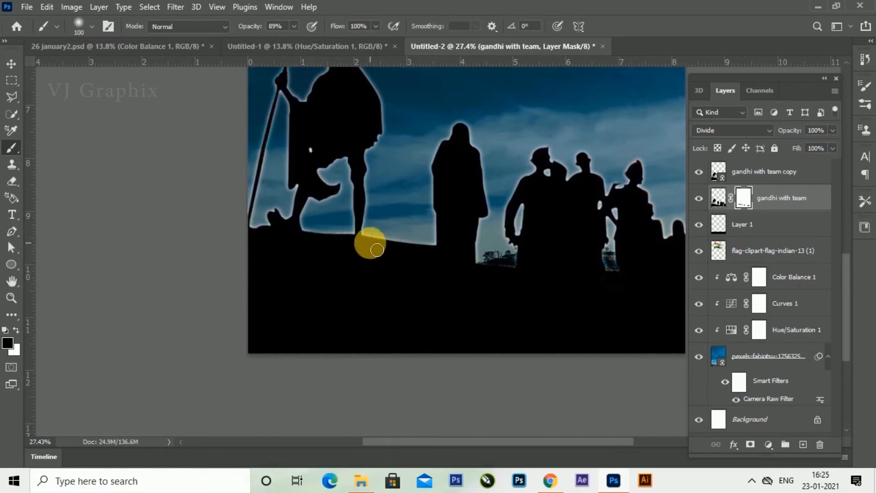
- Delete the layer mask from the "gandhi with team" layer
{"action": "scroll", "coordinate": [414, 266], "scroll_direction": "down", "scroll_amount": 2}
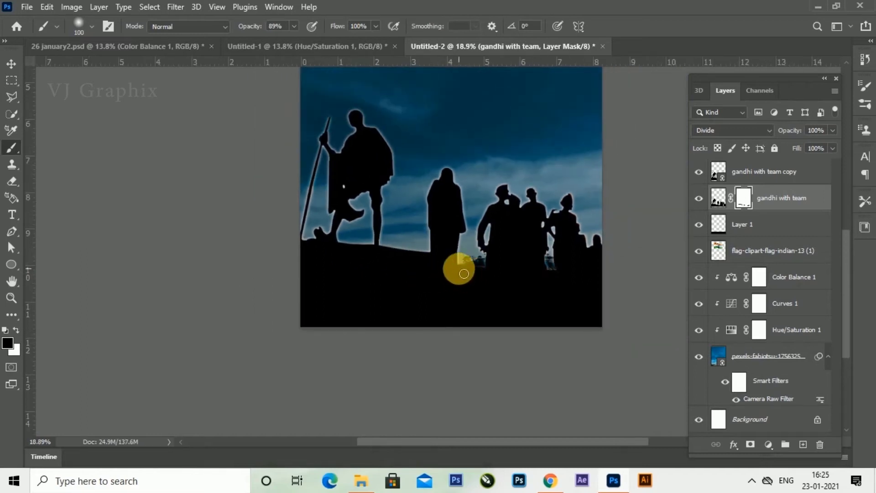
{"action": "scroll", "coordinate": [504, 304], "scroll_direction": "down", "scroll_amount": 1}
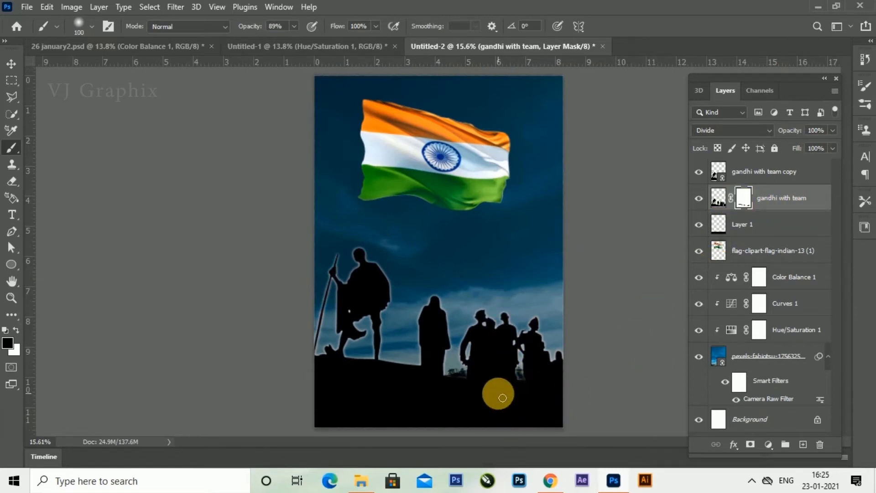
{"action": "scroll", "coordinate": [502, 397], "scroll_direction": "down", "scroll_amount": 1}
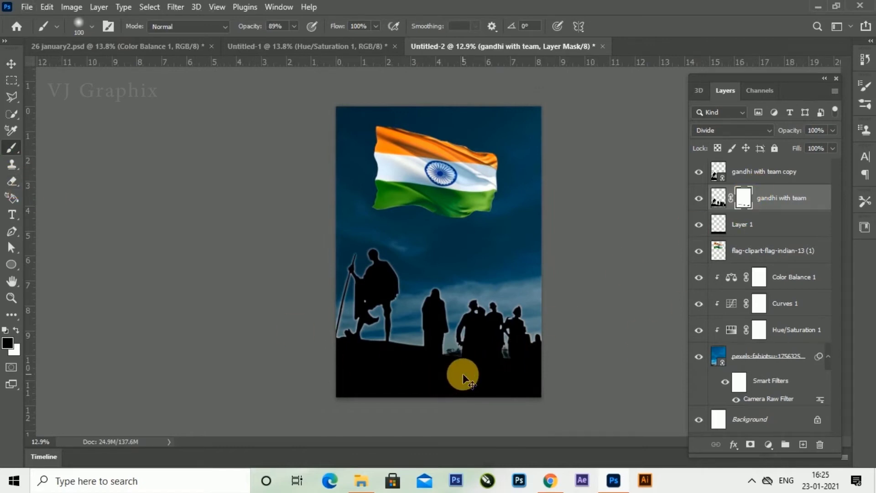
{"action": "right_click", "coordinate": [744, 197]}
{"action": "left_click", "coordinate": [770, 224]}
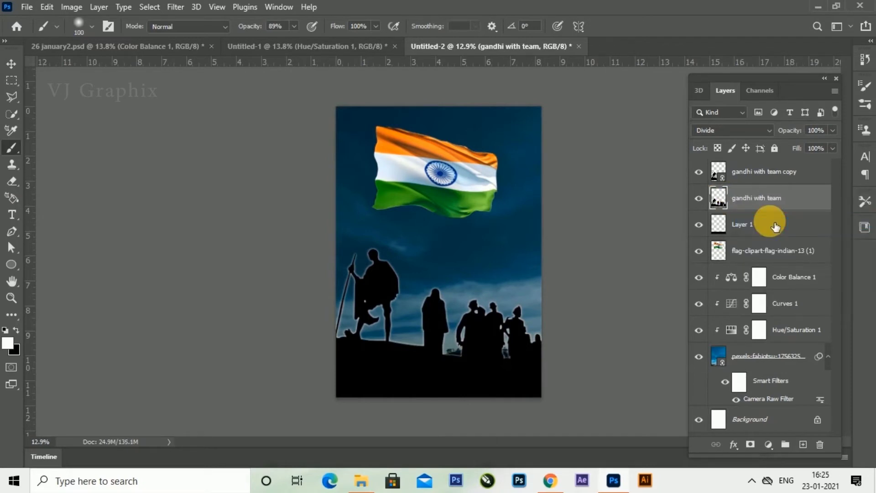
- Draw a white circle about 1.99 in across at the poster's lower left, stacked above the "gandhi with team copy" layer
{"action": "scroll", "coordinate": [481, 415], "scroll_direction": "up", "scroll_amount": 3}
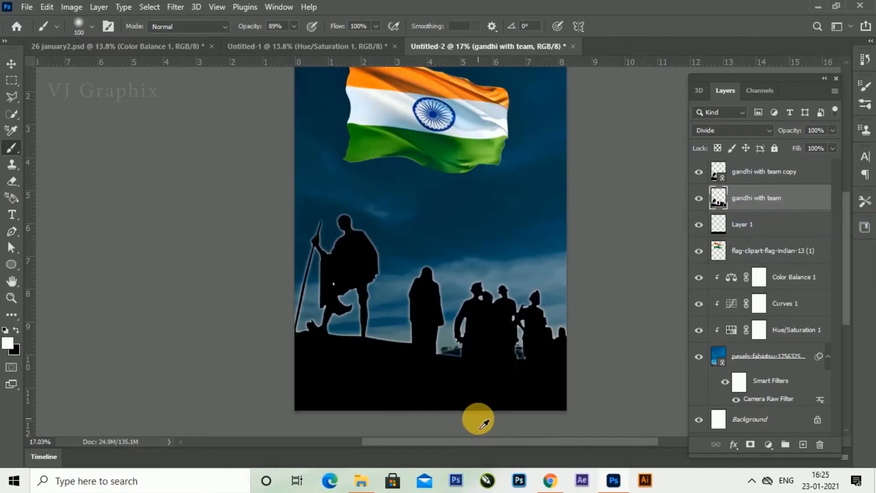
{"action": "scroll", "coordinate": [479, 418], "scroll_direction": "down", "scroll_amount": 1}
{"action": "left_click", "coordinate": [771, 180]}
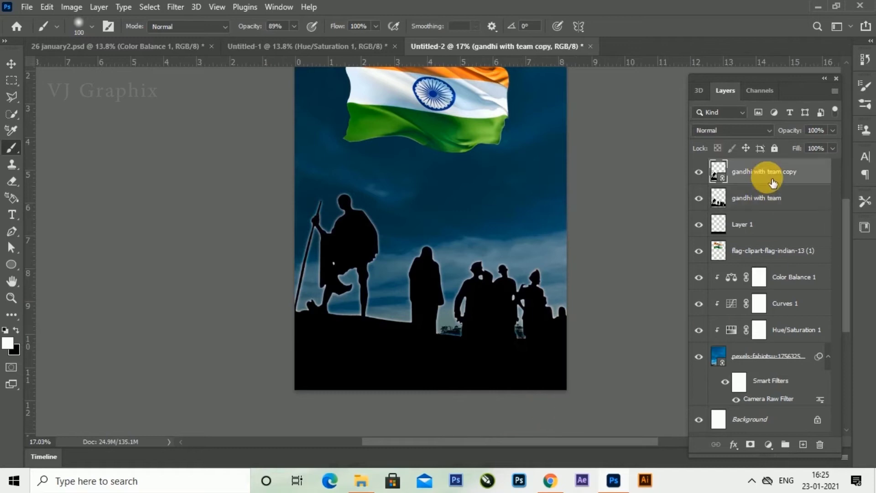
{"action": "left_click", "coordinate": [12, 264]}
{"action": "left_click_drag", "start_coordinate": [310, 329], "coordinate": [370, 387]}
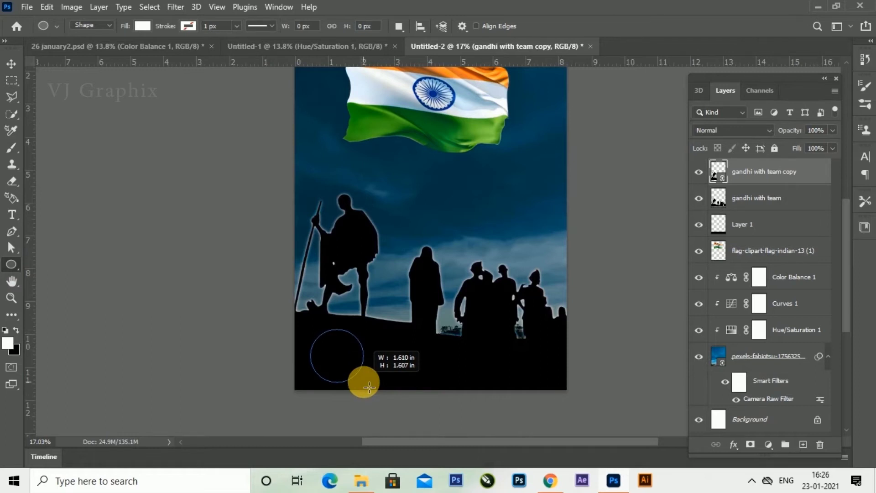
{"action": "left_click_drag", "start_coordinate": [370, 387], "coordinate": [353, 369]}
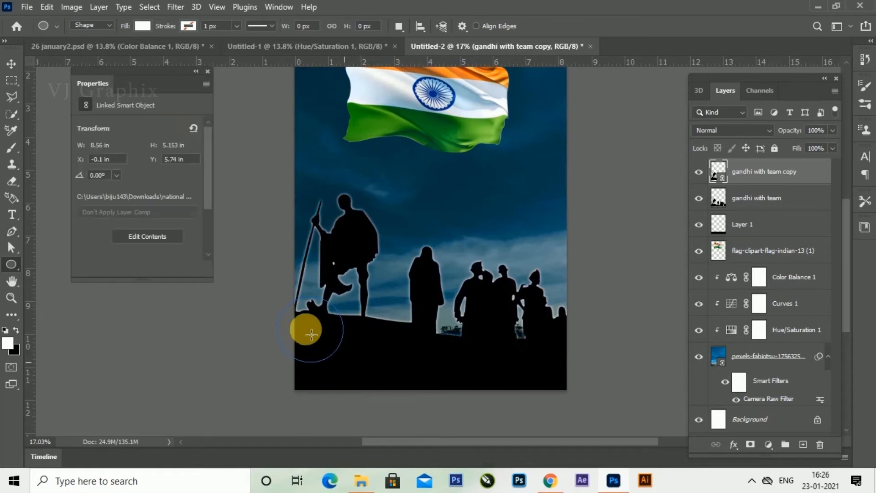
- Move the white circle fully onto the black ground below Gandhi, at about X 0.23 in, Y 9.53 in, and close its properties
{"action": "left_click", "coordinate": [12, 64]}
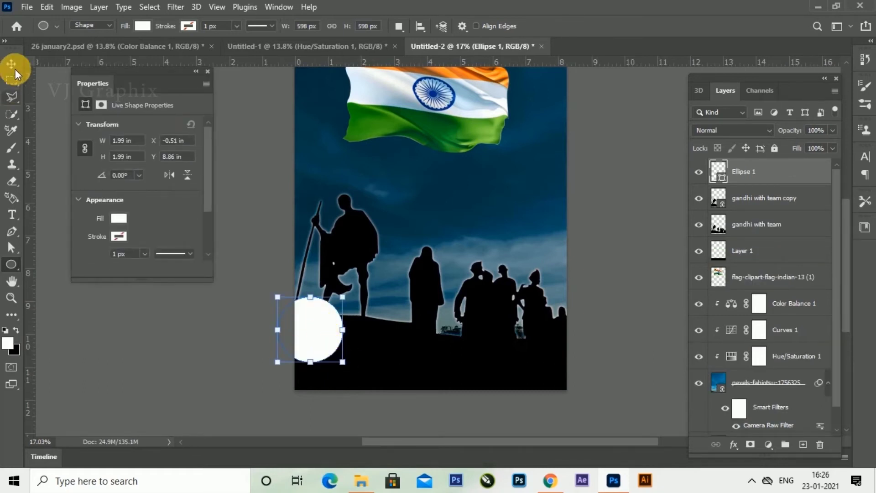
{"action": "left_click_drag", "start_coordinate": [325, 333], "coordinate": [350, 356]}
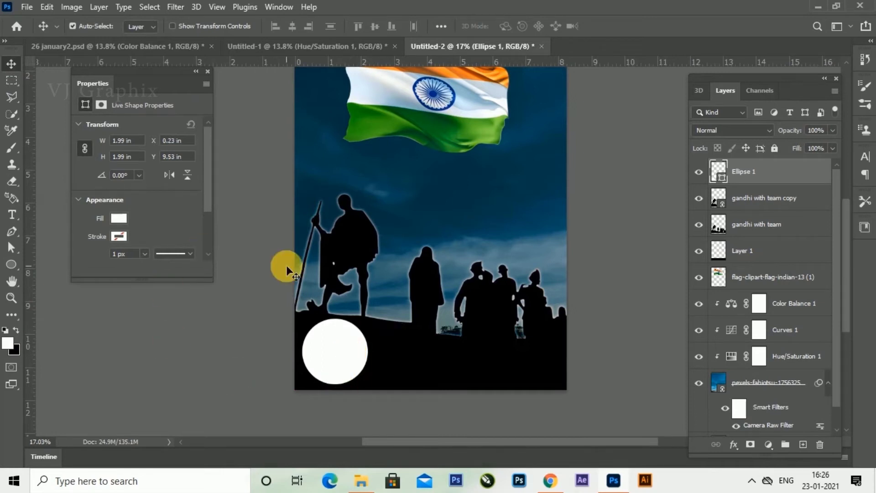
{"action": "left_click", "coordinate": [208, 71]}
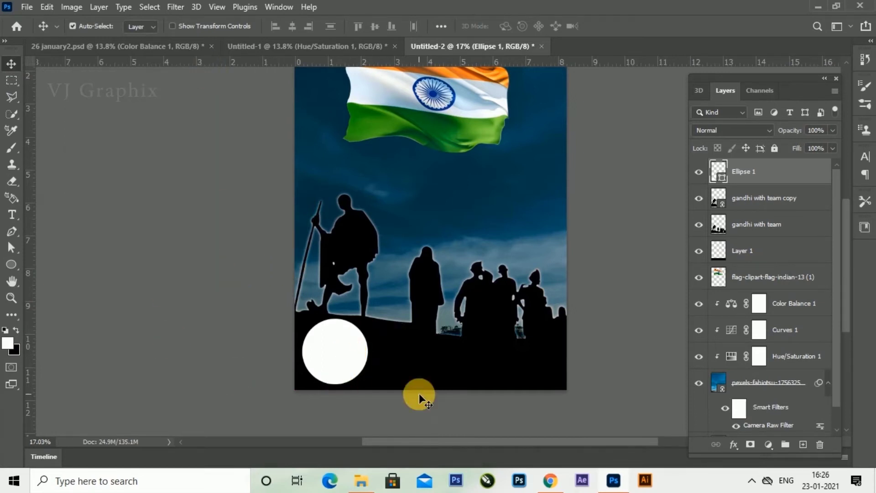
- Warp the white circle into an irregular rounded blob by pulling in its lower-right and upper-left corners, and apply the transform
{"action": "key", "text": "ctrl+t"}
{"action": "right_click", "coordinate": [356, 350]}
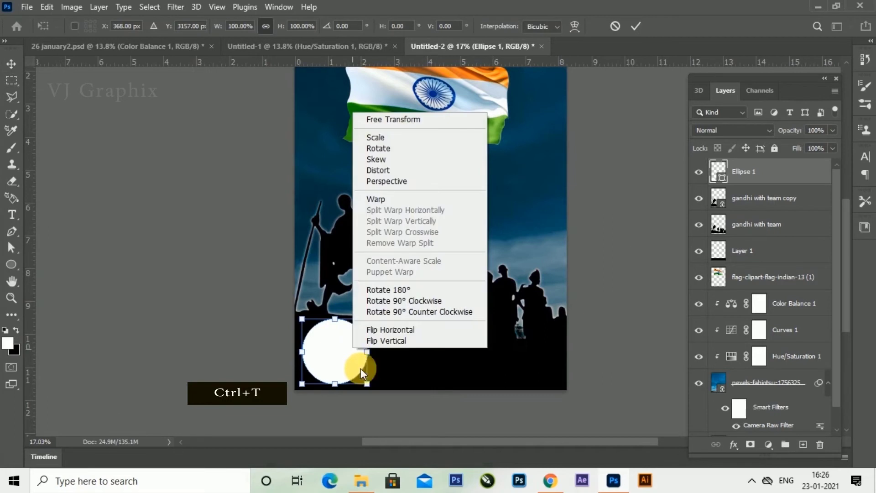
{"action": "left_click", "coordinate": [384, 200]}
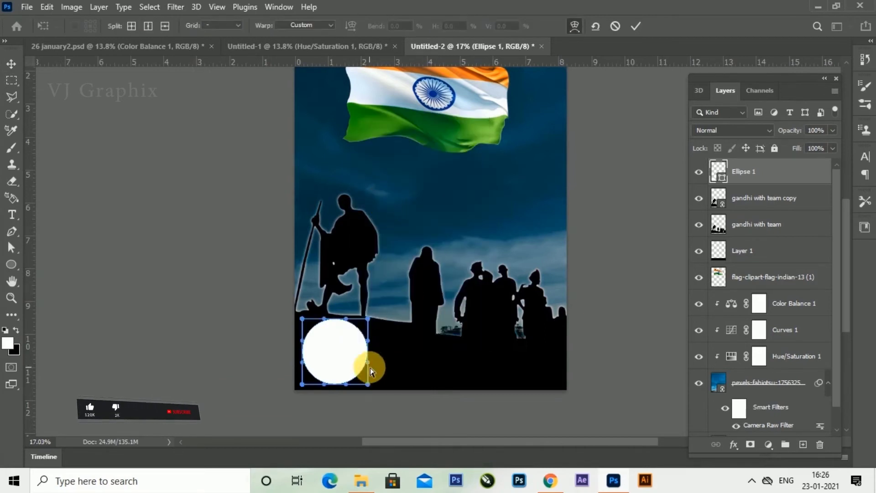
{"action": "left_click_drag", "start_coordinate": [368, 384], "coordinate": [361, 379]}
{"action": "left_click_drag", "start_coordinate": [368, 362], "coordinate": [376, 371]}
{"action": "mouse_move", "coordinate": [324, 319]}
{"action": "left_mouse_down"}
{"action": "mouse_move", "coordinate": [327, 328]}
{"action": "mouse_move", "coordinate": [309, 323]}
{"action": "mouse_move", "coordinate": [329, 352]}
{"action": "mouse_move", "coordinate": [313, 333]}
{"action": "mouse_move", "coordinate": [319, 318]}
{"action": "left_mouse_up"}
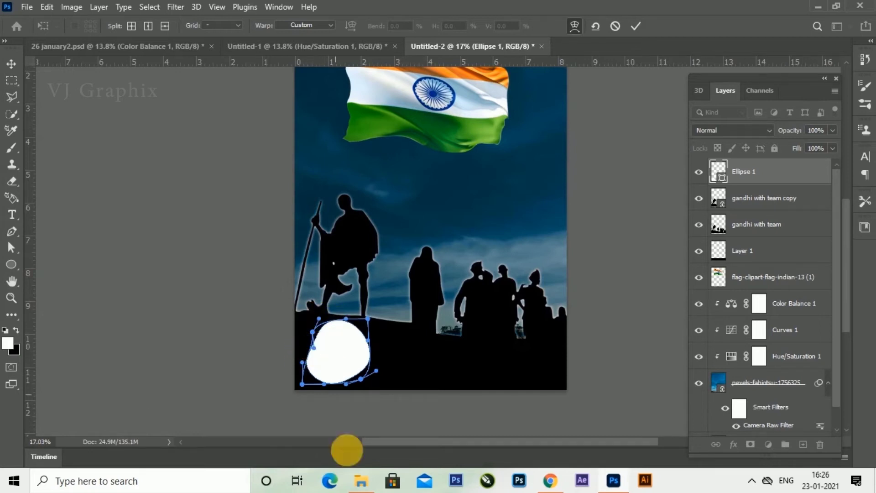
{"action": "left_click", "coordinate": [635, 26]}
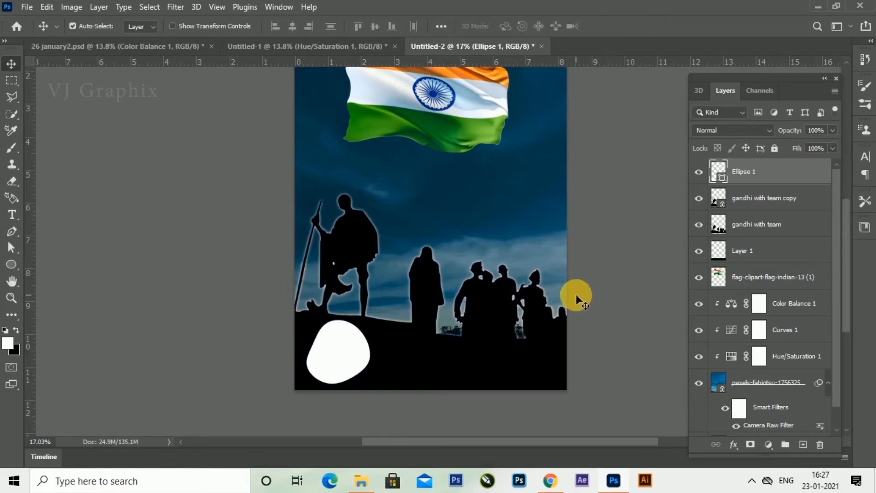
- Add an orange Color Overlay at 100% opacity in Normal blend mode to the white blob on the "Ellipse 1" layer
{"action": "right_click", "coordinate": [767, 173]}
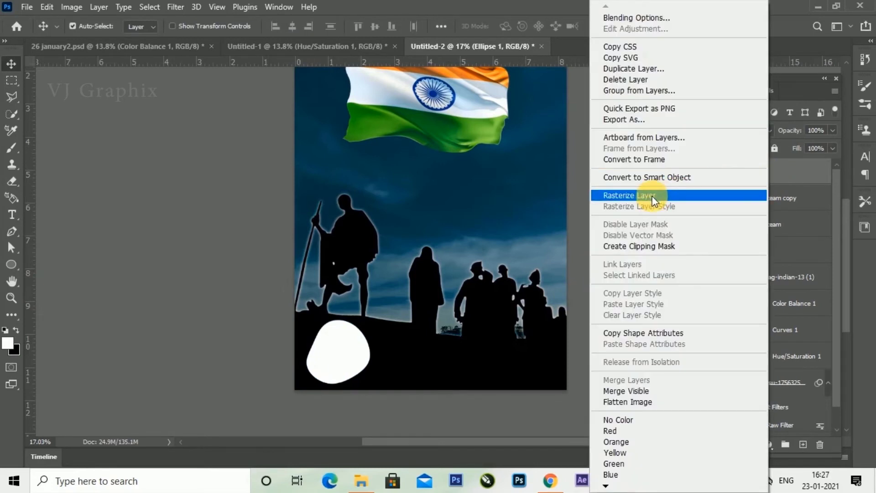
{"action": "left_click", "coordinate": [626, 18]}
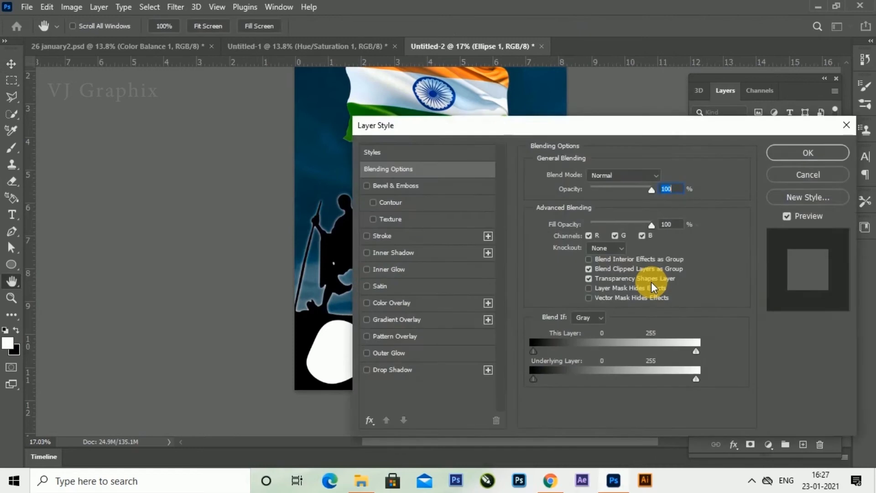
{"action": "left_click_drag", "start_coordinate": [619, 120], "coordinate": [675, 118]}
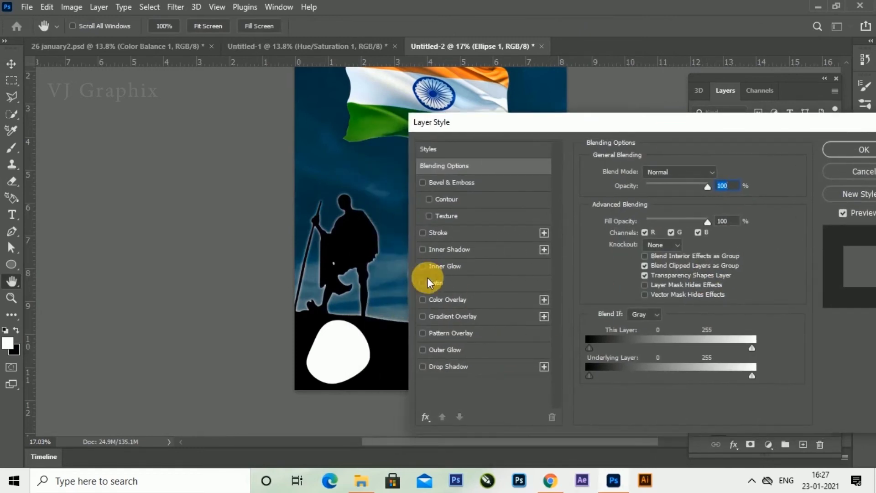
{"action": "left_click", "coordinate": [442, 301]}
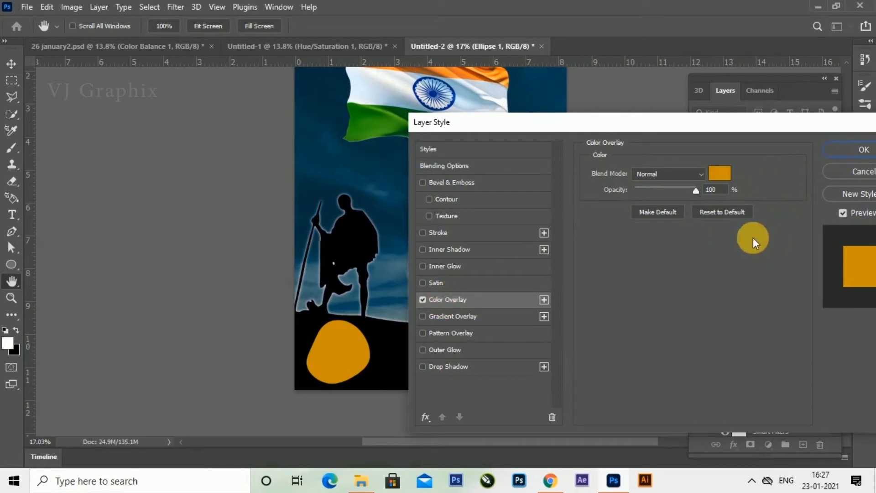
{"action": "left_click", "coordinate": [845, 151]}
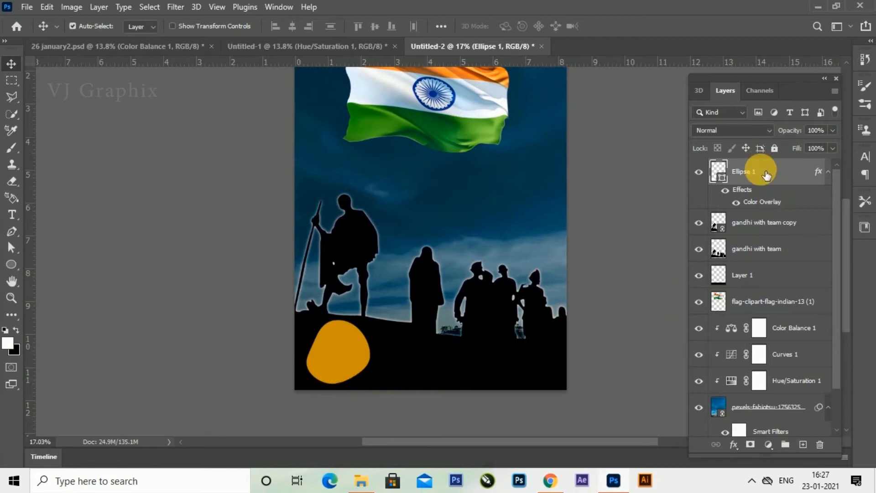
- Duplicate the orange blob layer, rotate the copy about 25° and apply the transform
{"action": "key", "text": "ctrl+j"}
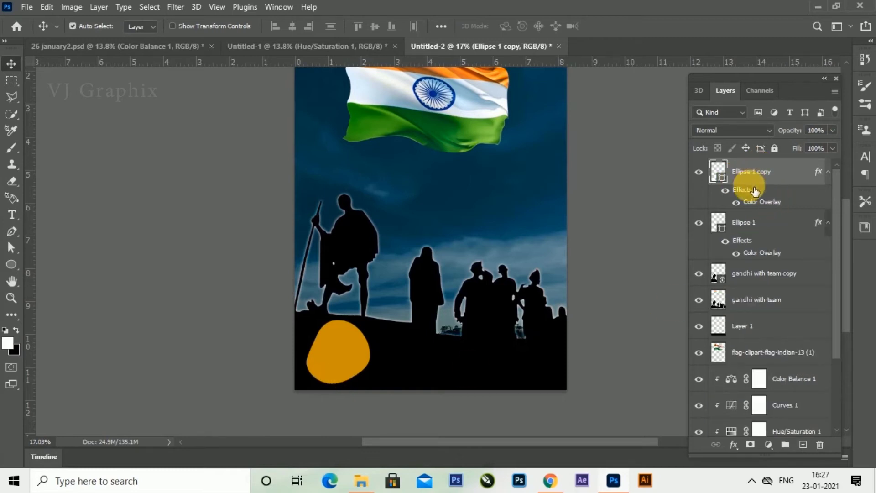
{"action": "key", "text": "ctrl+t"}
{"action": "left_click_drag", "start_coordinate": [390, 362], "coordinate": [369, 374]}
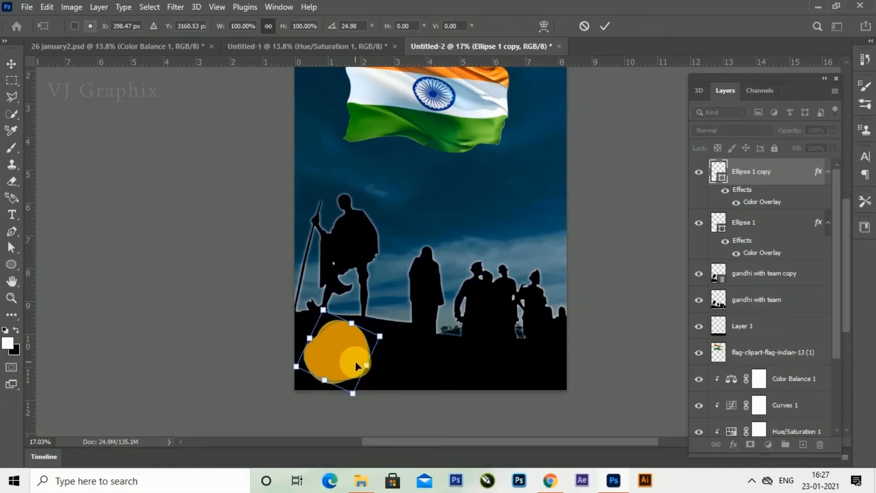
{"action": "left_click_drag", "start_coordinate": [357, 394], "coordinate": [355, 393]}
{"action": "key", "text": "ctrl+z"}
{"action": "left_click", "coordinate": [605, 26]}
- Change the blob copy's Color Overlay to teal green 04c166 and shift it about 0.05 in right and 0.18 in down
{"action": "right_click", "coordinate": [783, 174]}
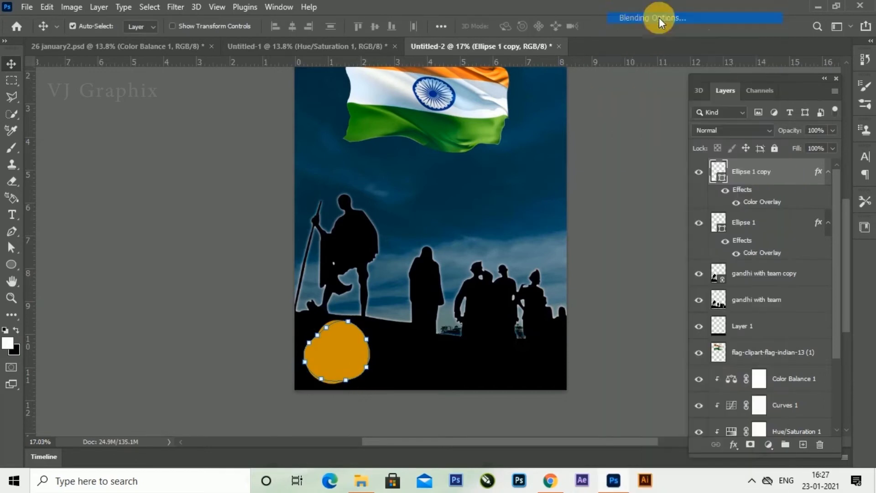
{"action": "left_click", "coordinate": [413, 300]}
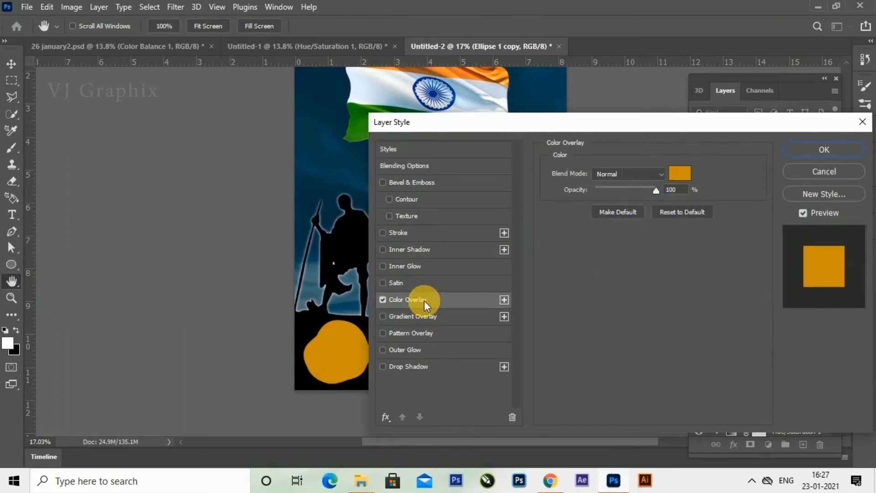
{"action": "left_click", "coordinate": [688, 176]}
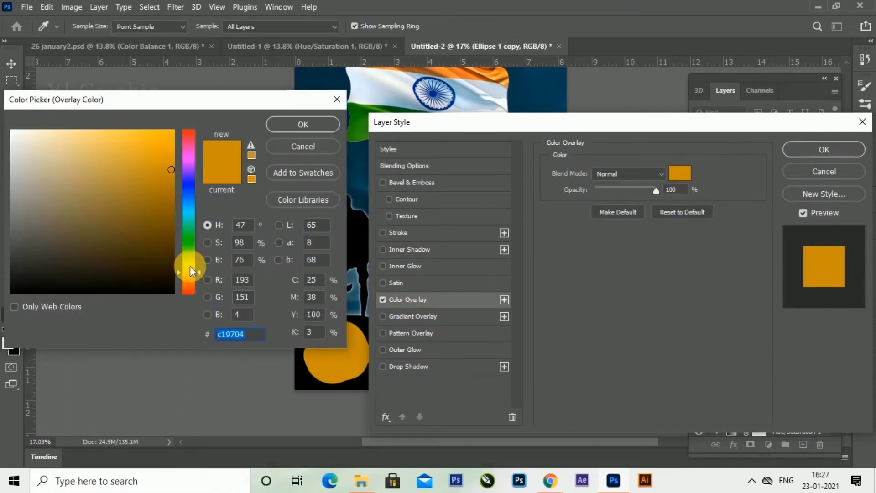
{"action": "left_click", "coordinate": [184, 253]}
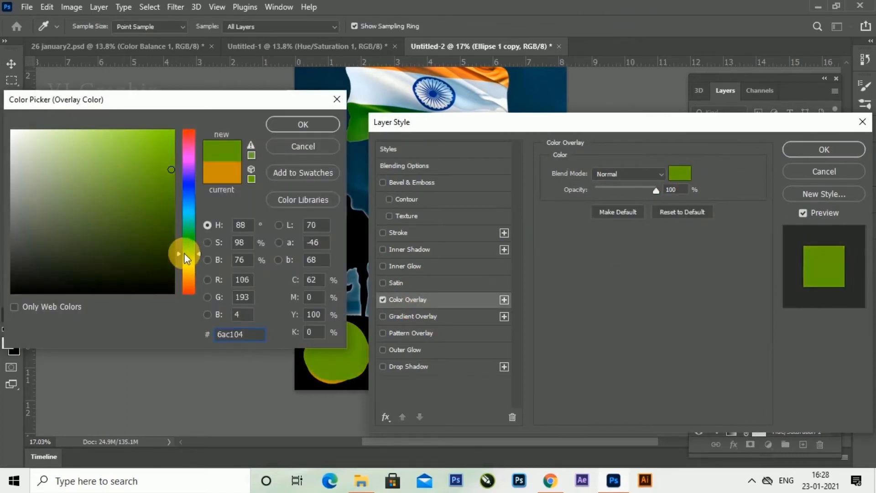
{"action": "left_click", "coordinate": [184, 230]}
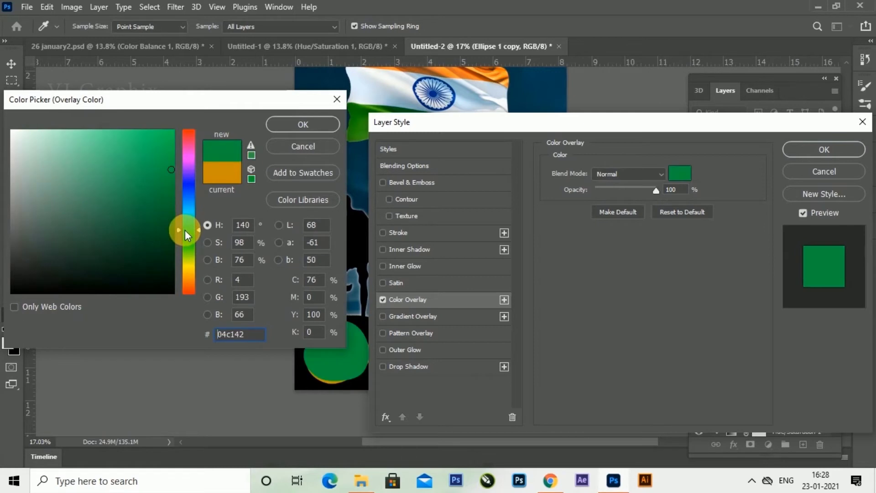
{"action": "left_click_drag", "start_coordinate": [179, 231], "coordinate": [178, 224]}
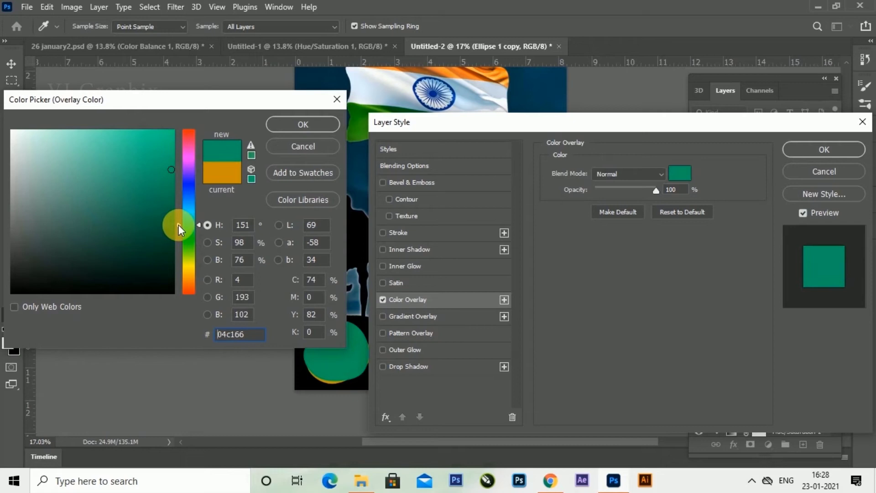
{"action": "left_click", "coordinate": [302, 124]}
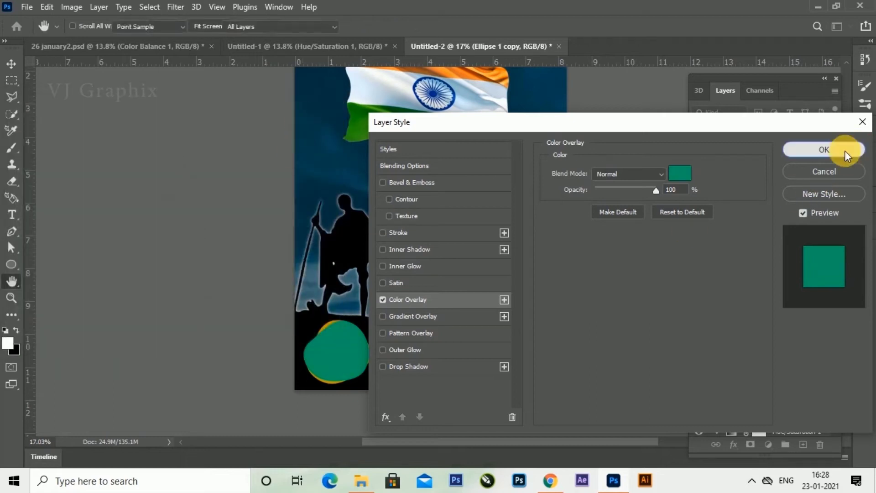
{"action": "left_click", "coordinate": [844, 150]}
{"action": "left_click_drag", "start_coordinate": [346, 359], "coordinate": [344, 357]}
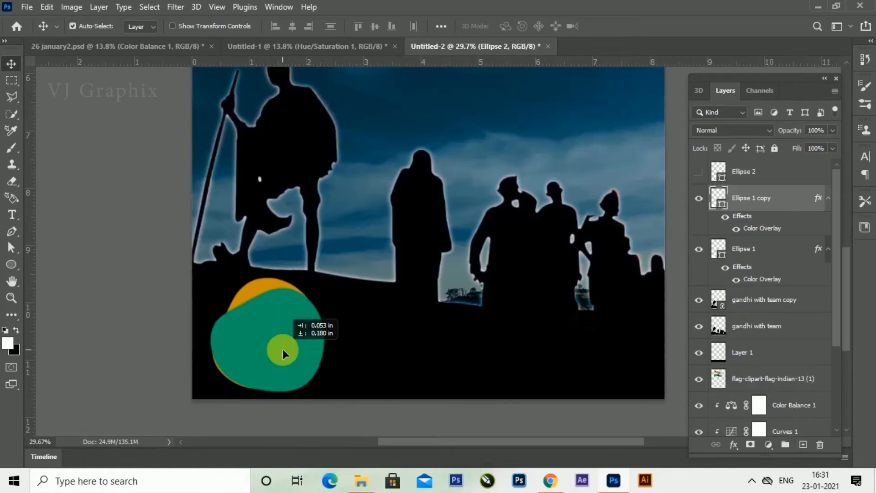
{"action": "left_click_drag", "start_coordinate": [283, 349], "coordinate": [283, 350]}
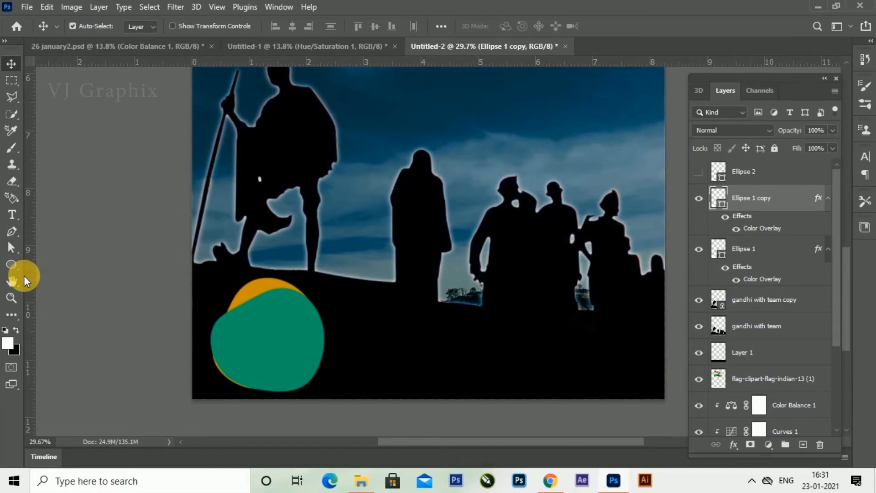
- Draw an ellipse about 1.78 by 1.82 in over the green blob, with no fill and a white stroke of about 4.66 px
{"action": "left_click", "coordinate": [11, 264]}
{"action": "left_click_drag", "start_coordinate": [220, 304], "coordinate": [317, 401]}
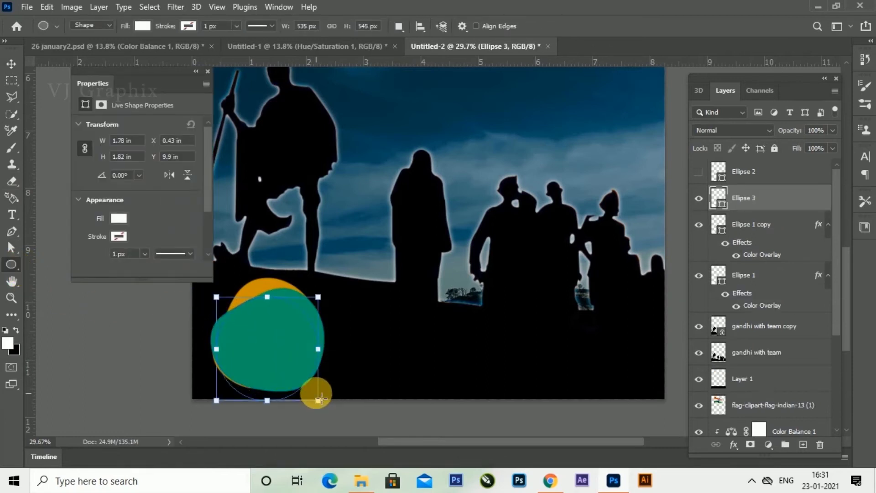
{"action": "left_click", "coordinate": [119, 237]}
{"action": "left_click", "coordinate": [86, 304]}
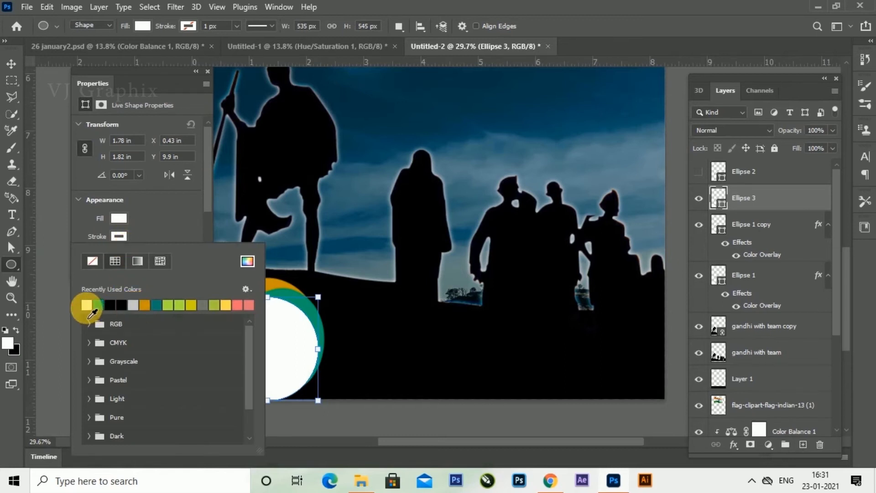
{"action": "left_click", "coordinate": [119, 218]}
{"action": "left_click", "coordinate": [93, 242]}
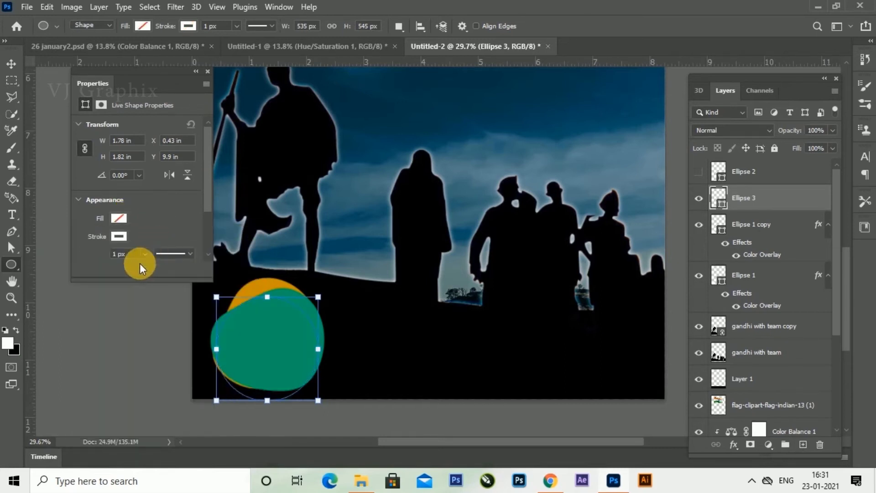
{"action": "left_click_drag", "start_coordinate": [146, 269], "coordinate": [146, 268]}
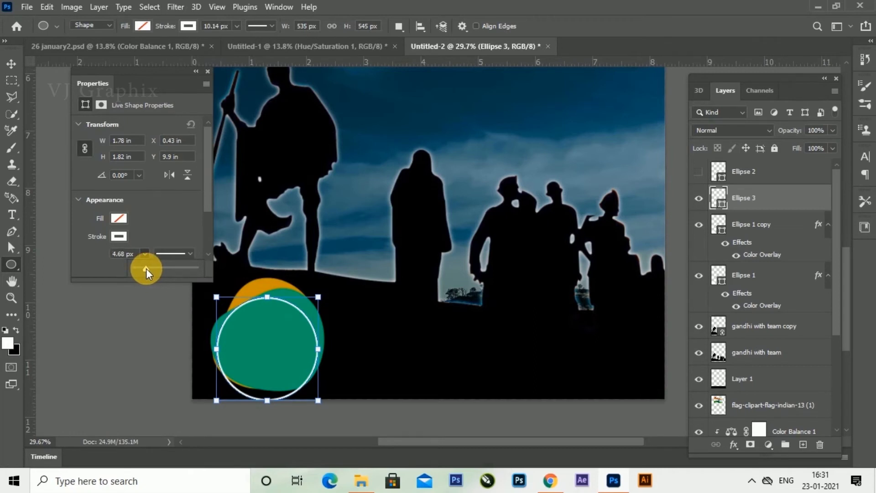
{"action": "left_click", "coordinate": [207, 71]}
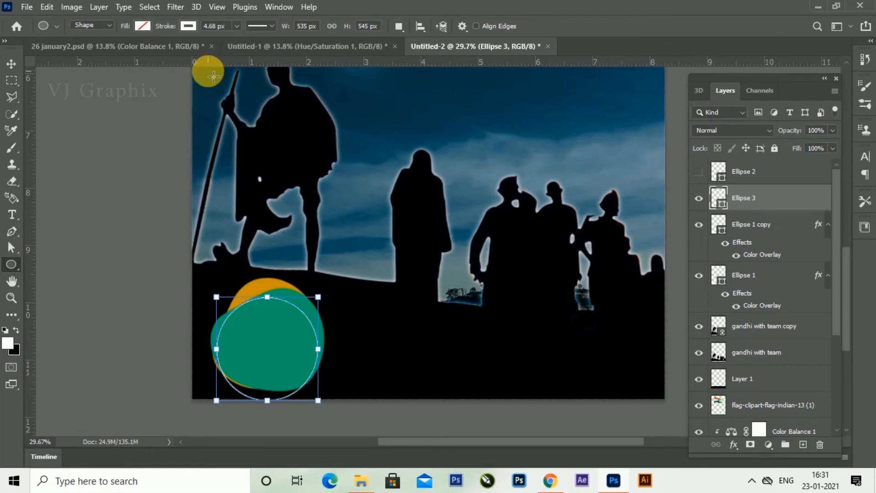
- Warp the white outlined ellipse into an irregular blob outline by reshaping its upper-left and lower edges
{"action": "key", "text": "ctrl+t"}
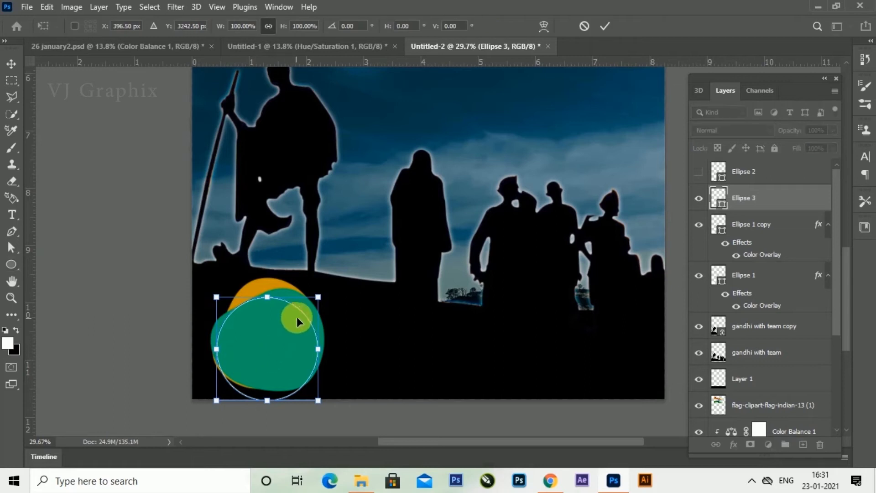
{"action": "right_click", "coordinate": [303, 312]}
{"action": "left_click", "coordinate": [339, 161]}
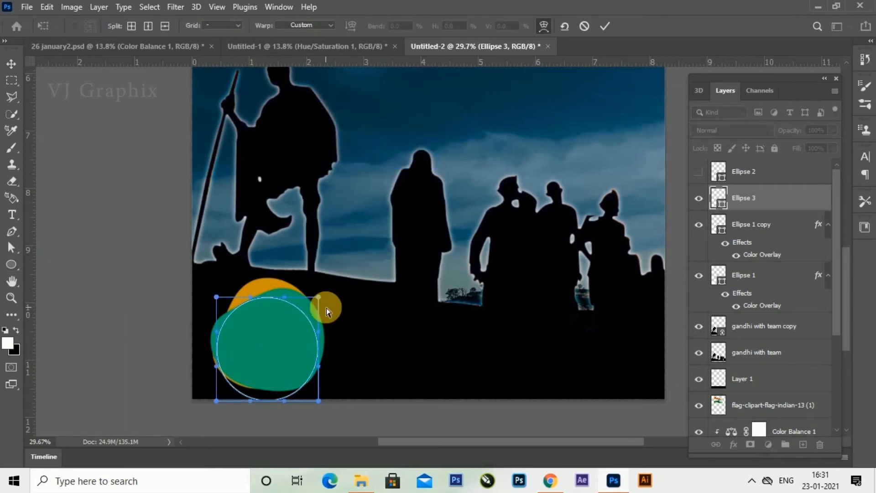
{"action": "left_click_drag", "start_coordinate": [218, 335], "coordinate": [256, 290]}
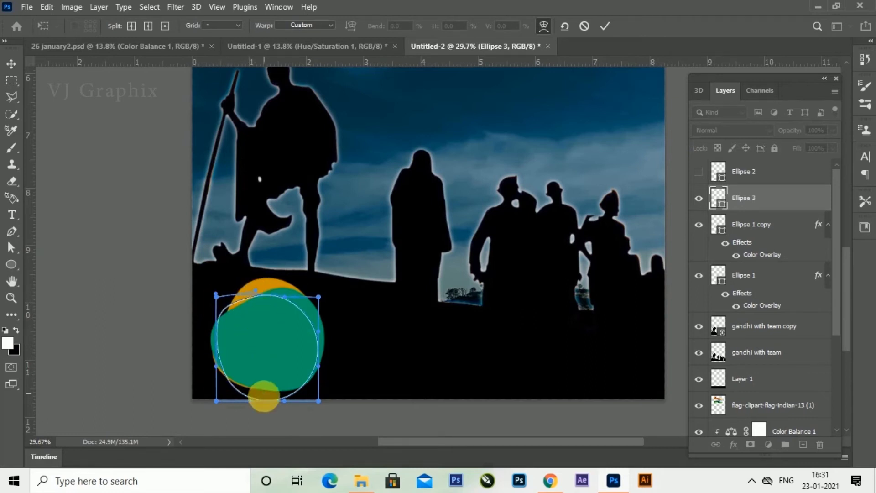
{"action": "left_click_drag", "start_coordinate": [250, 401], "coordinate": [255, 394]}
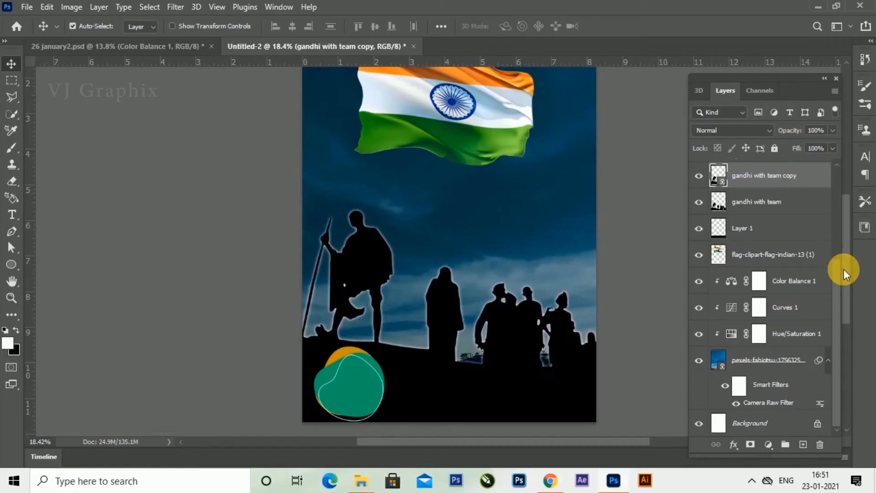
- Add the white text "26 January" in SHREE-ENG-0332 Regular, 68 pt, over the black ground beside the blob, above the "Ellipse 2" layer
{"action": "left_click_drag", "start_coordinate": [836, 279], "coordinate": [840, 161]}
{"action": "left_click", "coordinate": [785, 177]}
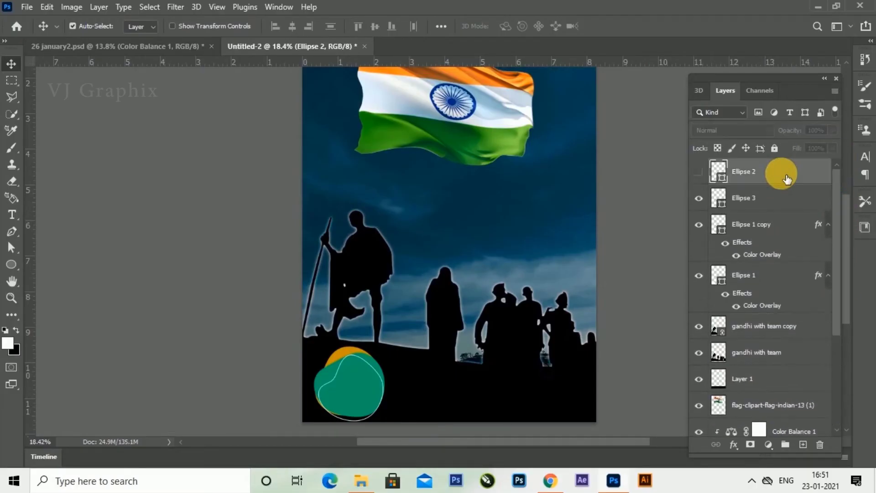
{"action": "left_click", "coordinate": [13, 216]}
{"action": "left_click", "coordinate": [71, 217]}
{"action": "left_click", "coordinate": [416, 399]}
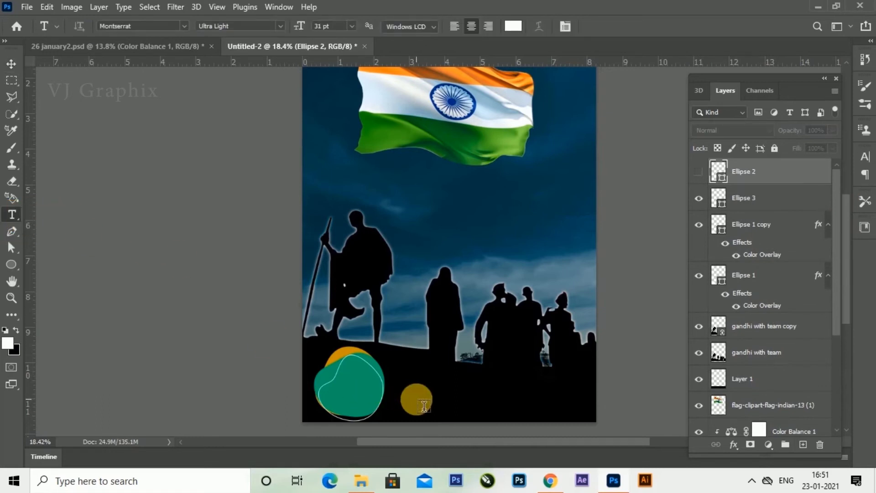
{"action": "left_click", "coordinate": [612, 26]}
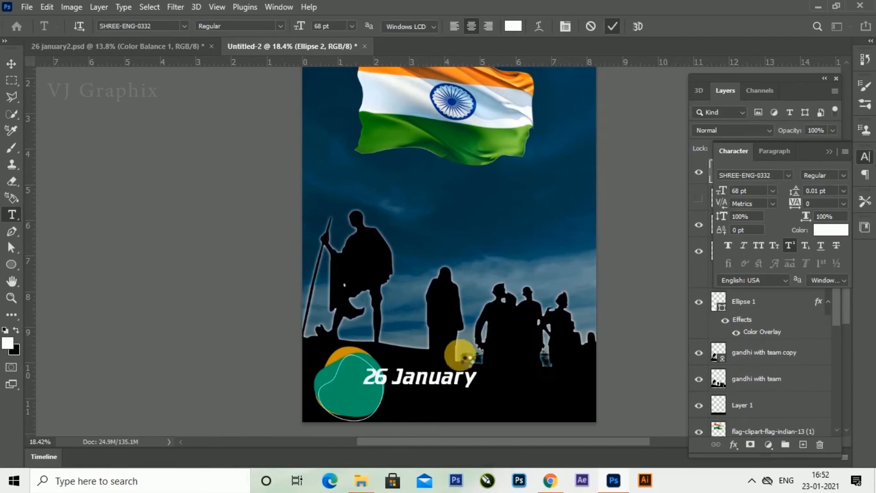
- Break the "26 January" text into two lines after "26" and set the leading to 36 pt
{"action": "scroll", "coordinate": [387, 388], "scroll_direction": "up", "scroll_amount": 5}
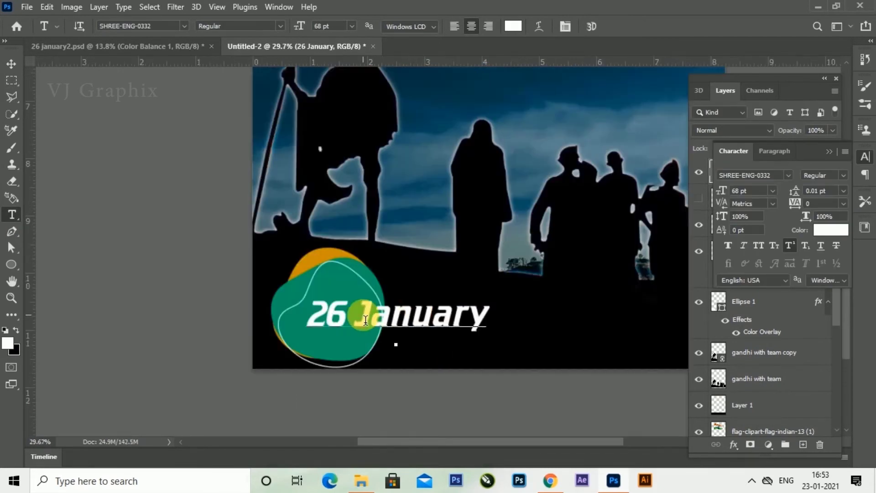
{"action": "left_click", "coordinate": [364, 319]}
{"action": "key", "text": "Return"}
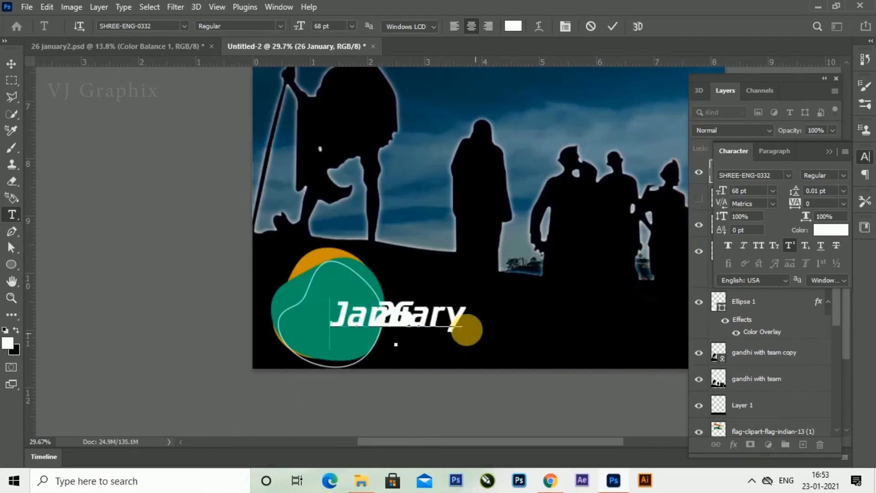
{"action": "left_click_drag", "start_coordinate": [329, 320], "coordinate": [465, 309]}
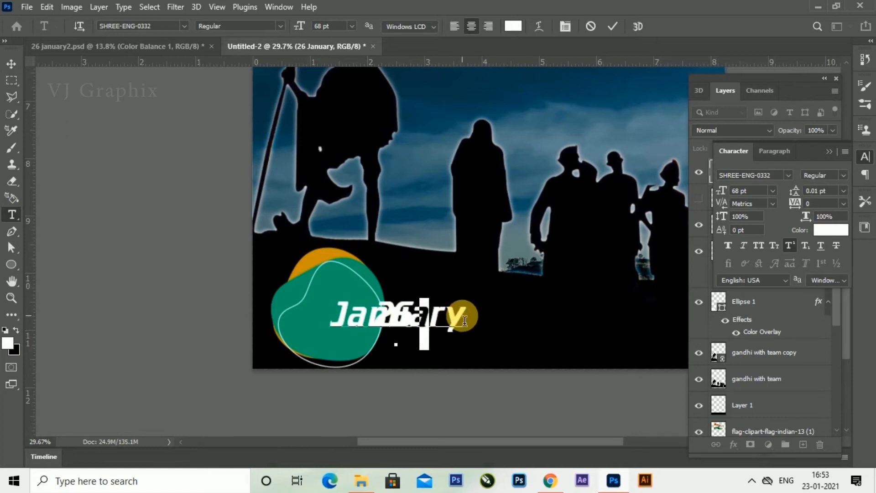
{"action": "triple_click", "coordinate": [464, 320]}
{"action": "double_click", "coordinate": [464, 321]}
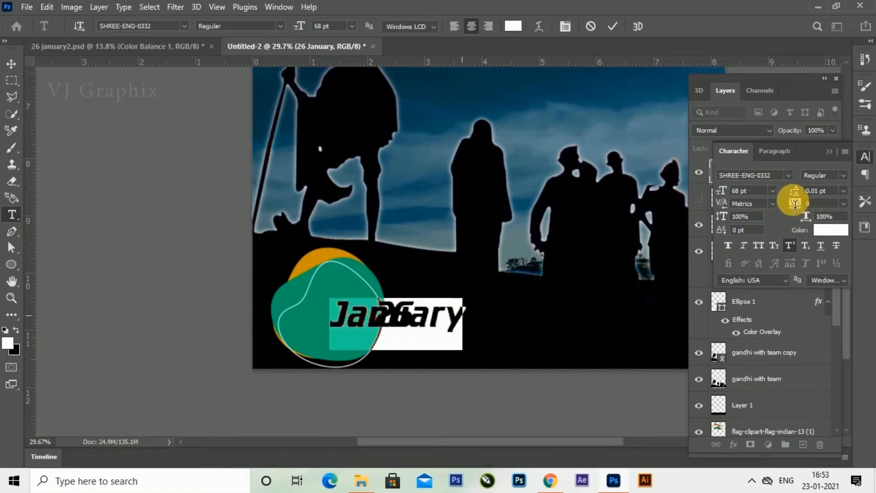
{"action": "left_click_drag", "start_coordinate": [794, 195], "coordinate": [819, 200]}
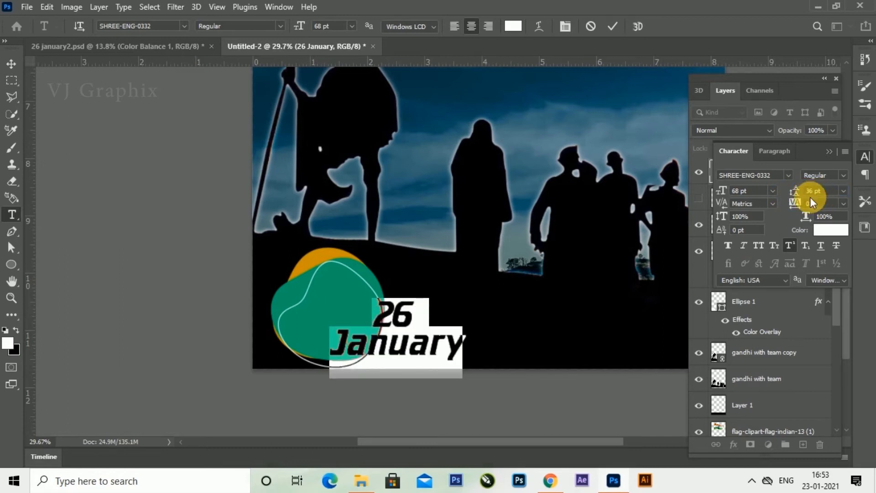
- Set the word "January" to a font size of 52 pt with 30 pt leading
{"action": "left_click", "coordinate": [470, 342]}
{"action": "left_click_drag", "start_coordinate": [353, 357], "coordinate": [469, 354]}
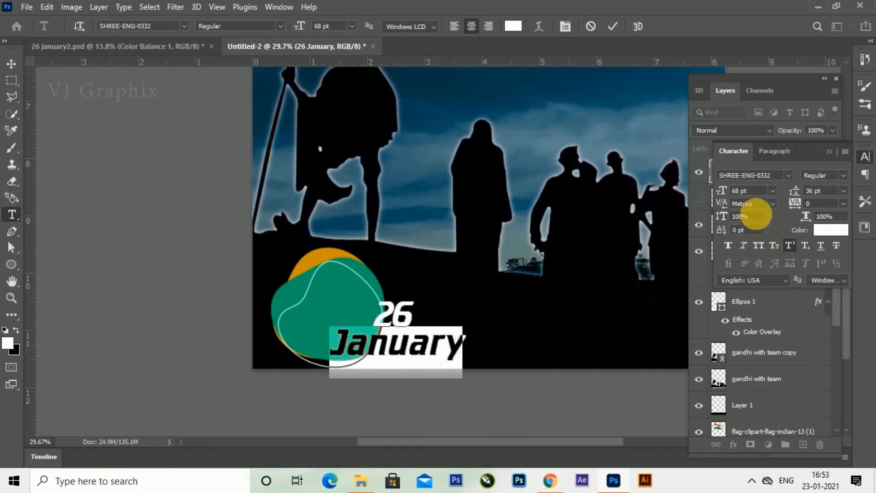
{"action": "left_click_drag", "start_coordinate": [729, 197], "coordinate": [722, 200]}
{"action": "left_click_drag", "start_coordinate": [798, 197], "coordinate": [794, 199]}
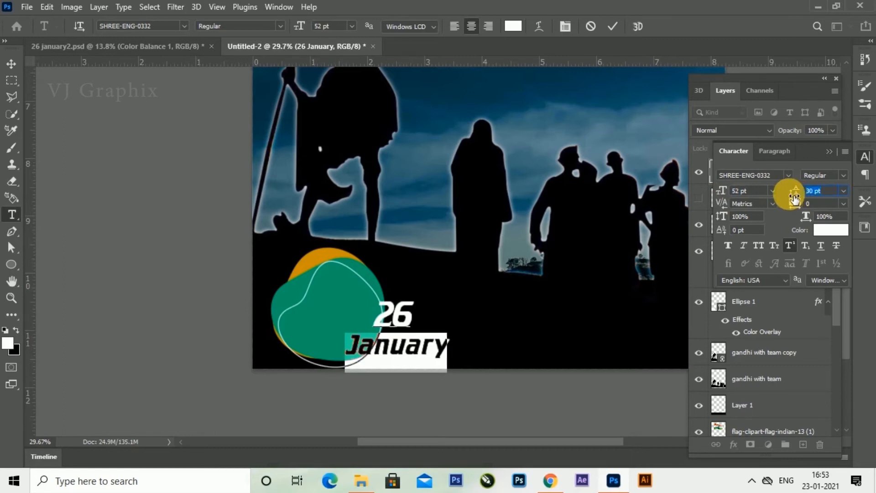
- Move the "26 January" text onto the green blob and scale it down to fit inside the white outline
{"action": "left_click", "coordinate": [829, 151]}
{"action": "left_click", "coordinate": [11, 64]}
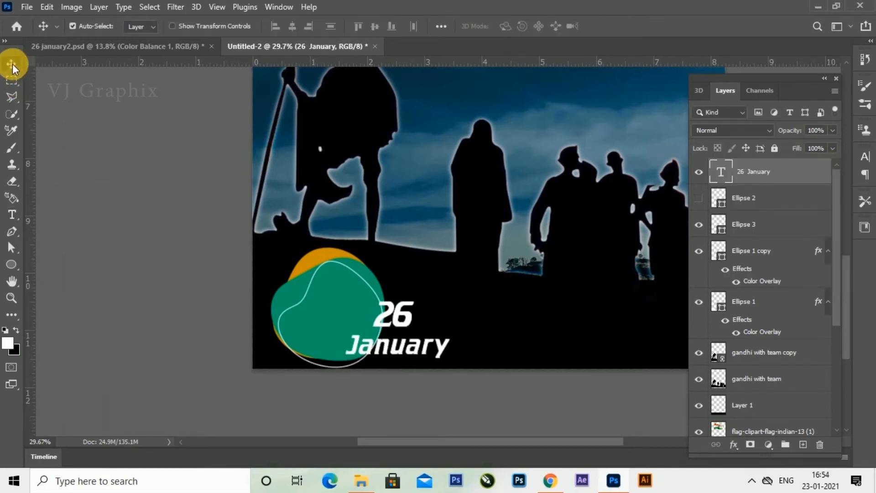
{"action": "left_click_drag", "start_coordinate": [409, 325], "coordinate": [356, 318]}
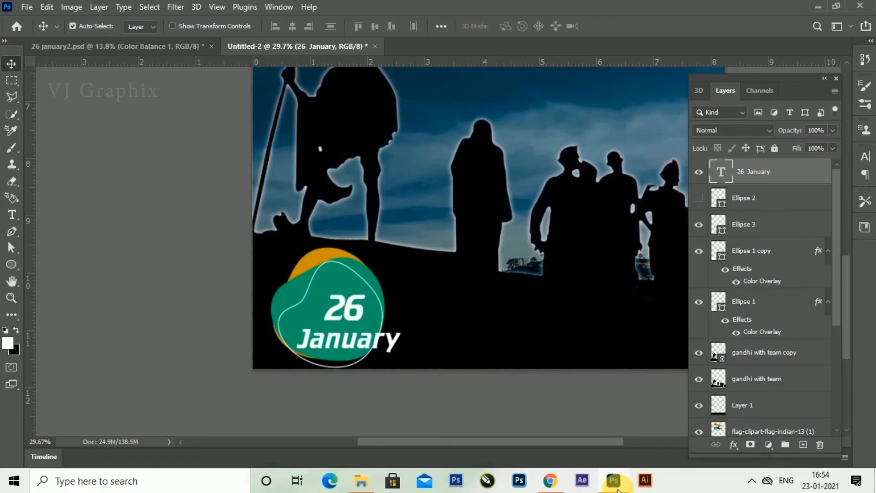
{"action": "key", "text": "ctrl+t"}
{"action": "left_click_drag", "start_coordinate": [402, 354], "coordinate": [381, 336]}
{"action": "left_click", "coordinate": [636, 26]}
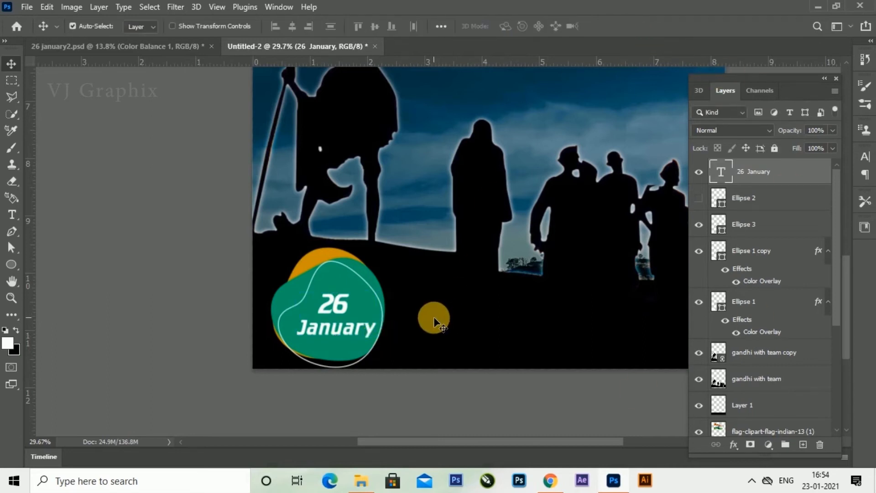
- Nudge the "26 January" text slightly to the left to centre it within the blob
{"action": "key", "text": "Left"}
{"action": "key", "text": "Left"}
{"action": "key", "text": "Left"}
{"action": "key", "text": "Left"}
{"action": "key", "text": "Left"}
{"action": "key", "text": "Left"}
{"action": "key", "text": "Left"}
{"action": "key", "text": "ctrl+0"}
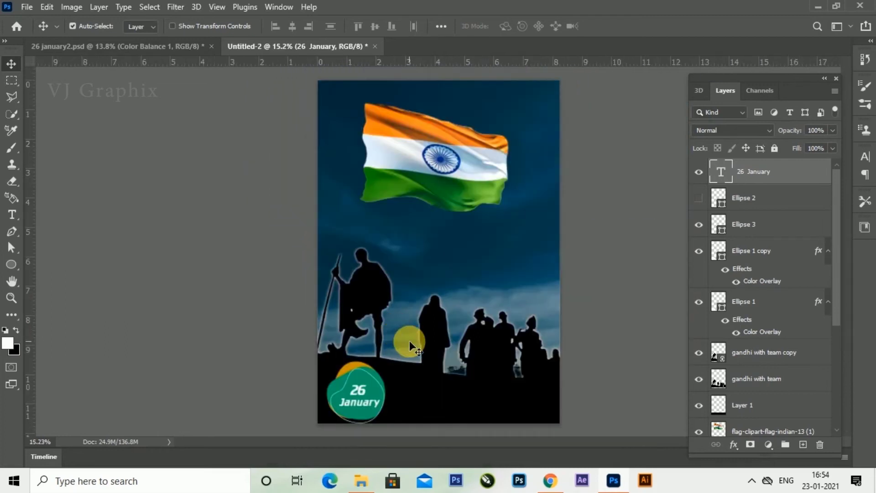
- Enlarge the number "26" in the blob's text to a font size of 72 pt
{"action": "scroll", "coordinate": [360, 424], "scroll_direction": "up", "scroll_amount": 4}
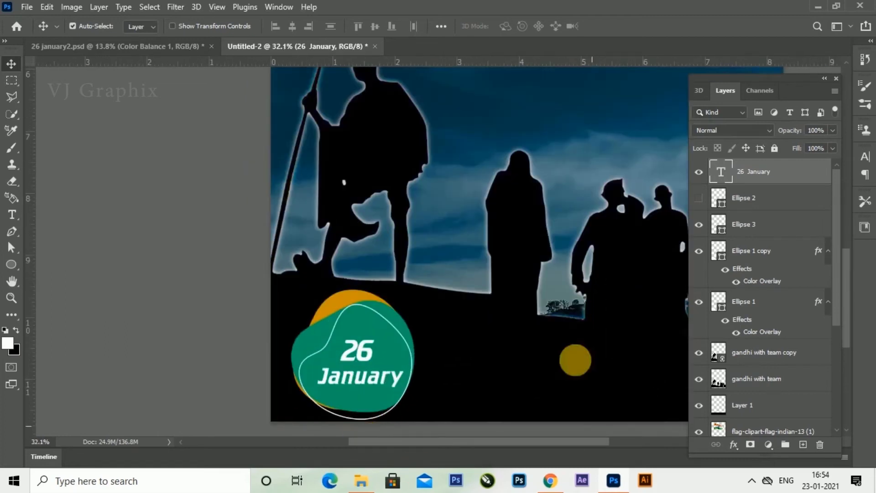
{"action": "left_click", "coordinate": [11, 215]}
{"action": "left_click_drag", "start_coordinate": [373, 352], "coordinate": [346, 349]}
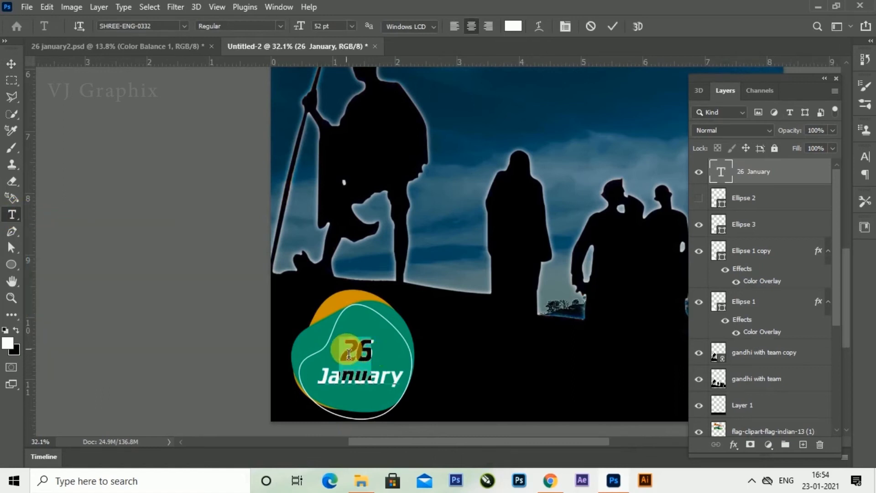
{"action": "left_click", "coordinate": [565, 26]}
{"action": "left_click_drag", "start_coordinate": [725, 196], "coordinate": [739, 197]}
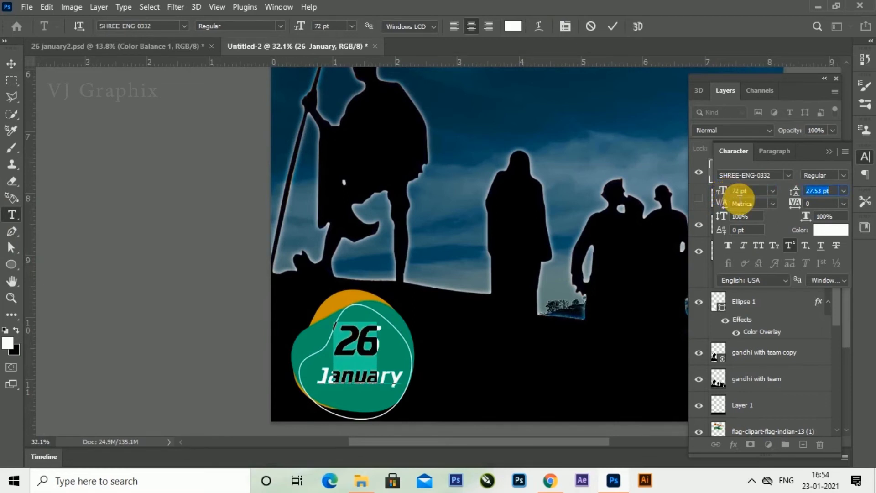
{"action": "left_click", "coordinate": [829, 153]}
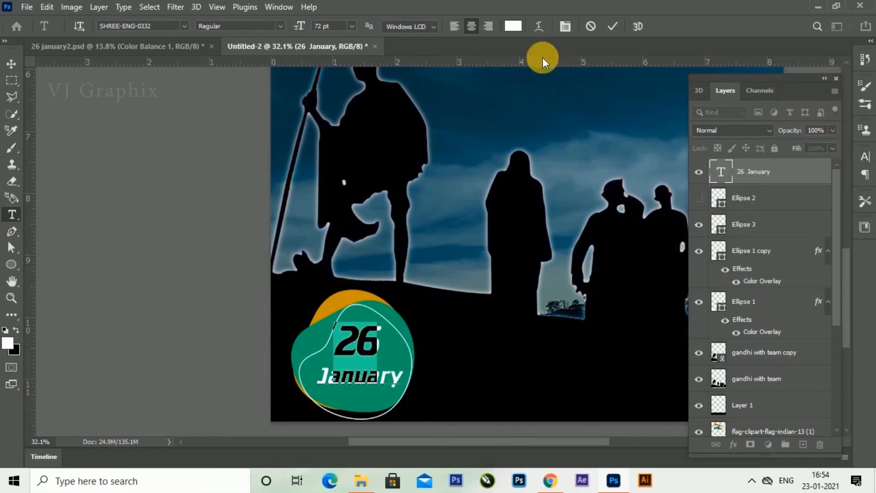
{"action": "left_click", "coordinate": [612, 26]}
{"action": "left_click", "coordinate": [11, 64]}
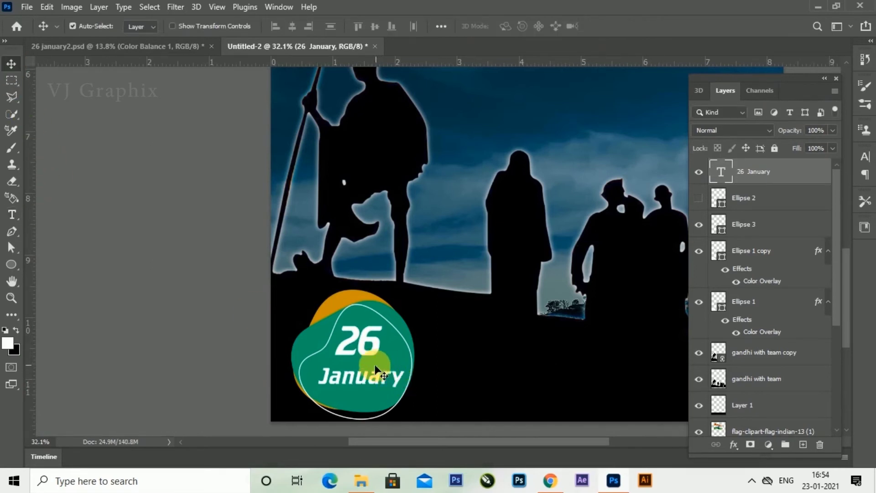
- Add the white text "Republic Day" in SHREE-ENG-0332 Regular, 60 pt, and place it on the black ground beside the blob
{"action": "scroll", "coordinate": [370, 369], "scroll_direction": "down", "scroll_amount": 3}
{"action": "scroll", "coordinate": [429, 370], "scroll_direction": "down", "scroll_amount": 2}
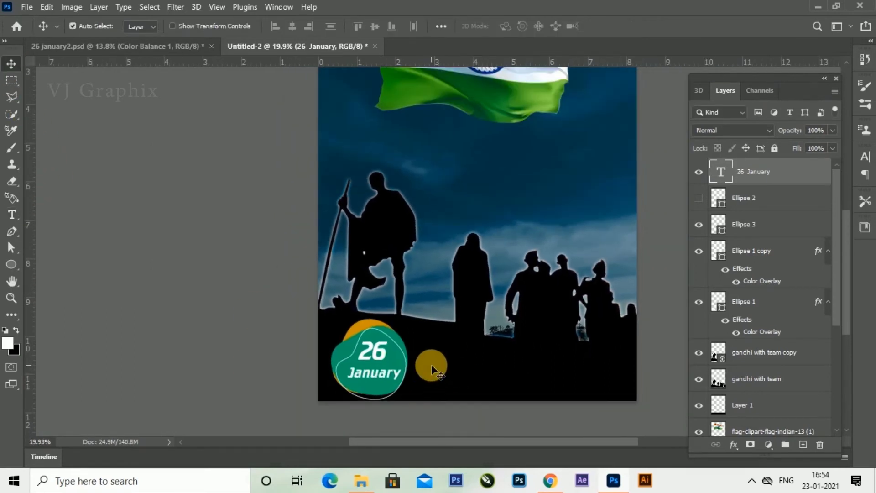
{"action": "scroll", "coordinate": [427, 367], "scroll_direction": "down", "scroll_amount": 1}
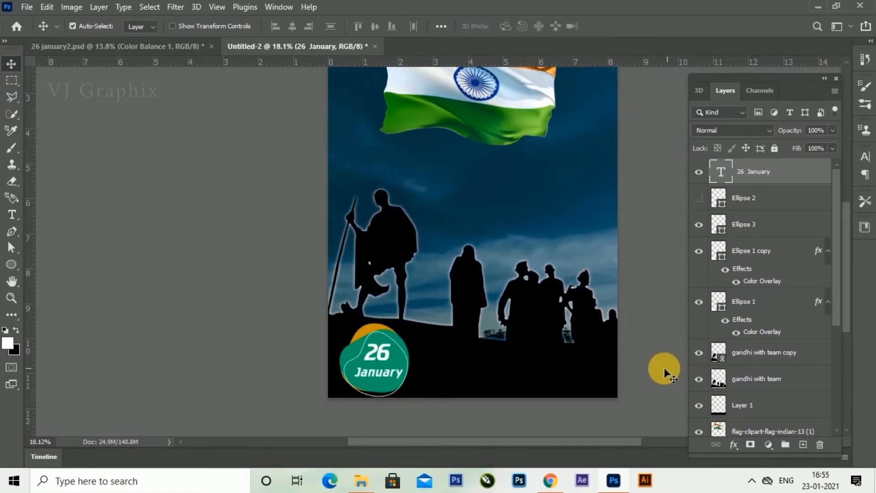
{"action": "left_click", "coordinate": [12, 214]}
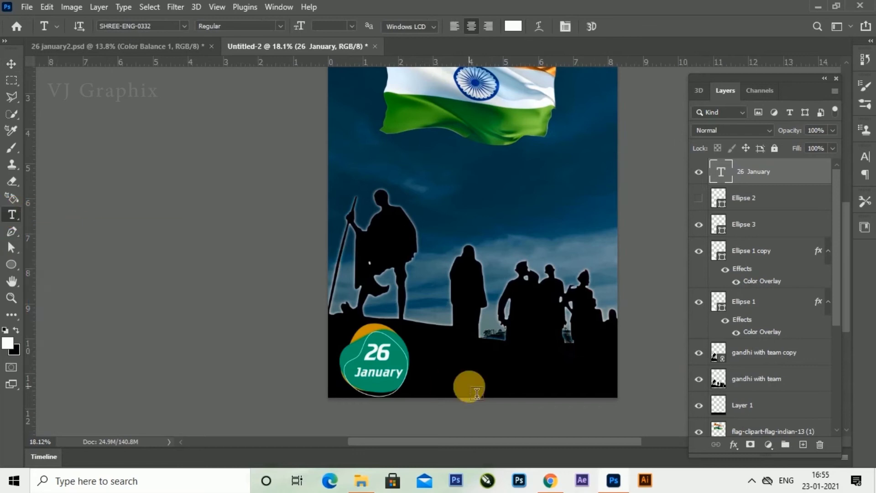
{"action": "left_click", "coordinate": [451, 367]}
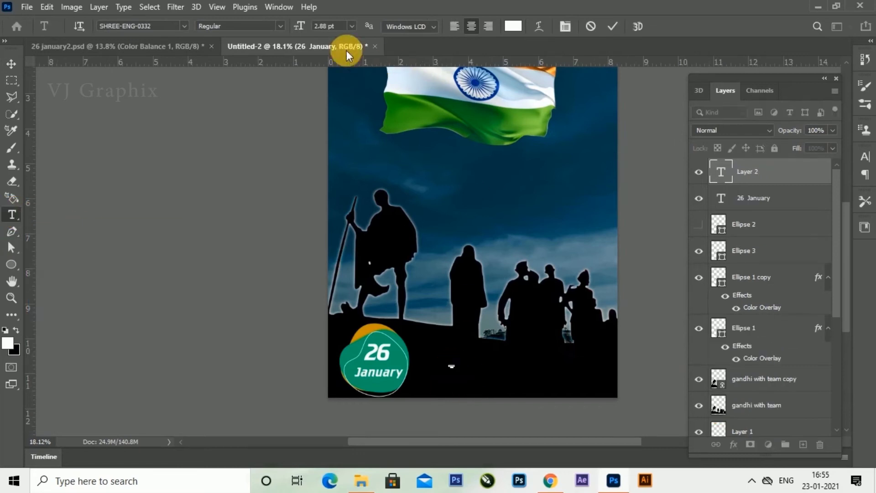
{"action": "left_click", "coordinate": [352, 26]}
{"action": "left_click", "coordinate": [338, 180]}
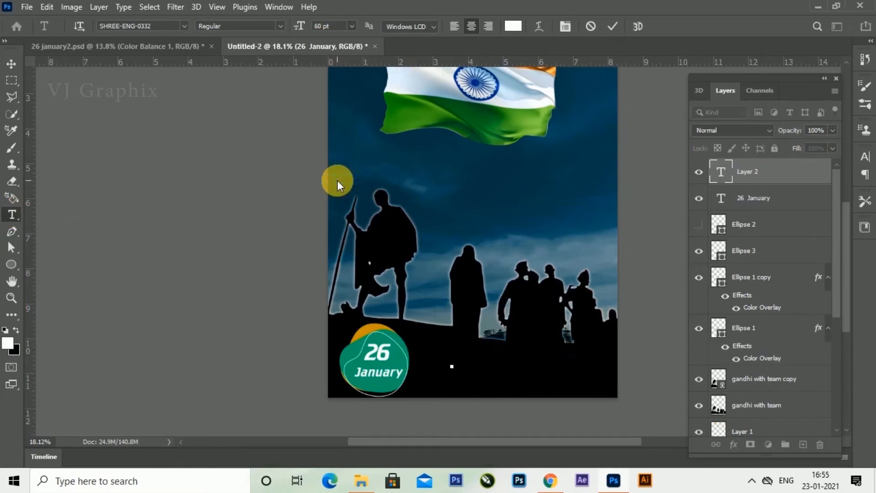
{"action": "type", "text": "Republic Day"}
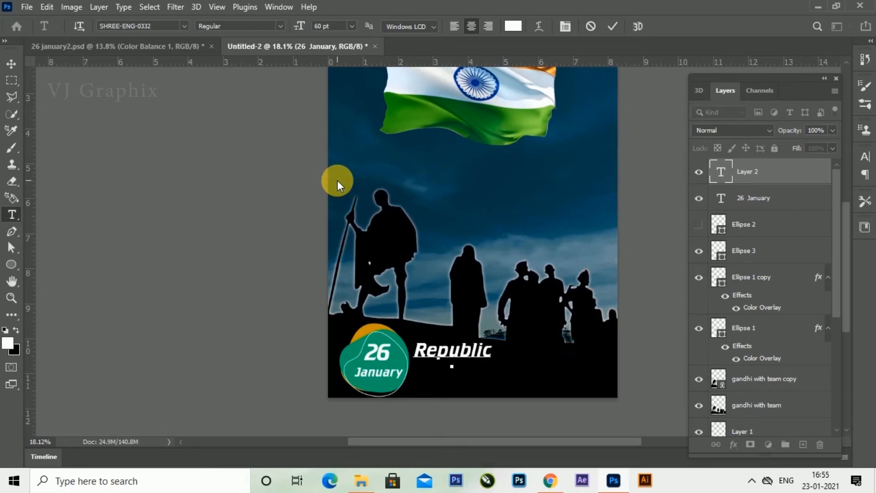
{"action": "left_click", "coordinate": [11, 63]}
{"action": "left_click_drag", "start_coordinate": [464, 351], "coordinate": [490, 362]}
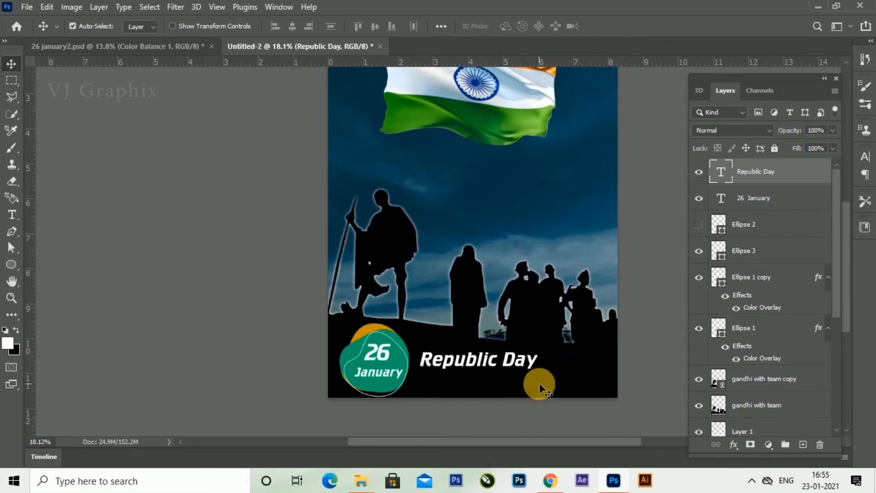
- Add the text "Freedom India" in Montserrat Regular, 60 pt, below "Republic Day"
{"action": "left_click", "coordinate": [15, 217]}
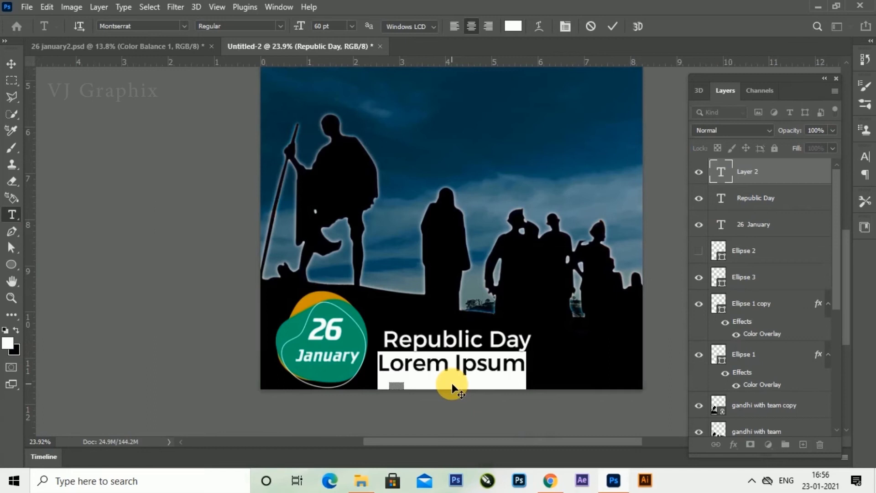
{"action": "type", "text": "Fre"}
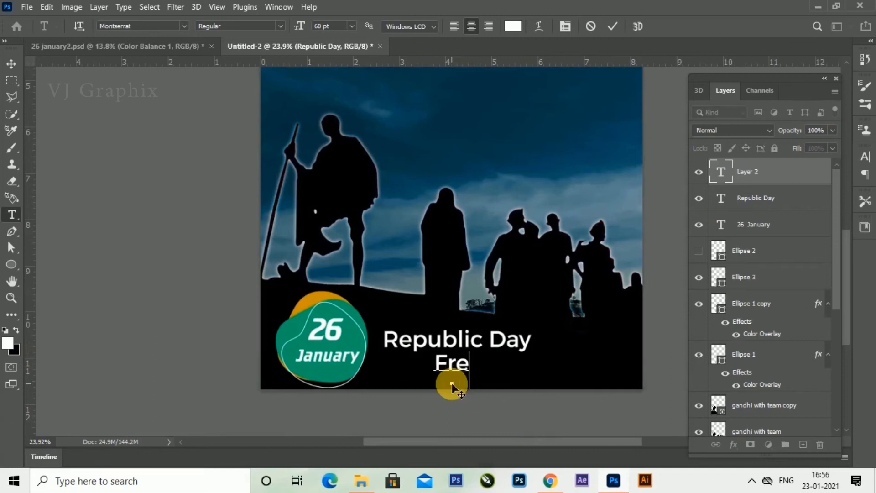
{"action": "type", "text": "edom India"}
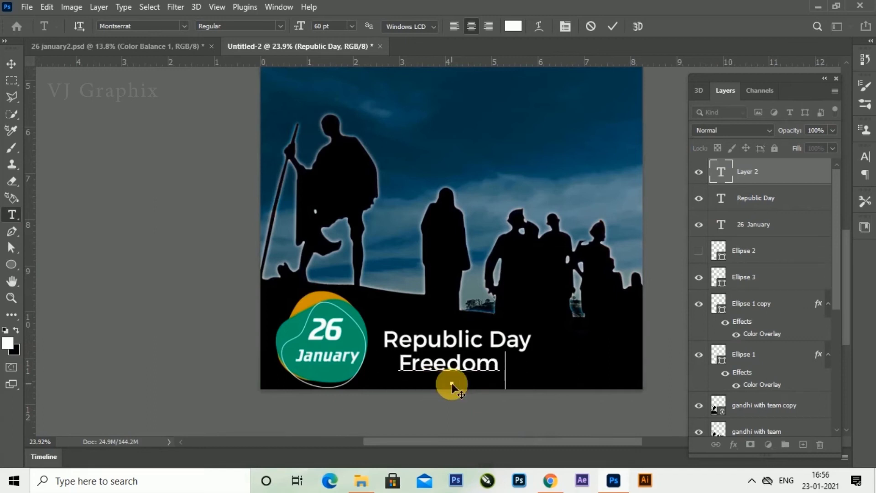
{"action": "left_click_drag", "start_coordinate": [532, 365], "coordinate": [374, 379]}
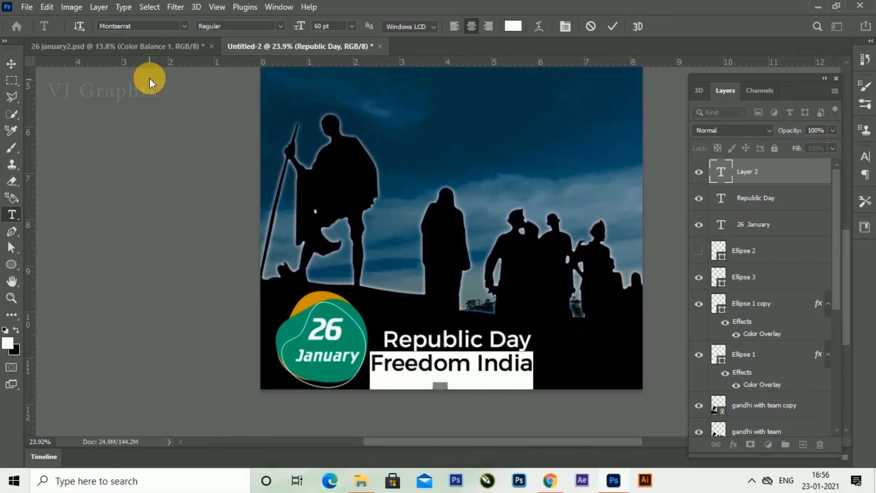
- Set the font style of the "Freedom India" text to Montserrat Ultra Light
{"action": "left_click", "coordinate": [184, 25]}
{"action": "left_click", "coordinate": [184, 25]}
{"action": "left_click", "coordinate": [280, 26]}
{"action": "left_click", "coordinate": [269, 36]}
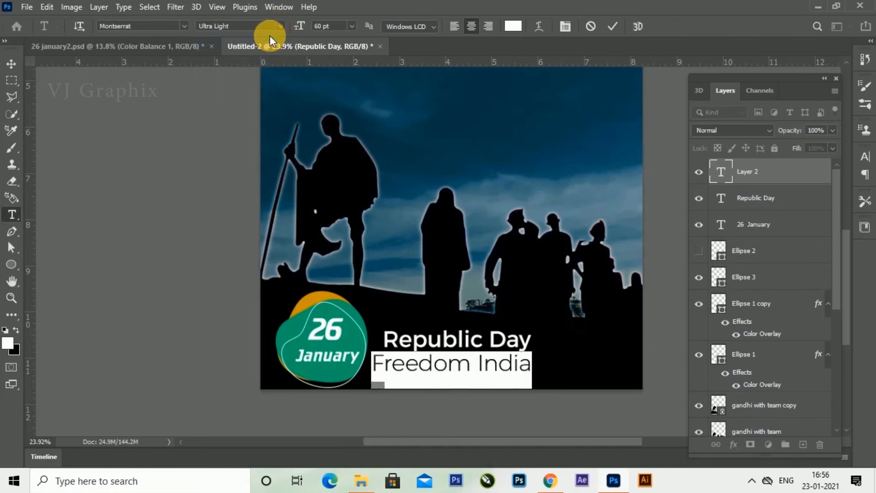
{"action": "left_click", "coordinate": [11, 64]}
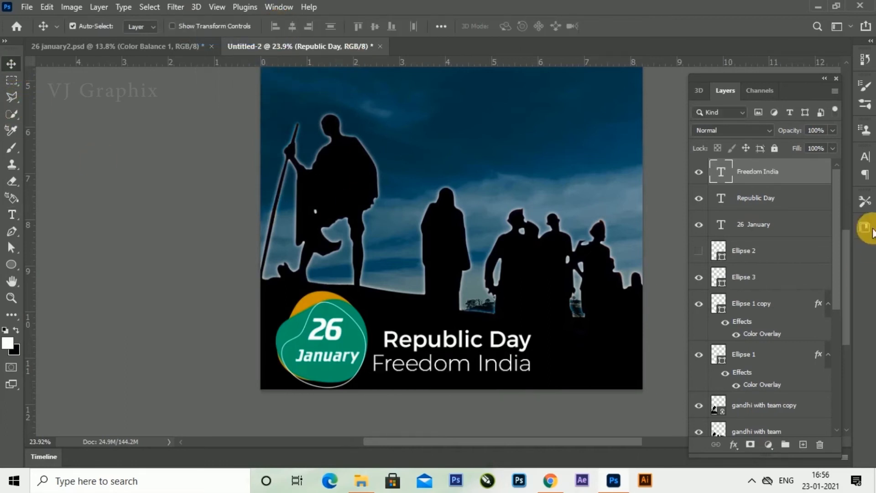
- Set the font of the "Republic Day" text to SHREE-ENG-0332
{"action": "left_click", "coordinate": [779, 204]}
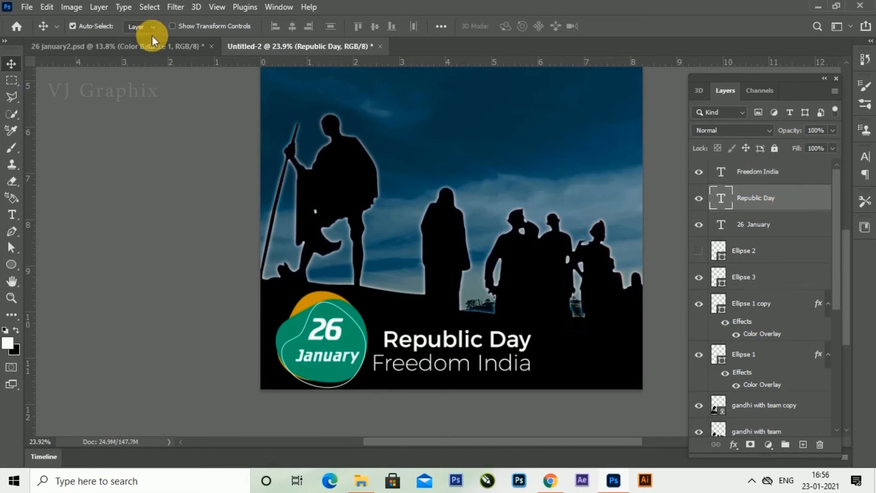
{"action": "left_click", "coordinate": [12, 215]}
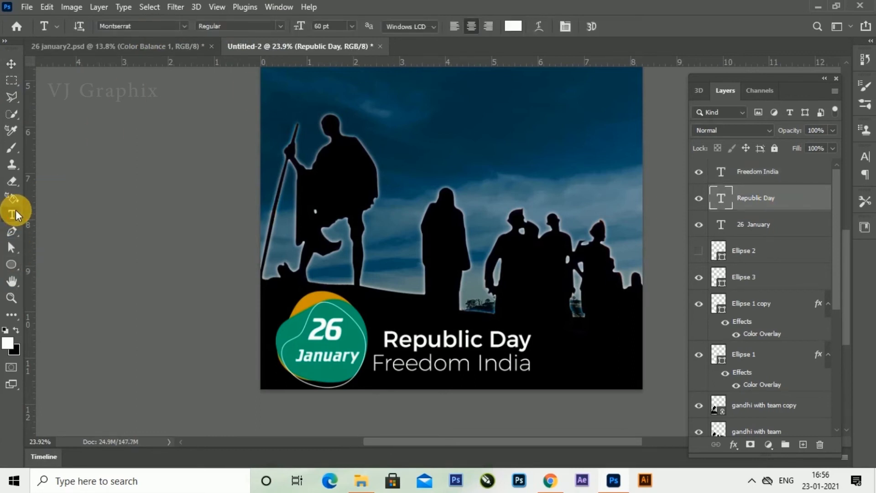
{"action": "left_click_drag", "start_coordinate": [533, 345], "coordinate": [380, 340]}
{"action": "left_click", "coordinate": [185, 26]}
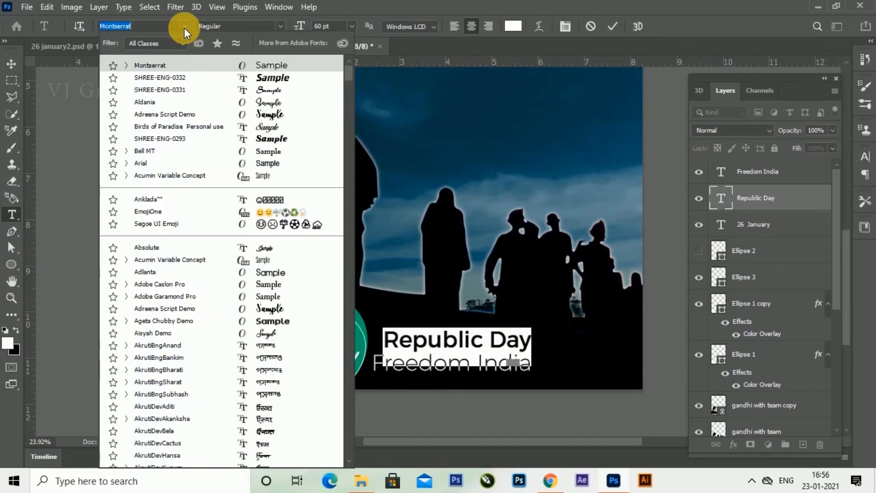
{"action": "left_click", "coordinate": [276, 78]}
{"action": "left_click", "coordinate": [11, 63]}
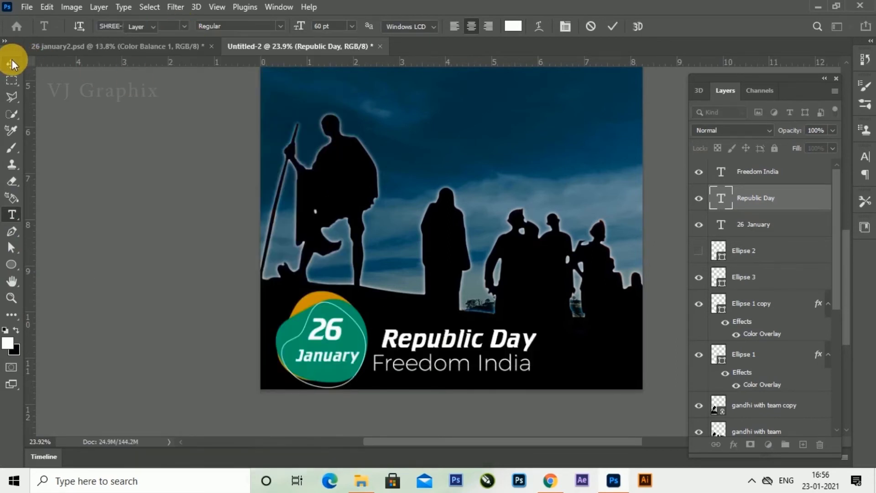
- Set the "Freedom India" text to 24 pt with 0.01 pt leading and move it close beneath "Republic Day"
{"action": "left_click", "coordinate": [761, 225]}
{"action": "left_click", "coordinate": [763, 180]}
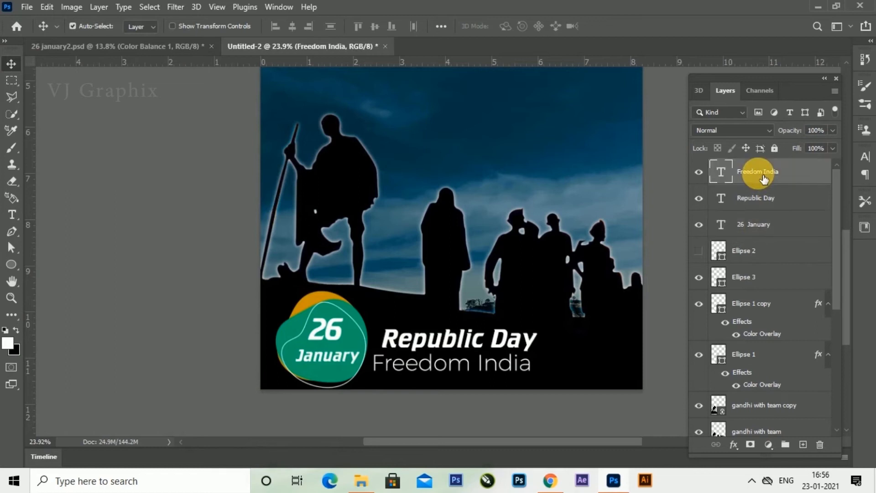
{"action": "left_click", "coordinate": [12, 214]}
{"action": "triple_click", "coordinate": [481, 366]}
{"action": "left_click", "coordinate": [565, 27]}
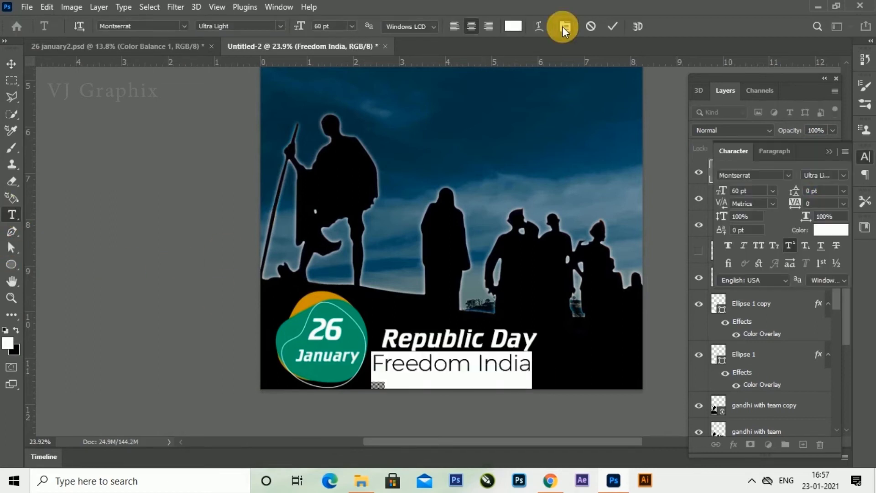
{"action": "left_click_drag", "start_coordinate": [723, 192], "coordinate": [410, 227]}
{"action": "left_click", "coordinate": [497, 298]}
{"action": "left_click_drag", "start_coordinate": [793, 192], "coordinate": [838, 199]}
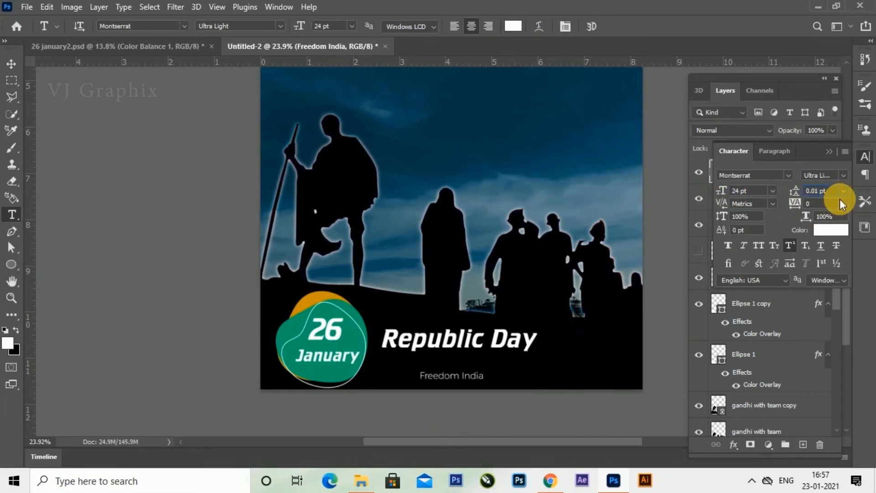
{"action": "left_click", "coordinate": [13, 66]}
{"action": "left_click_drag", "start_coordinate": [450, 381], "coordinate": [425, 367]}
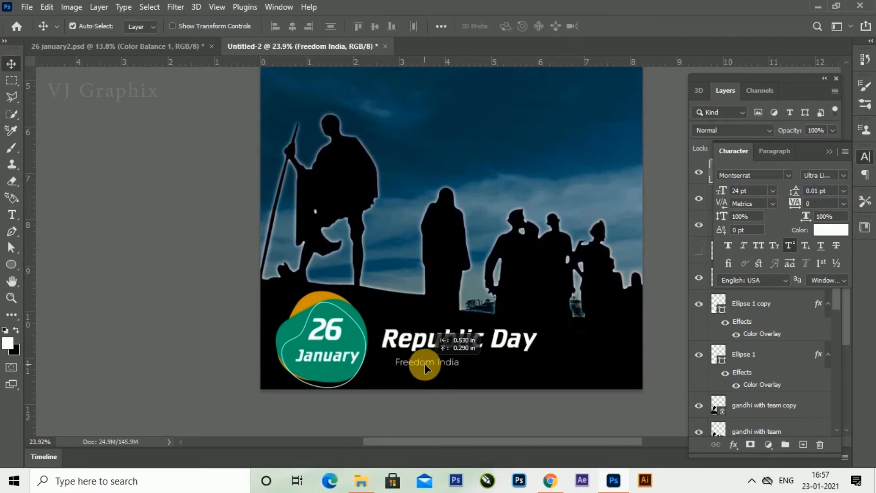
- Set the tracking of "Freedom India" to 620 and align the text directly under "Republic Day"
{"action": "left_click", "coordinate": [12, 214]}
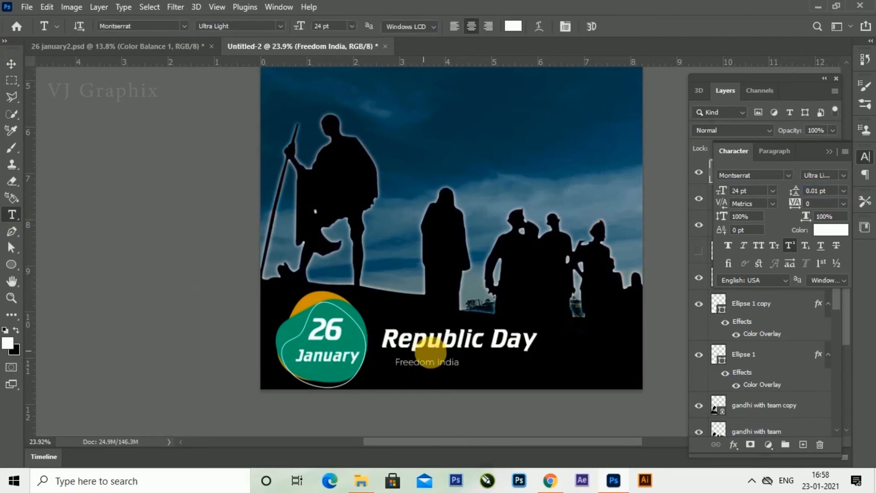
{"action": "triple_click", "coordinate": [430, 365]}
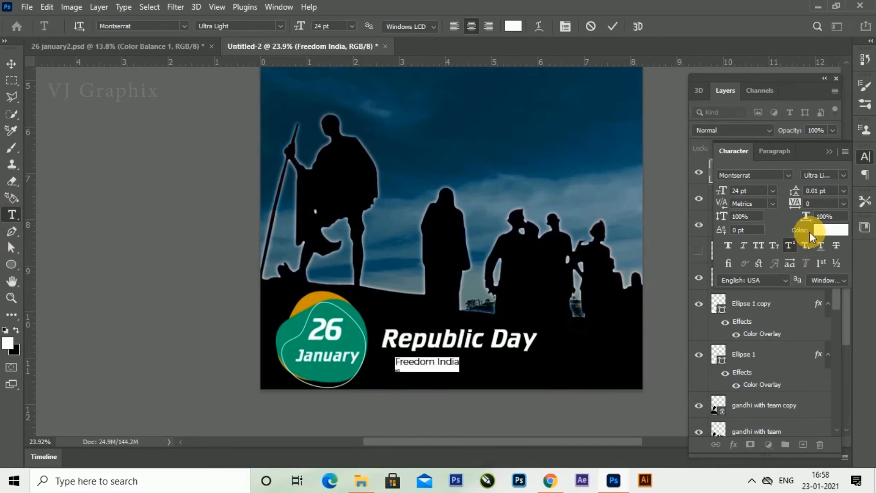
{"action": "left_click_drag", "start_coordinate": [796, 206], "coordinate": [817, 213]}
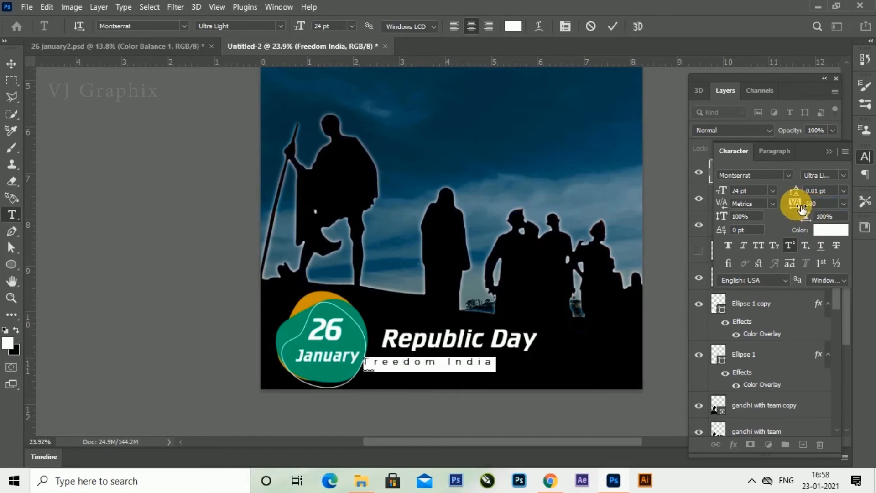
{"action": "left_click", "coordinate": [612, 26]}
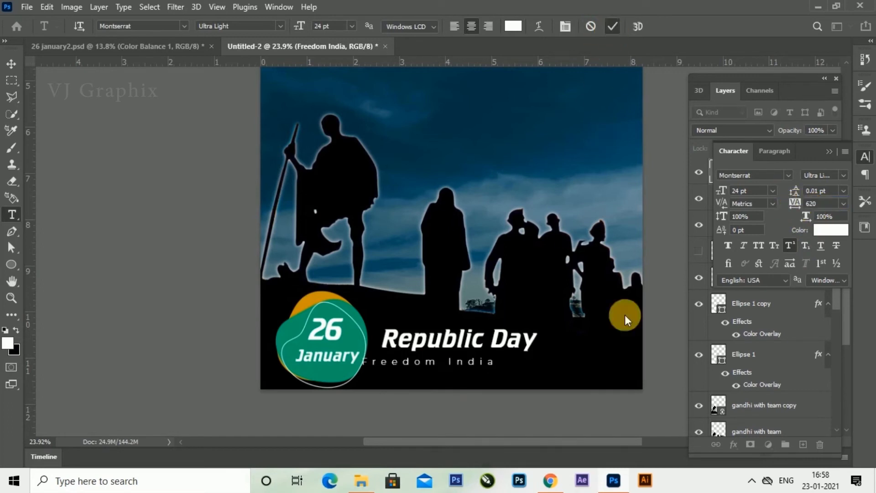
{"action": "left_click", "coordinate": [10, 64]}
{"action": "left_click_drag", "start_coordinate": [427, 365], "coordinate": [448, 356]}
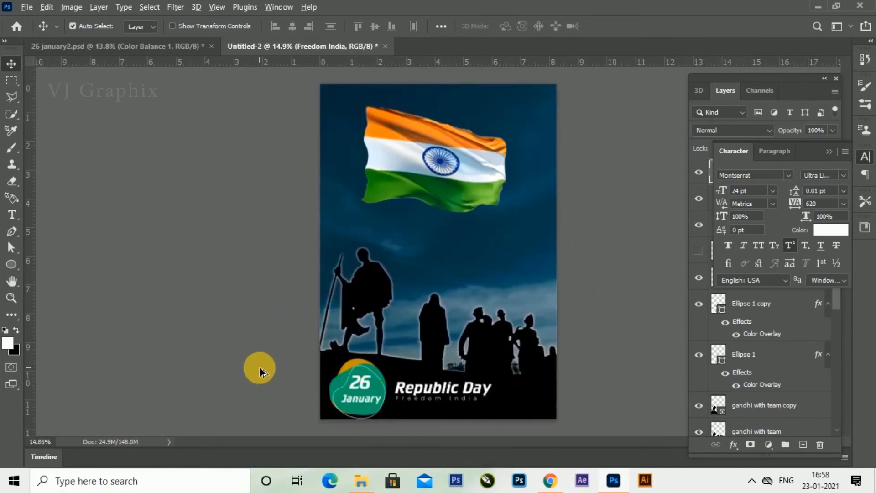
- Collapse the text character settings that cover the layer stack
{"action": "key", "text": "alt+f"}
{"action": "left_click", "coordinate": [701, 27]}
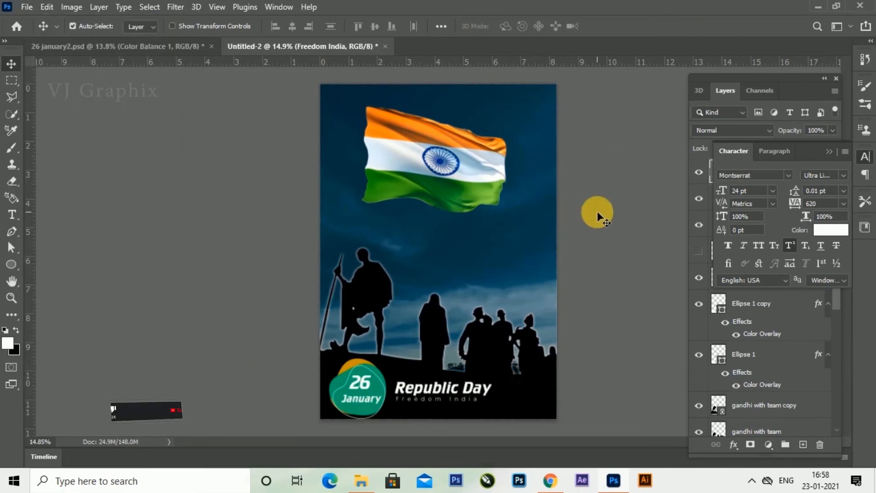
{"action": "left_click", "coordinate": [831, 152]}
{"action": "scroll", "coordinate": [616, 293], "scroll_direction": "down", "scroll_amount": 1}
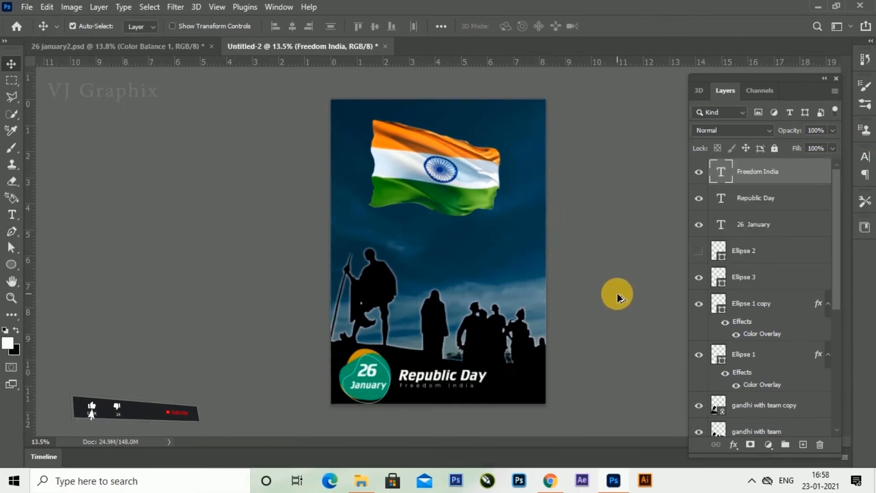
- Darken the sky background by pulling the midtones of the Curves 1 adjustment layer downward with an extra curve point
{"action": "left_click_drag", "start_coordinate": [838, 278], "coordinate": [843, 399]}
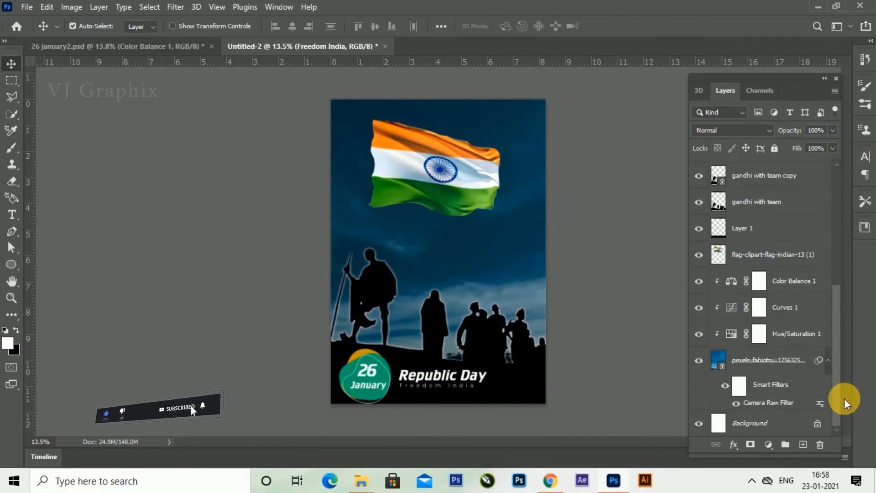
{"action": "left_click", "coordinate": [800, 284]}
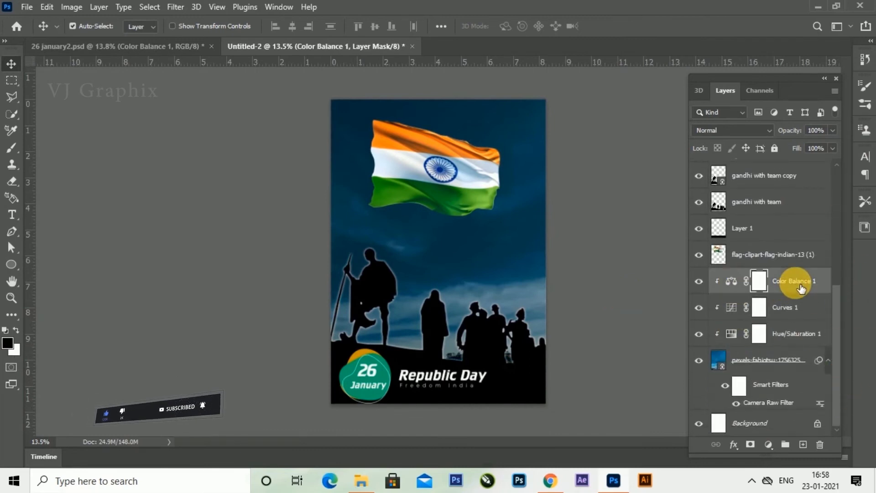
{"action": "left_click", "coordinate": [812, 318]}
{"action": "double_click", "coordinate": [730, 307]}
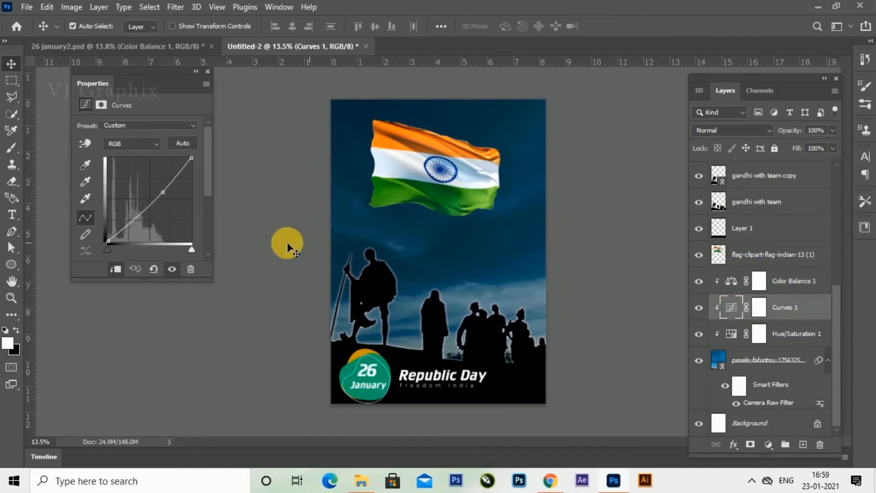
{"action": "left_click_drag", "start_coordinate": [170, 198], "coordinate": [178, 203]}
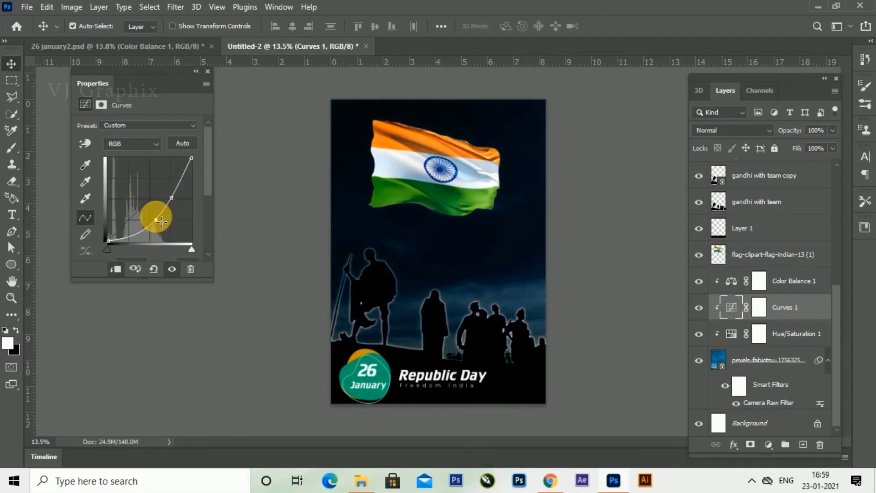
{"action": "left_click_drag", "start_coordinate": [157, 220], "coordinate": [156, 217]}
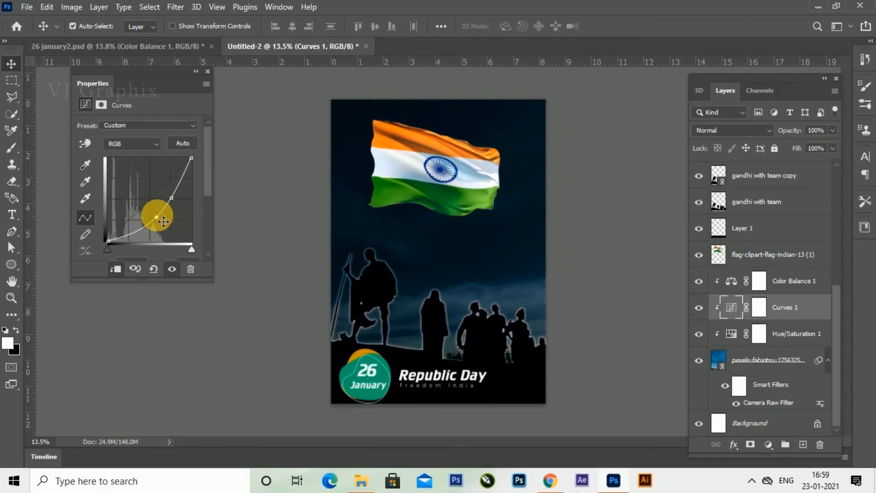
{"action": "left_click", "coordinate": [208, 71]}
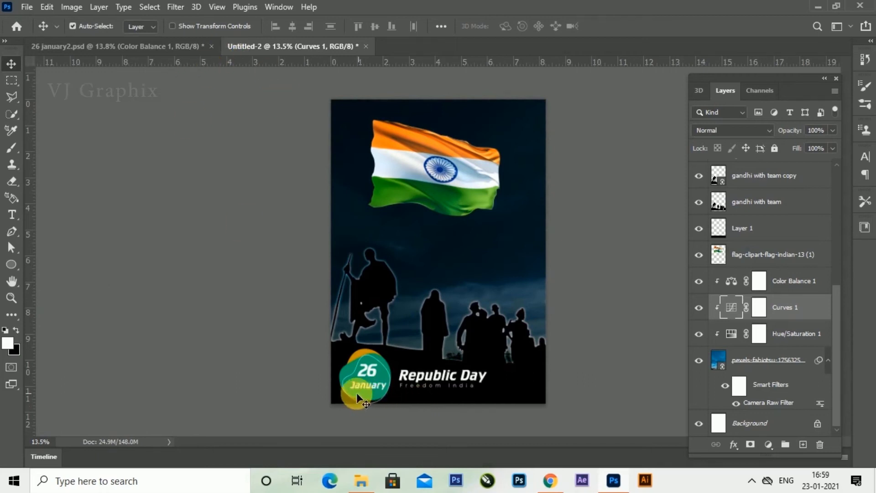
{"action": "scroll", "coordinate": [359, 399], "scroll_direction": "up", "scroll_amount": 6}
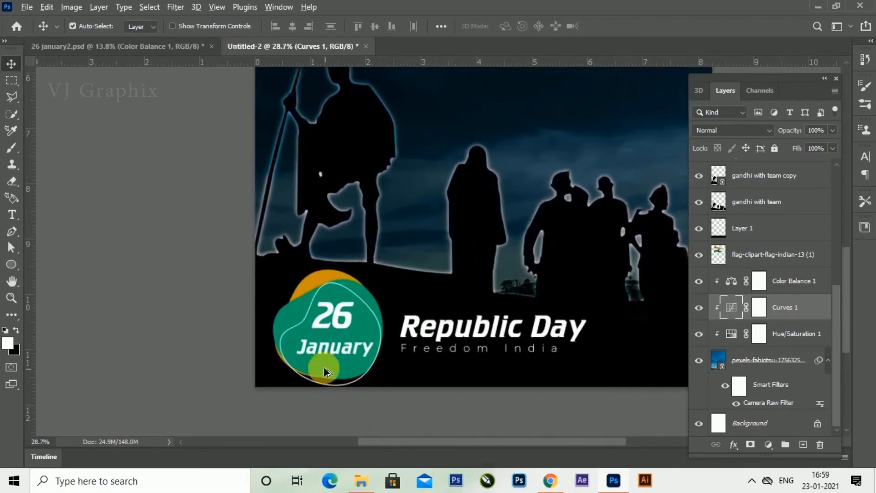
{"action": "scroll", "coordinate": [325, 371], "scroll_direction": "down", "scroll_amount": 4}
{"action": "scroll", "coordinate": [310, 363], "scroll_direction": "up", "scroll_amount": 1}
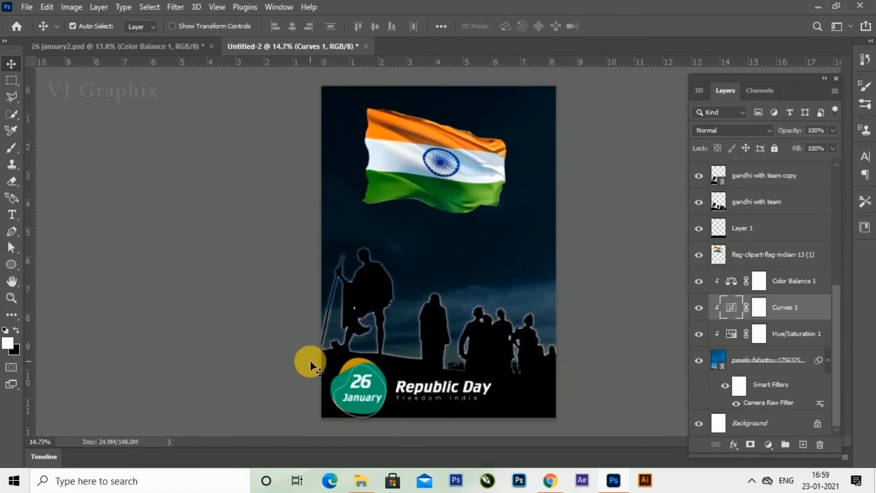
{"action": "left_click", "coordinate": [26, 7]}
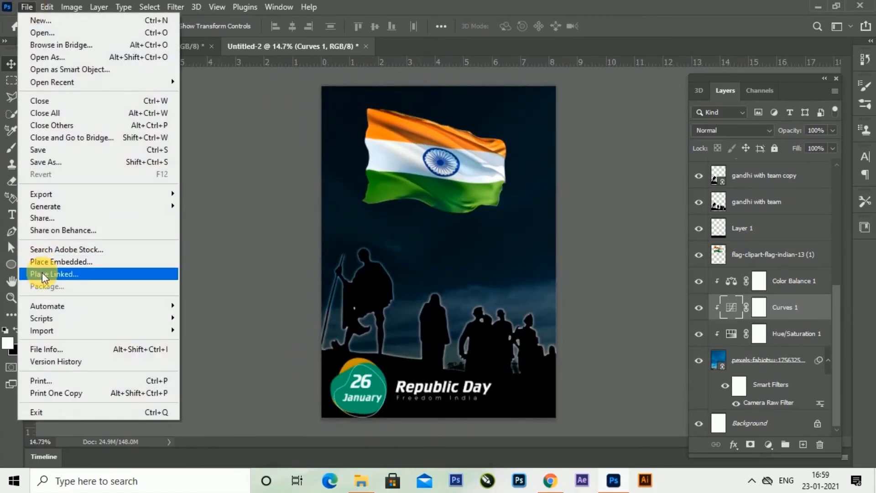
{"action": "left_click", "coordinate": [28, 327]}
{"action": "left_click", "coordinate": [134, 101]}
{"action": "left_click", "coordinate": [365, 318]}
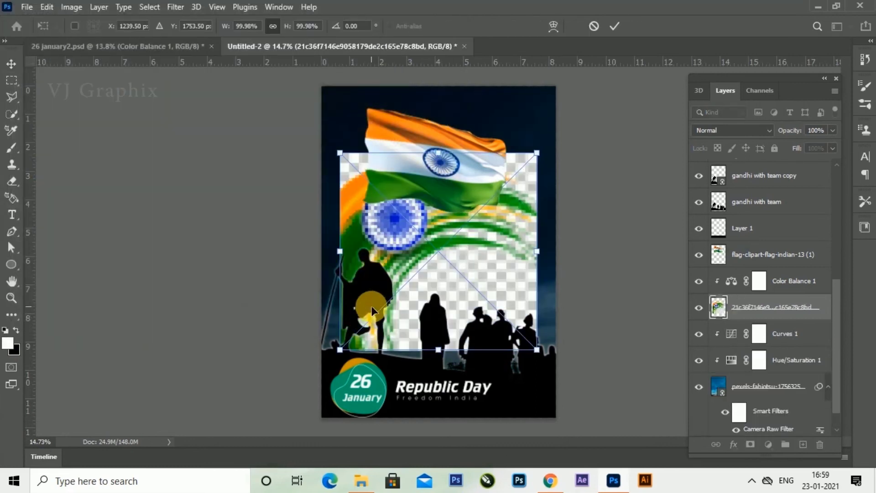
{"action": "left_click", "coordinate": [614, 26]}
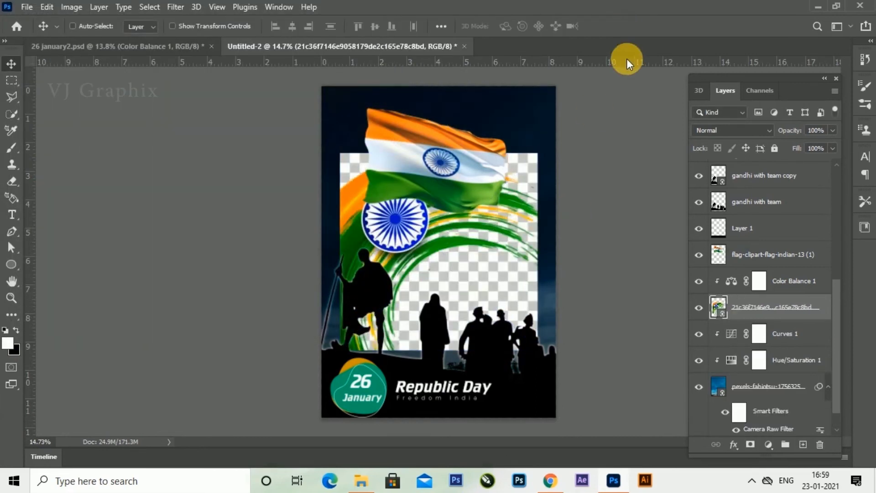
{"action": "key", "text": "Delete"}
- Place the tricolour brush-stroke image with the Ashoka Chakra as a linked file above the Freedom India layer
{"action": "left_click_drag", "start_coordinate": [835, 274], "coordinate": [836, 160]}
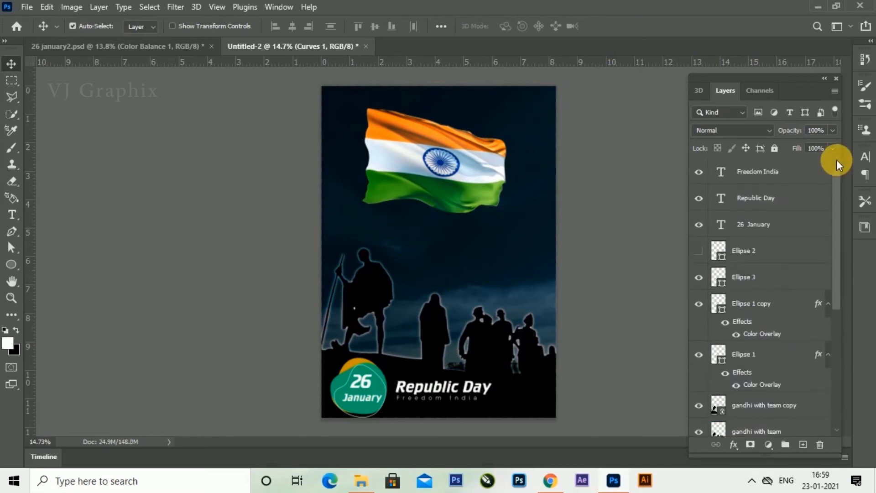
{"action": "left_click", "coordinate": [792, 177]}
{"action": "left_click", "coordinate": [27, 7]}
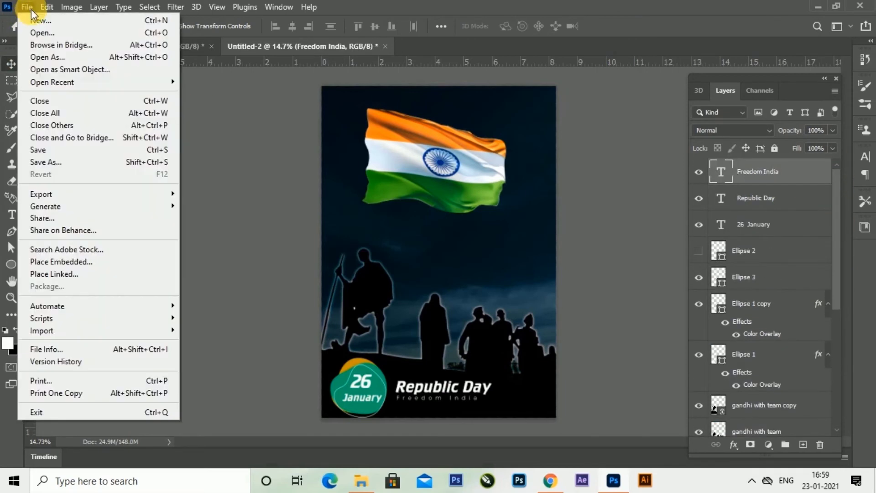
{"action": "left_click", "coordinate": [63, 275]}
{"action": "left_click", "coordinate": [133, 108]}
{"action": "left_click", "coordinate": [356, 316]}
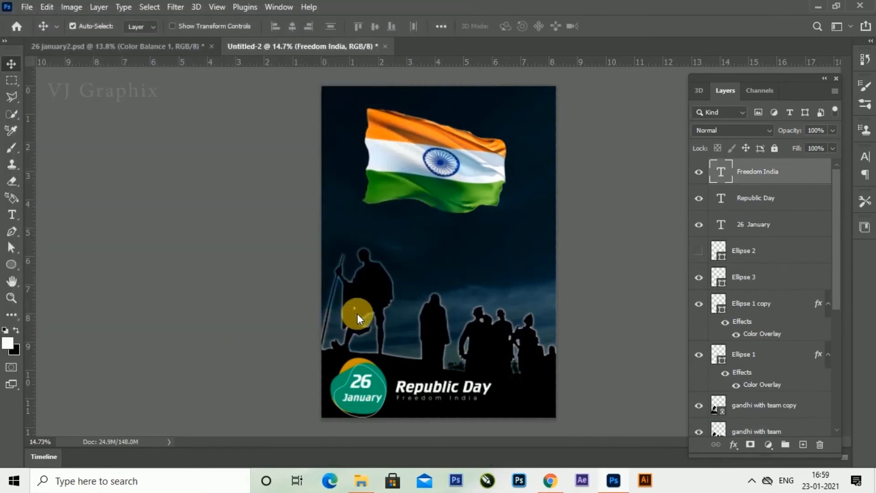
{"action": "left_click", "coordinate": [615, 26]}
- Move the tricolour brush-stroke image slightly up on the poster and rasterize its layer
{"action": "left_click_drag", "start_coordinate": [469, 254], "coordinate": [475, 228]}
{"action": "right_click", "coordinate": [747, 174]}
{"action": "left_click", "coordinate": [623, 271]}
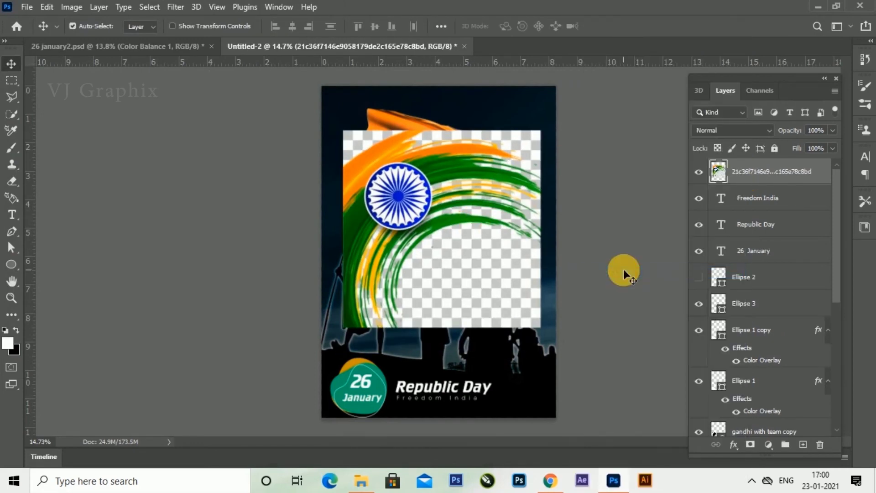
- Select the image's white checkerboard background with Color Range at fuzziness 40, delete the selected area and deselect
{"action": "left_click", "coordinate": [150, 7]}
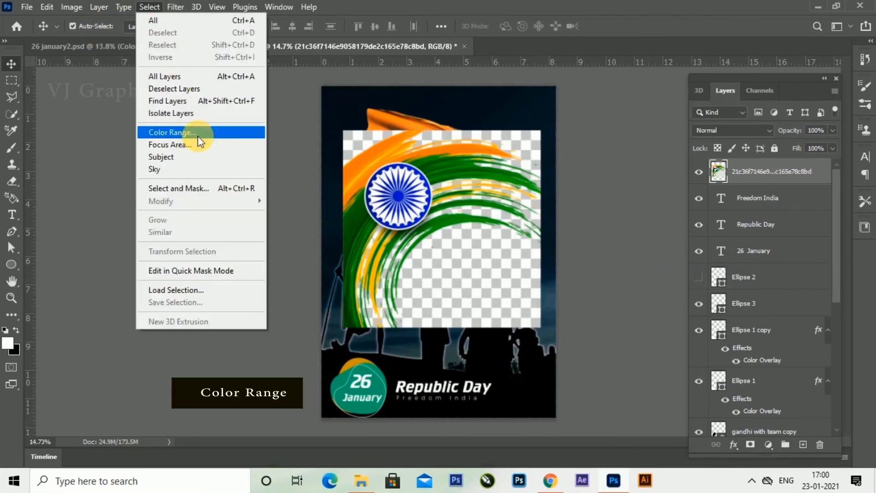
{"action": "left_click", "coordinate": [172, 132]}
{"action": "left_click", "coordinate": [484, 142]}
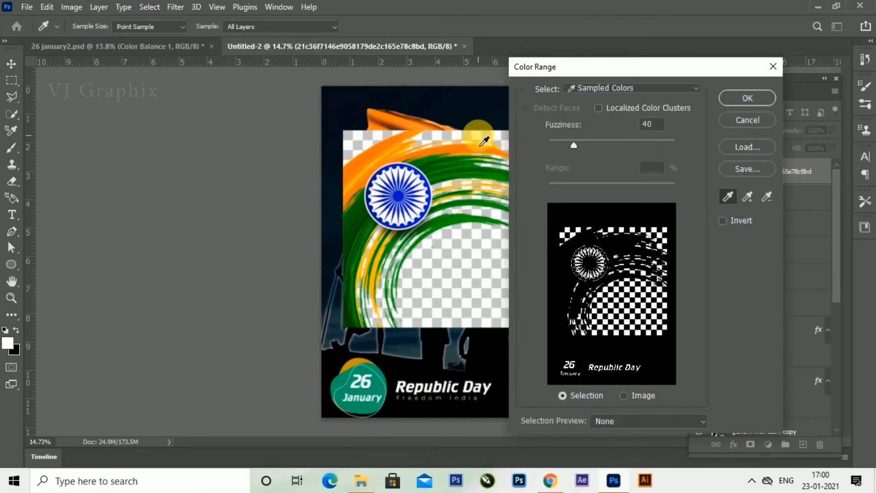
{"action": "left_click", "coordinate": [747, 196]}
{"action": "left_click", "coordinate": [485, 139]}
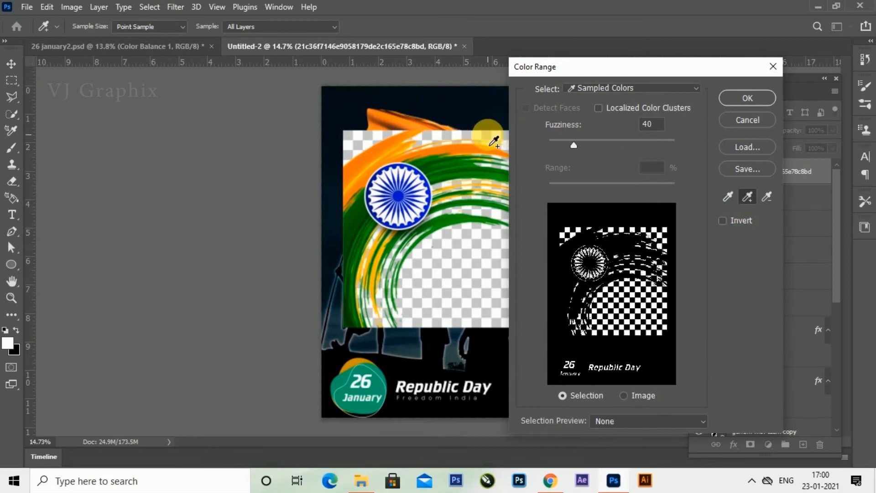
{"action": "left_click", "coordinate": [747, 98]}
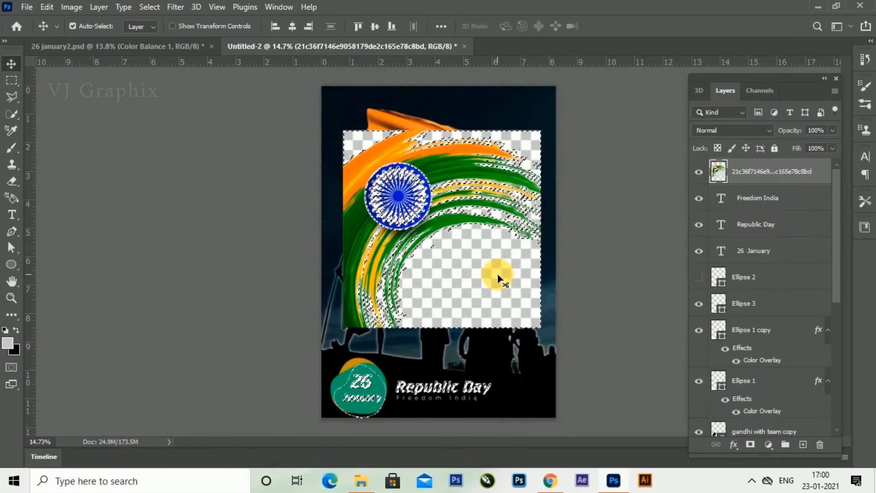
{"action": "key", "text": "Delete"}
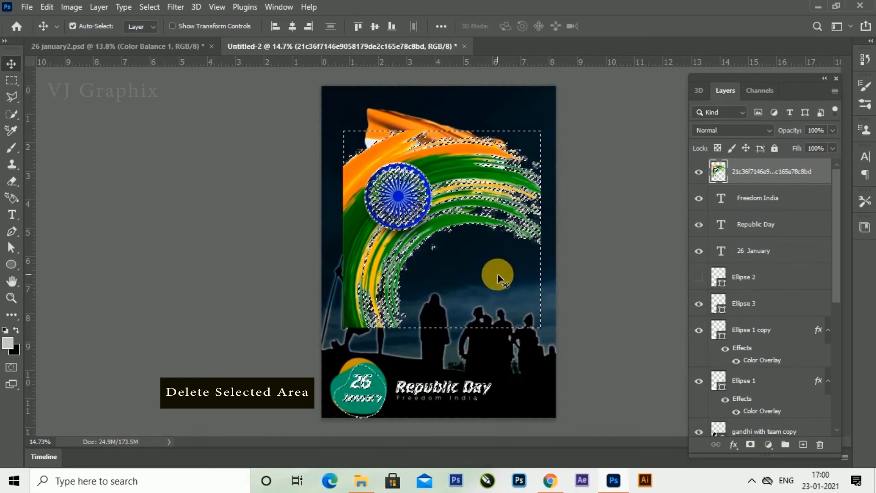
{"action": "key", "text": "ctrl+d"}
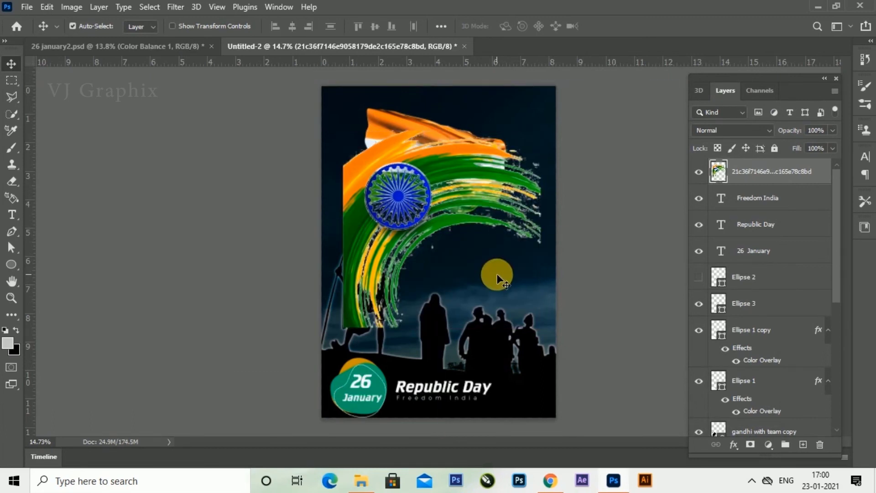
- Scale the tricolour artwork to about 20% and place it over the green 26 January badge
{"action": "key", "text": "ctrl+t"}
{"action": "left_click_drag", "start_coordinate": [535, 325], "coordinate": [351, 386]}
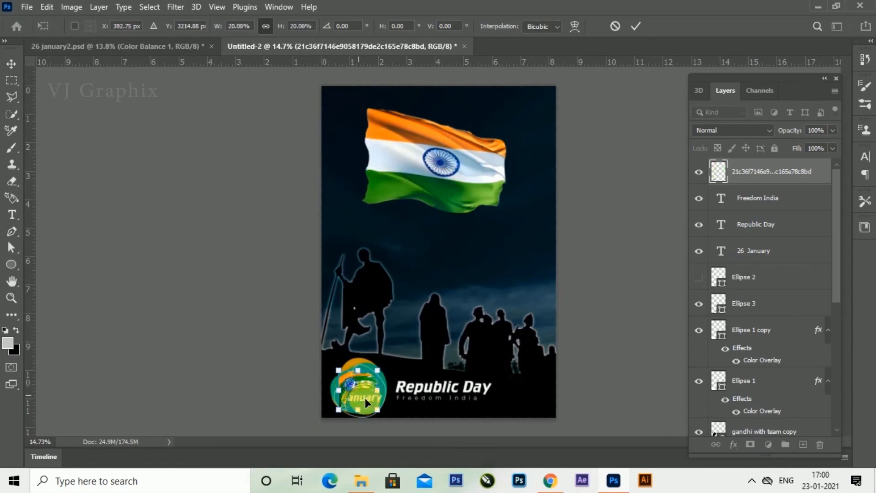
{"action": "left_click", "coordinate": [636, 26]}
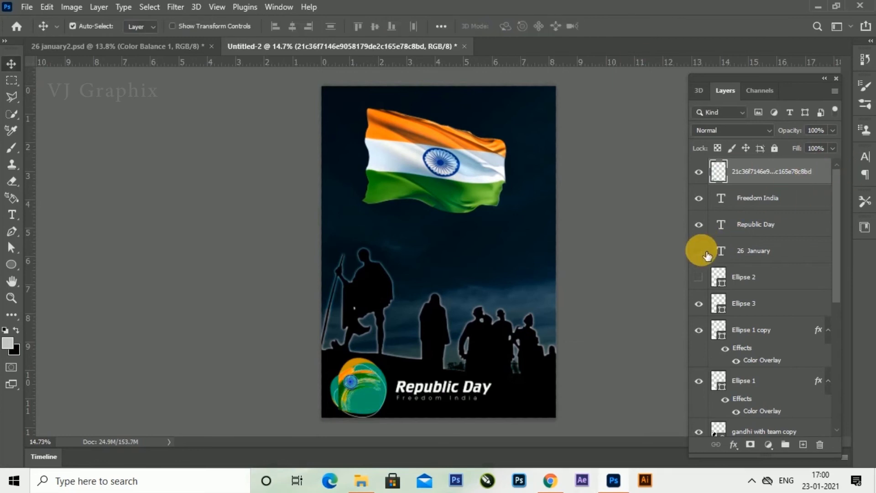
- Try the Color blend mode on the tricolour artwork over the badge
{"action": "scroll", "coordinate": [355, 423], "scroll_direction": "up", "scroll_amount": 3}
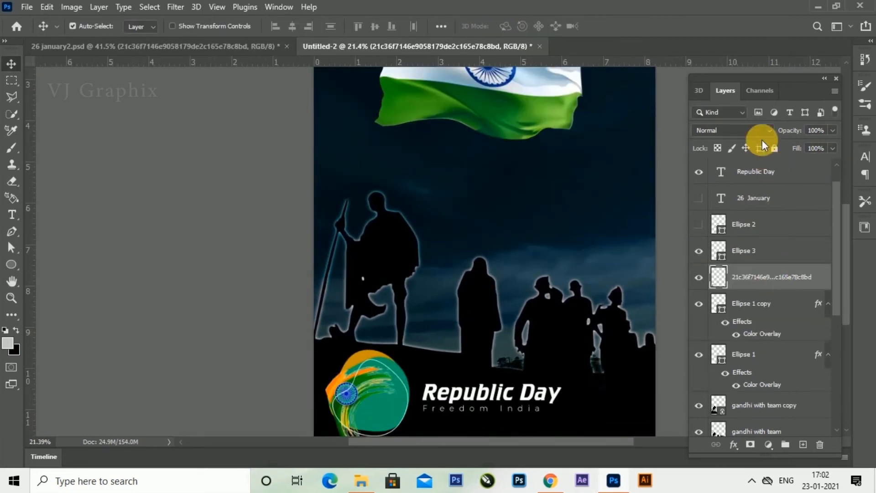
{"action": "left_click", "coordinate": [765, 130]}
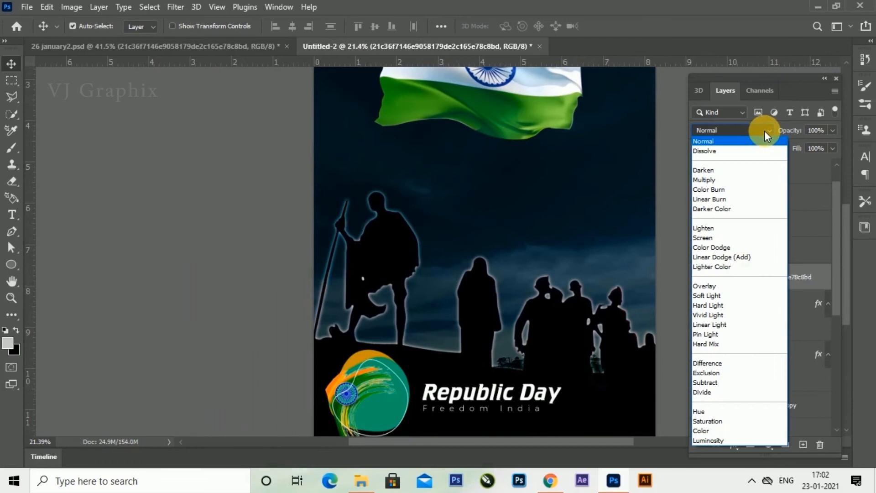
{"action": "left_click", "coordinate": [707, 432]}
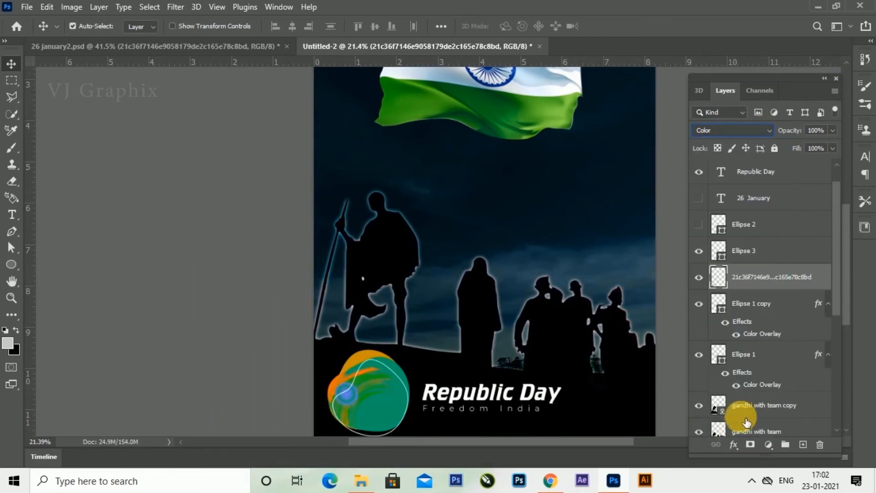
- Reposition the tricolour artwork on the badge and enlarge it to about 106% to fit the green shape
{"action": "left_click_drag", "start_coordinate": [365, 390], "coordinate": [390, 417]}
{"action": "key", "text": "ctrl+t"}
{"action": "left_click_drag", "start_coordinate": [404, 369], "coordinate": [411, 366]}
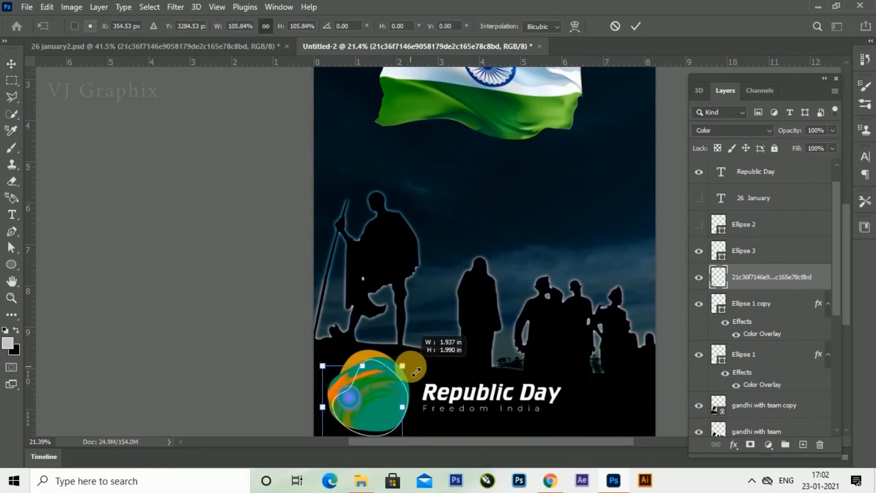
{"action": "left_click", "coordinate": [635, 26]}
- Set the tricolour artwork's opacity to 38% and its blend mode to Dissolve
{"action": "left_click", "coordinate": [830, 131]}
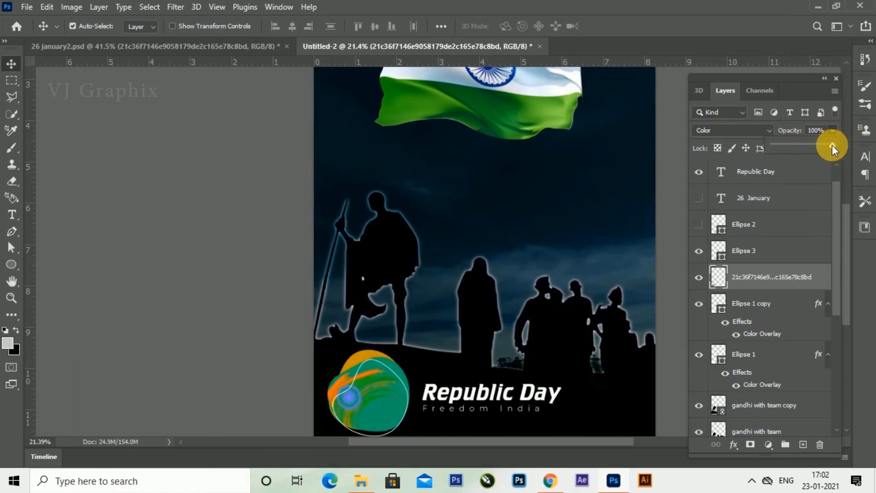
{"action": "left_click_drag", "start_coordinate": [831, 145], "coordinate": [812, 148]}
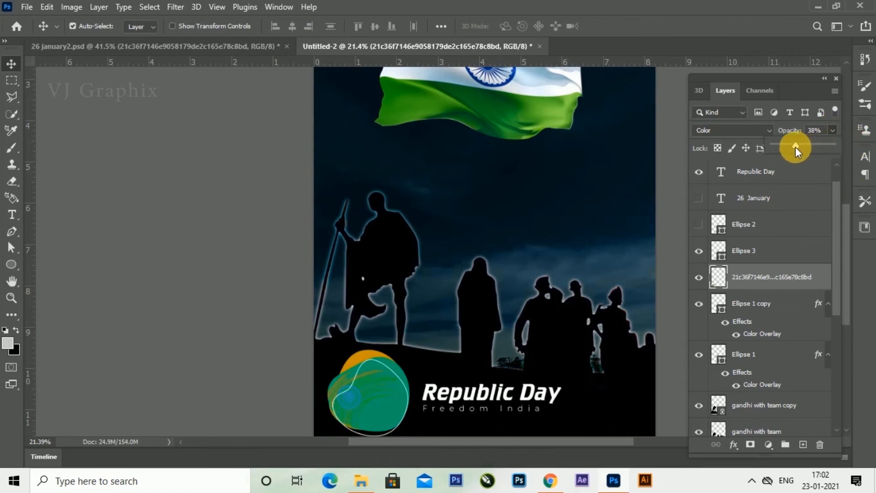
{"action": "left_click", "coordinate": [724, 133]}
{"action": "left_click", "coordinate": [724, 134]}
{"action": "scroll", "coordinate": [724, 133], "scroll_direction": "up", "scroll_amount": 7}
{"action": "scroll", "coordinate": [724, 134], "scroll_direction": "up", "scroll_amount": 2}
{"action": "scroll", "coordinate": [724, 133], "scroll_direction": "up", "scroll_amount": 3}
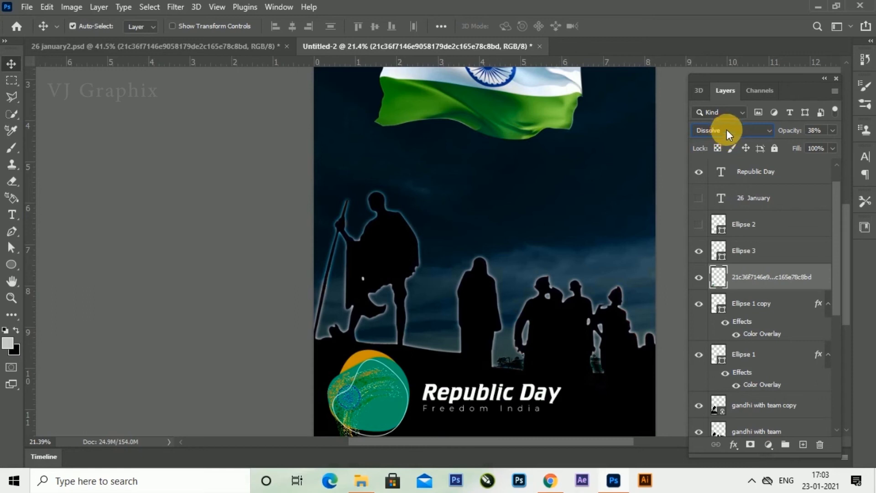
- Show the 26 January text and give it a drop shadow with 31% opacity, 0 px distance, 10% spread and 27 px size
{"action": "left_click", "coordinate": [682, 176]}
{"action": "left_click", "coordinate": [699, 198]}
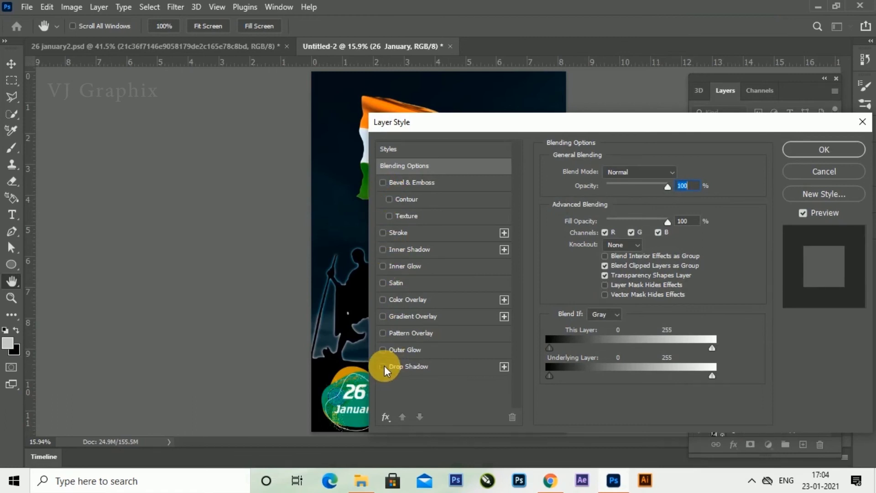
{"action": "left_click", "coordinate": [412, 365]}
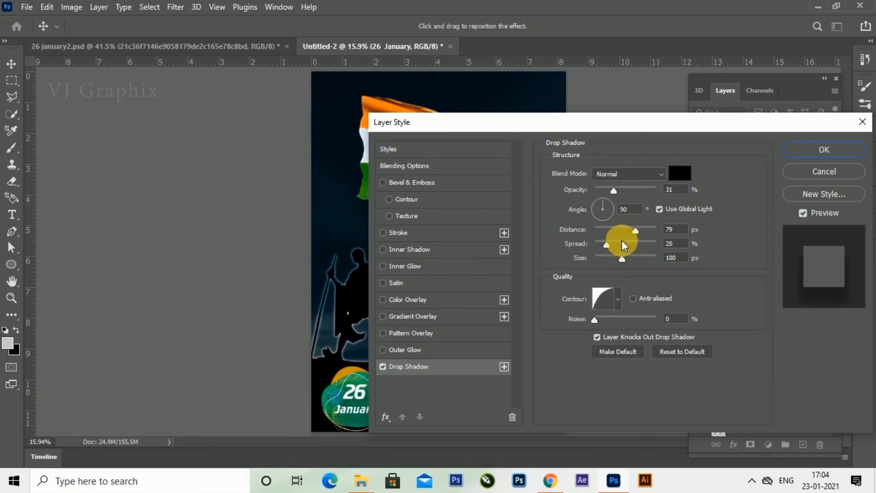
{"action": "mouse_move", "coordinate": [617, 261]}
{"action": "left_mouse_down"}
{"action": "mouse_move", "coordinate": [602, 261]}
{"action": "mouse_move", "coordinate": [605, 245]}
{"action": "mouse_move", "coordinate": [595, 245]}
{"action": "mouse_move", "coordinate": [605, 261]}
{"action": "left_mouse_up"}
{"action": "left_click", "coordinate": [601, 247]}
{"action": "left_click_drag", "start_coordinate": [558, 129], "coordinate": [666, 113]}
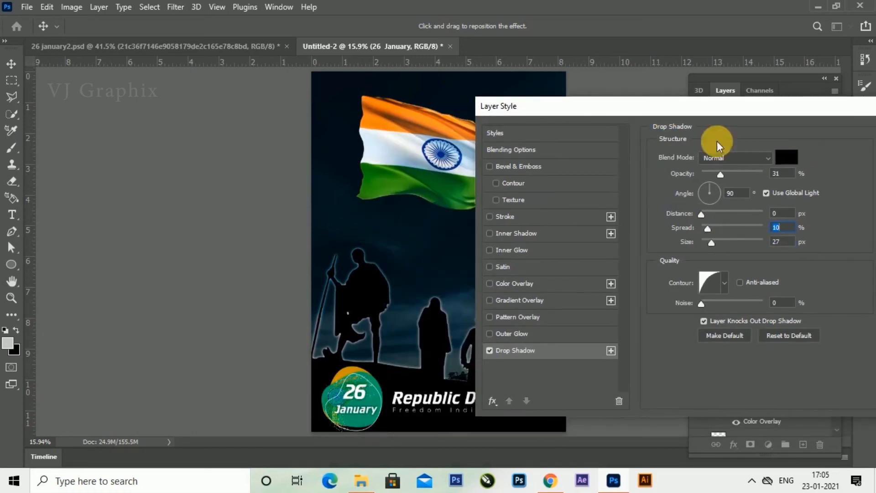
{"action": "left_click_drag", "start_coordinate": [754, 110], "coordinate": [582, 112]}
{"action": "left_click", "coordinate": [770, 140]}
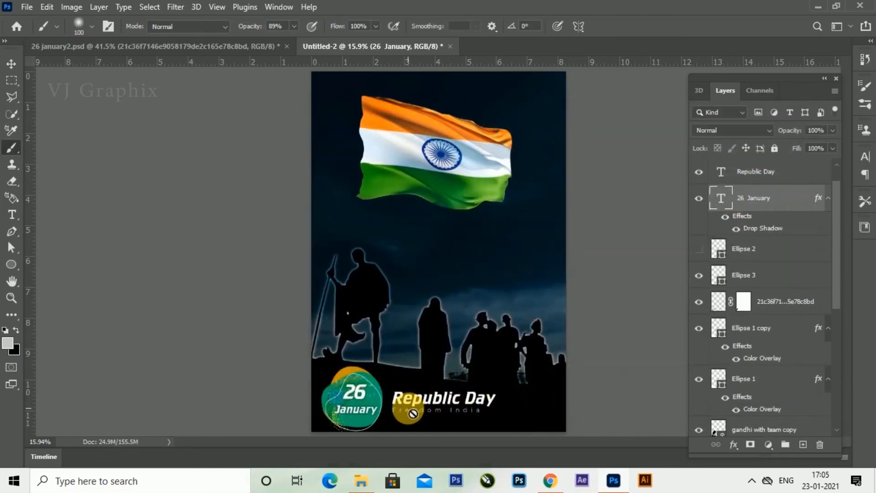
- Place the taj image as a linked file over the poster's silhouettes at 70.70% scale
{"action": "scroll", "coordinate": [390, 412], "scroll_direction": "up", "scroll_amount": 4}
{"action": "scroll", "coordinate": [390, 413], "scroll_direction": "down", "scroll_amount": 5}
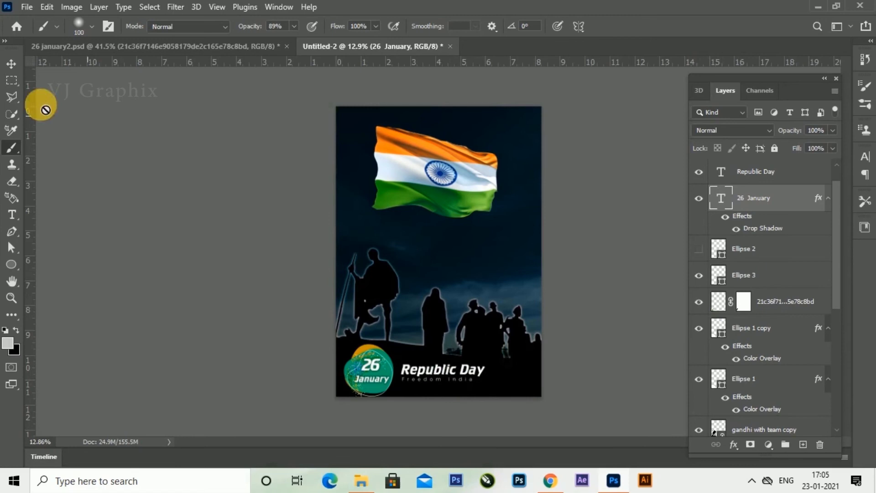
{"action": "left_click", "coordinate": [11, 62]}
{"action": "left_click", "coordinate": [19, 6]}
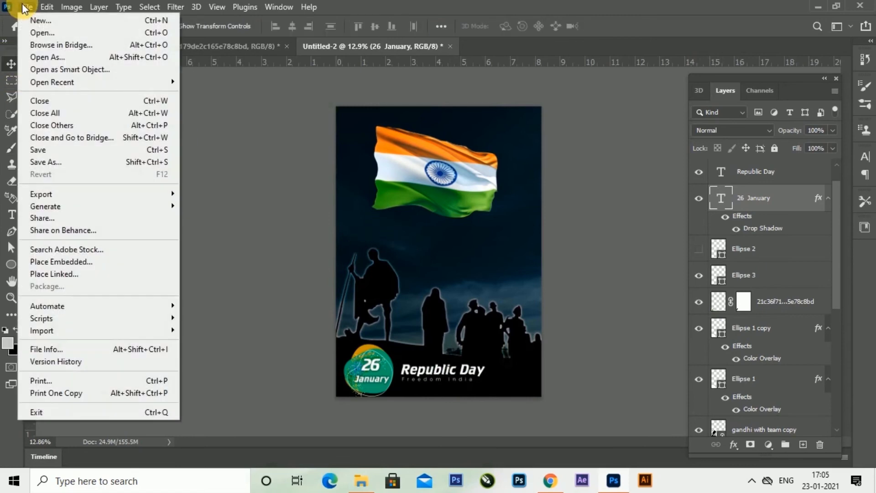
{"action": "left_click", "coordinate": [61, 275]}
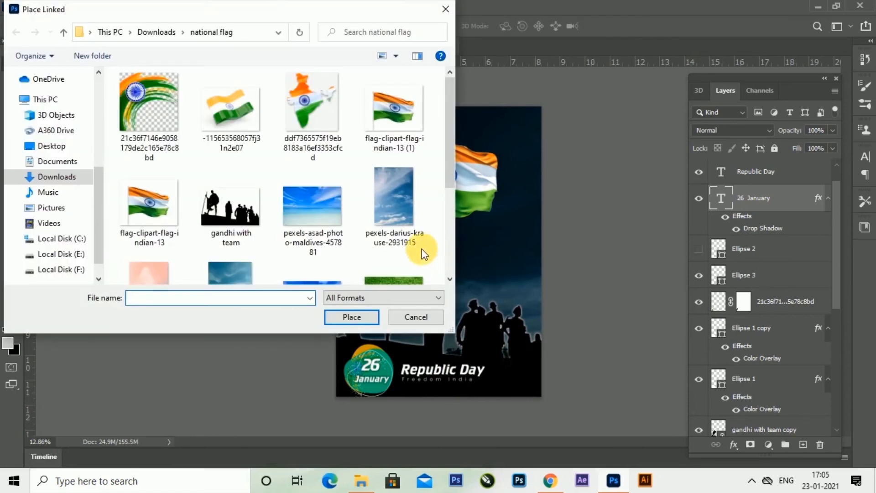
{"action": "left_click_drag", "start_coordinate": [452, 132], "coordinate": [448, 242]}
{"action": "left_click", "coordinate": [387, 236]}
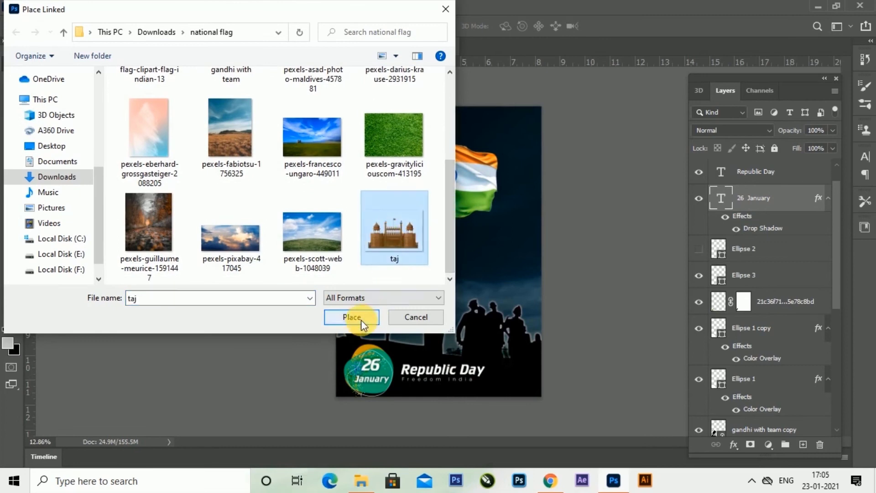
{"action": "left_click", "coordinate": [360, 319]}
{"action": "left_click_drag", "start_coordinate": [472, 276], "coordinate": [519, 309]}
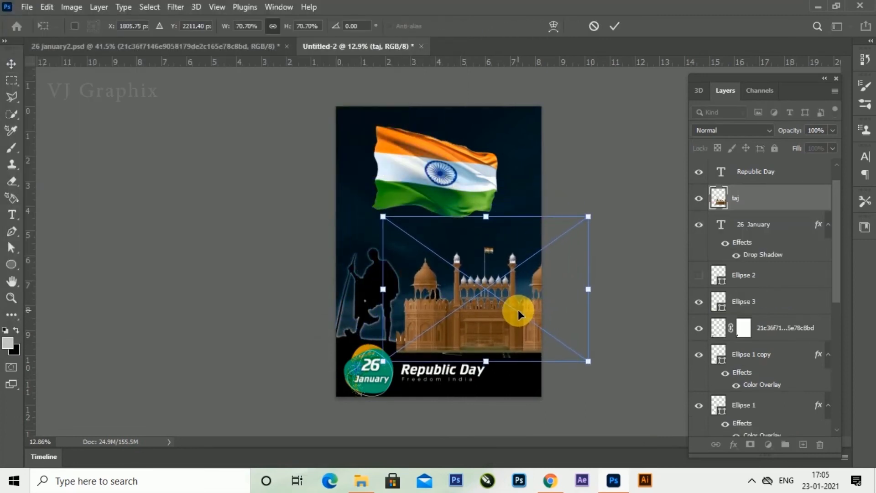
{"action": "left_click", "coordinate": [614, 26]}
- Move the taj layer down the layer stack to directly below the gandhi with team layer
{"action": "left_click_drag", "start_coordinate": [783, 199], "coordinate": [807, 348]}
{"action": "left_click_drag", "start_coordinate": [835, 279], "coordinate": [833, 321]}
{"action": "left_click_drag", "start_coordinate": [774, 223], "coordinate": [771, 383]}
{"action": "left_click_drag", "start_coordinate": [838, 342], "coordinate": [838, 349]}
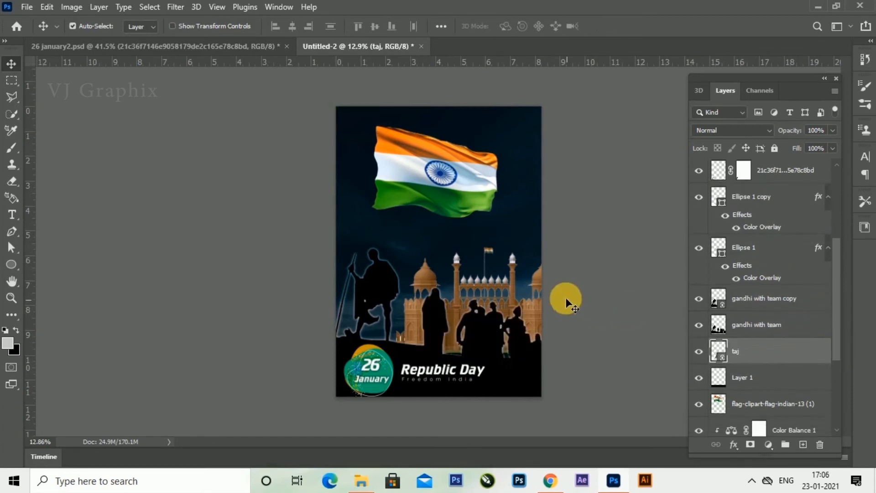
- Shift the fort image about 1.09 in to the right and 0.16 in down behind the silhouettes
{"action": "key", "text": "ctrl+t"}
{"action": "left_click_drag", "start_coordinate": [537, 299], "coordinate": [564, 302]}
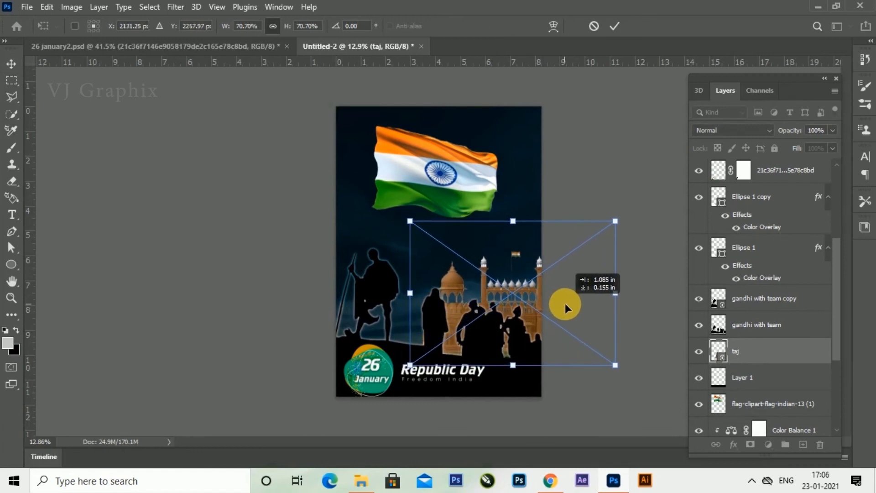
{"action": "left_click", "coordinate": [614, 26]}
- Clip a Curves adjustment to the taj layer and shape a custom curve that lowers the bright tones and lifts the dark ones
{"action": "scroll", "coordinate": [808, 303], "scroll_direction": "down", "scroll_amount": 1}
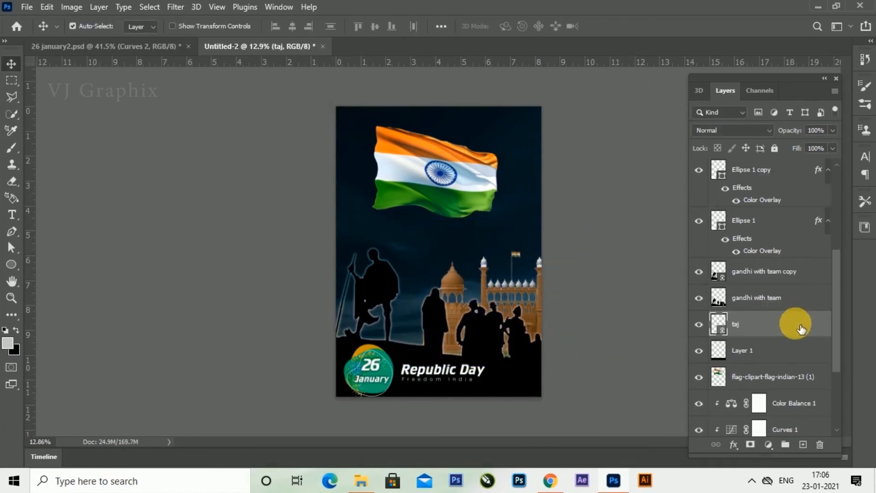
{"action": "left_click", "coordinate": [768, 444]}
{"action": "left_click", "coordinate": [786, 283]}
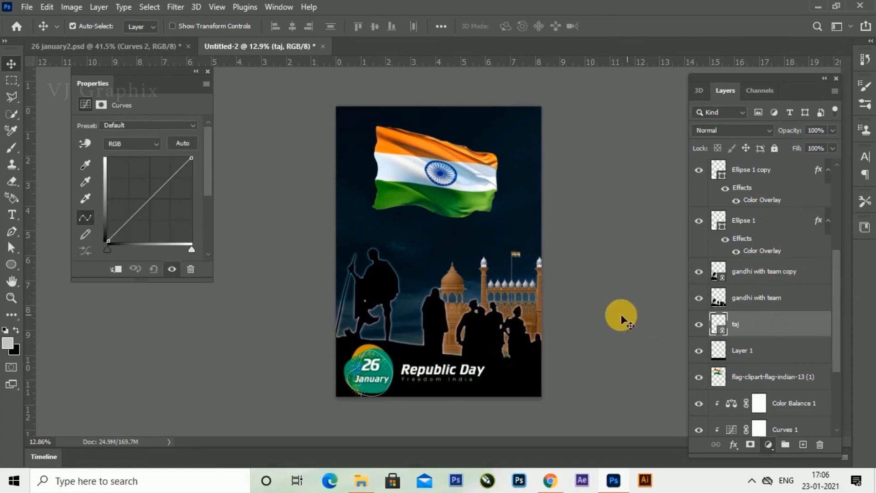
{"action": "left_click_drag", "start_coordinate": [163, 184], "coordinate": [174, 196]}
{"action": "left_click", "coordinate": [121, 271]}
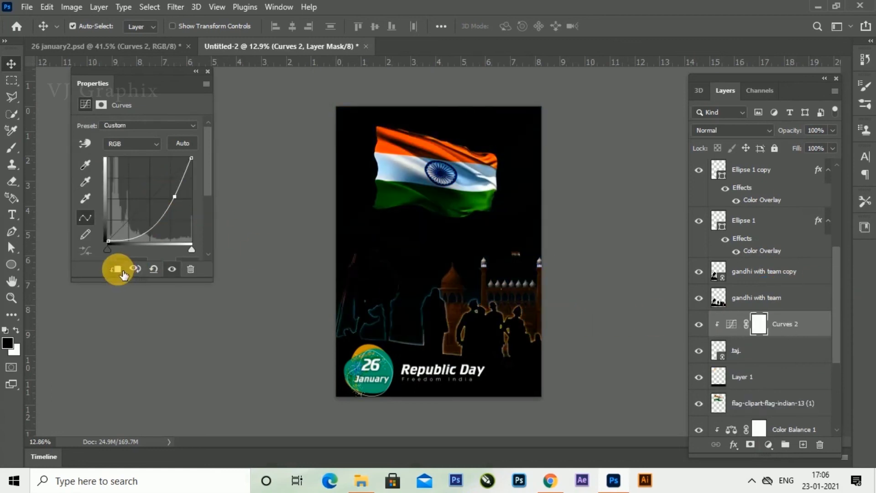
{"action": "left_click_drag", "start_coordinate": [160, 233], "coordinate": [135, 205]}
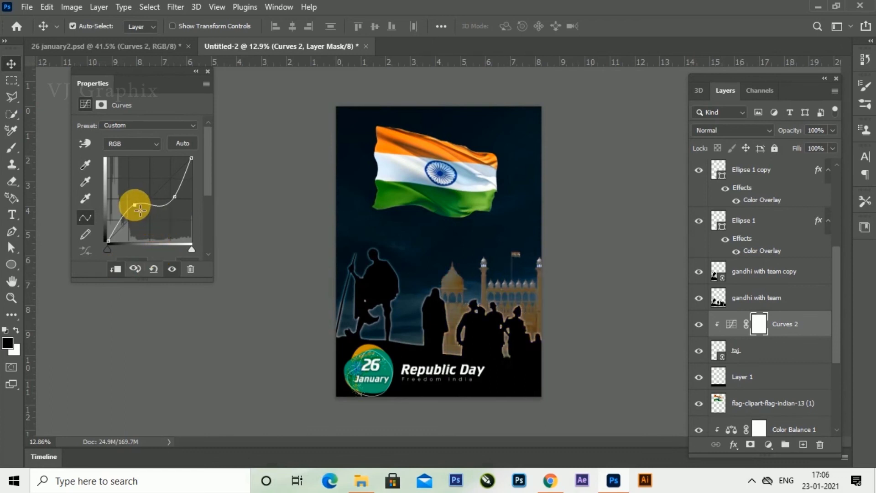
{"action": "left_click", "coordinate": [175, 197]}
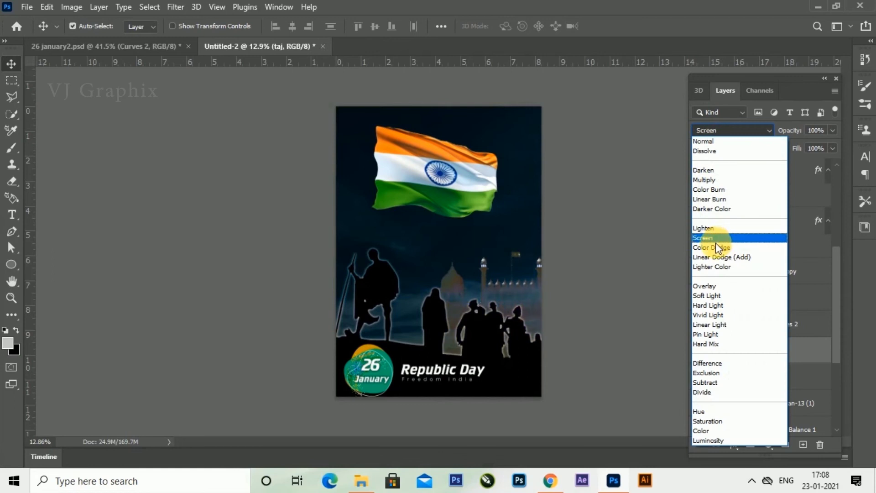
- Blend the taj layer with Color Dodge at 77% opacity and shift the fort farther right
{"action": "left_click", "coordinate": [714, 246]}
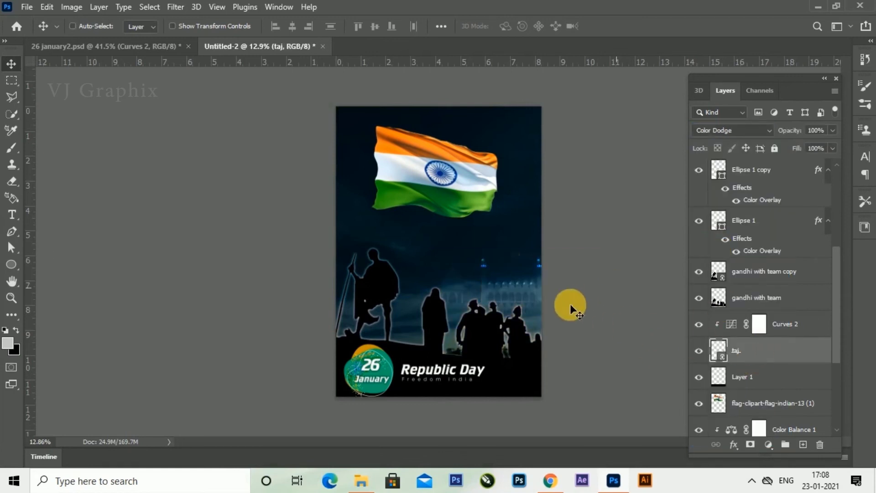
{"action": "key", "text": "ctrl+t"}
{"action": "mouse_move", "coordinate": [570, 304]}
{"action": "left_mouse_down"}
{"action": "mouse_move", "coordinate": [598, 305]}
{"action": "mouse_move", "coordinate": [585, 303]}
{"action": "left_mouse_up"}
{"action": "left_click", "coordinate": [614, 26]}
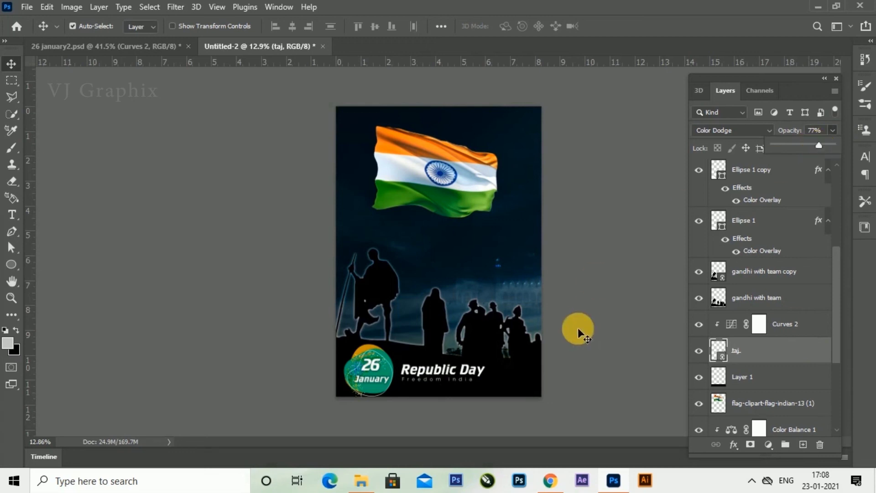
- Add a new layer directly above the flag layer and draw a circular selection around the Gandhi silhouette's upper body
{"action": "left_click_drag", "start_coordinate": [837, 348], "coordinate": [838, 386]}
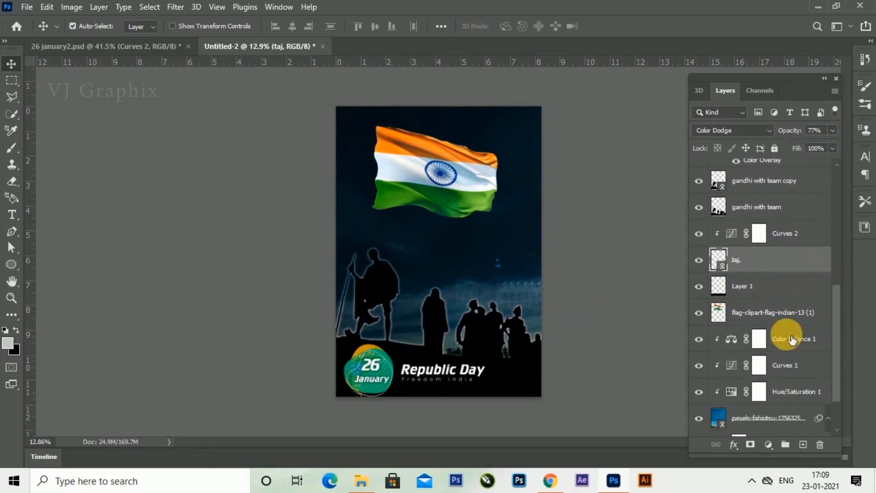
{"action": "left_click", "coordinate": [770, 320]}
{"action": "left_click", "coordinate": [803, 451]}
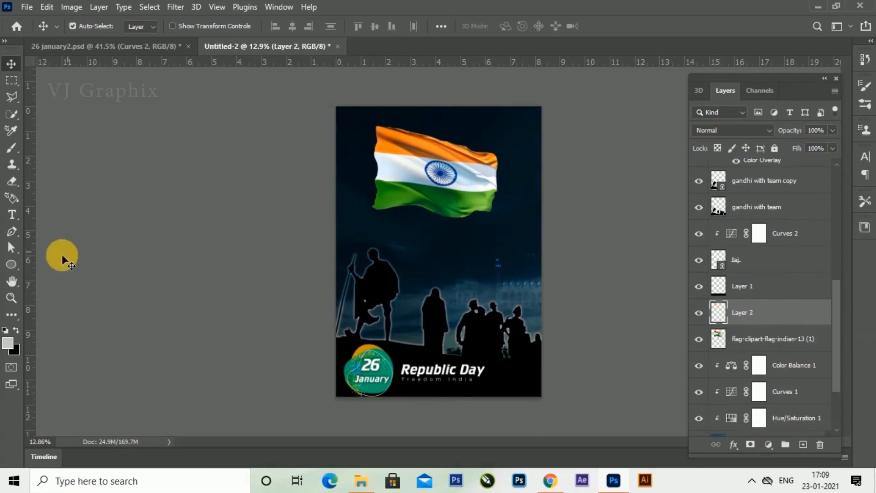
{"action": "left_click", "coordinate": [11, 264]}
{"action": "left_click", "coordinate": [12, 81]}
{"action": "right_click", "coordinate": [12, 82]}
{"action": "left_click", "coordinate": [91, 93]}
{"action": "left_click_drag", "start_coordinate": [393, 254], "coordinate": [436, 307]}
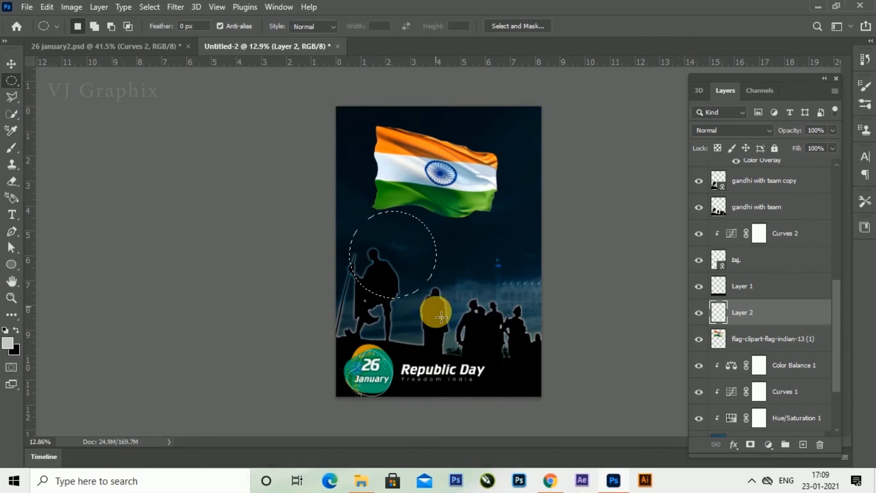
- Set the background colour to ffffff and fill the circular selection with it
{"action": "left_click", "coordinate": [15, 351]}
{"action": "type", "text": "ffffff"}
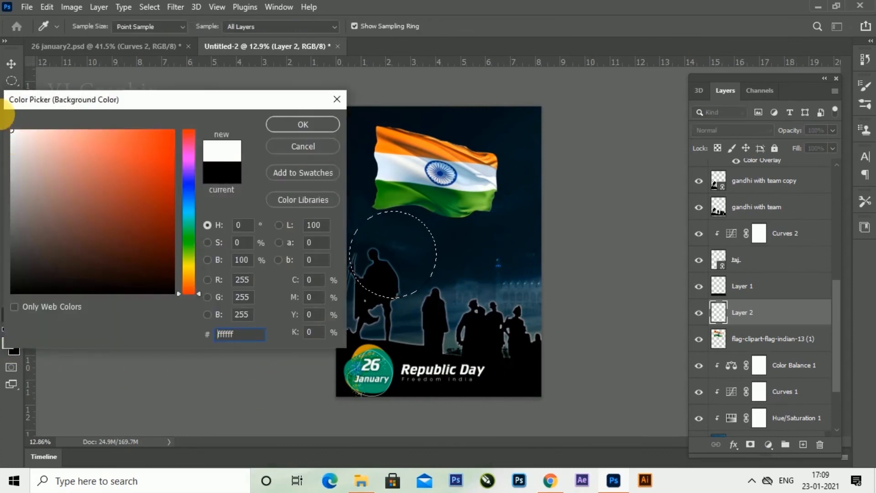
{"action": "left_click", "coordinate": [308, 123]}
{"action": "key", "text": "ctrl+BackSpace"}
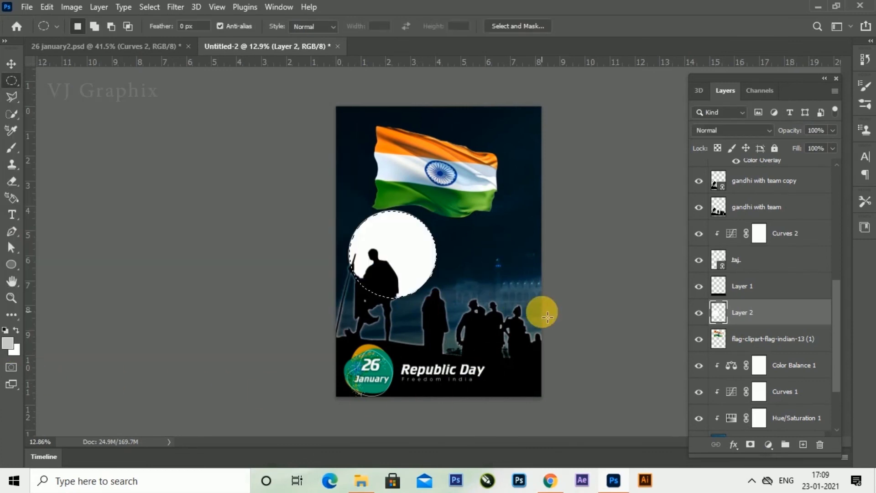
- Move the white circle down behind the Gandhi silhouette and enlarge it to about 132%
{"action": "left_click", "coordinate": [11, 64]}
{"action": "left_click_drag", "start_coordinate": [411, 247], "coordinate": [394, 305]}
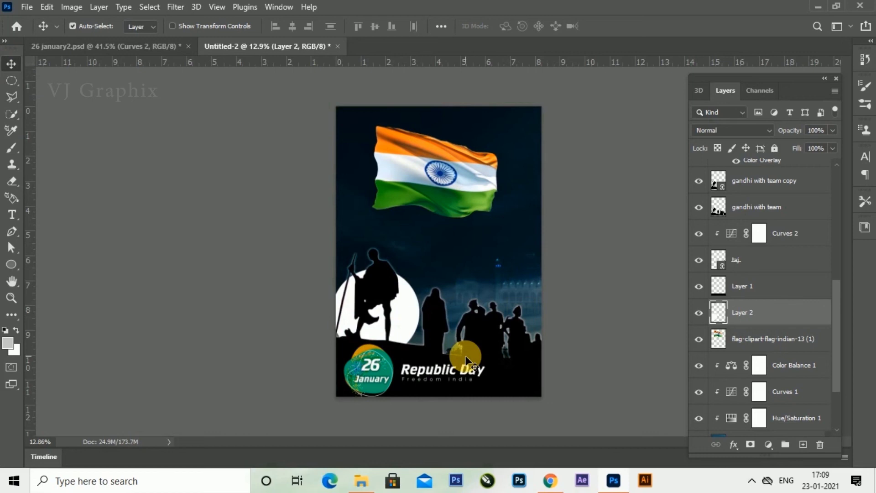
{"action": "key", "text": "ctrl+t"}
{"action": "left_click_drag", "start_coordinate": [416, 354], "coordinate": [445, 374]}
{"action": "left_click_drag", "start_coordinate": [415, 327], "coordinate": [408, 319]}
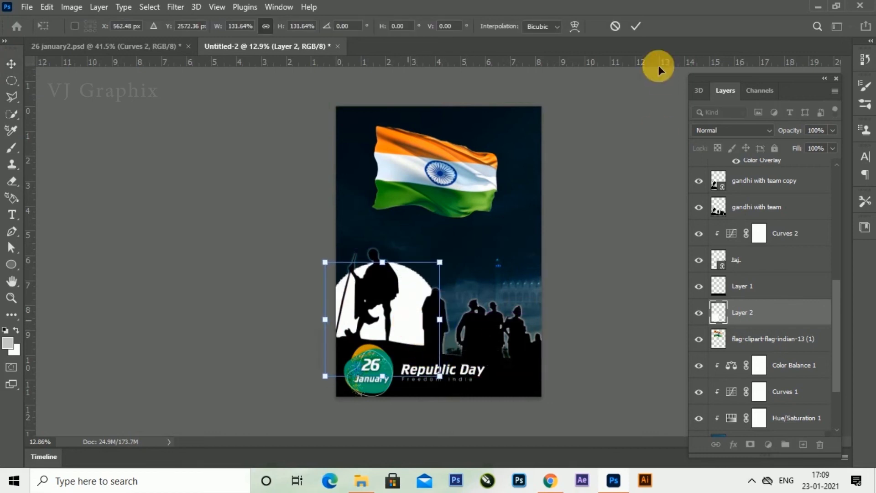
{"action": "left_click", "coordinate": [637, 26]}
- Set the circle layer's blend mode to Overlay and clip a Hue/Saturation adjustment to it
{"action": "left_click", "coordinate": [766, 130]}
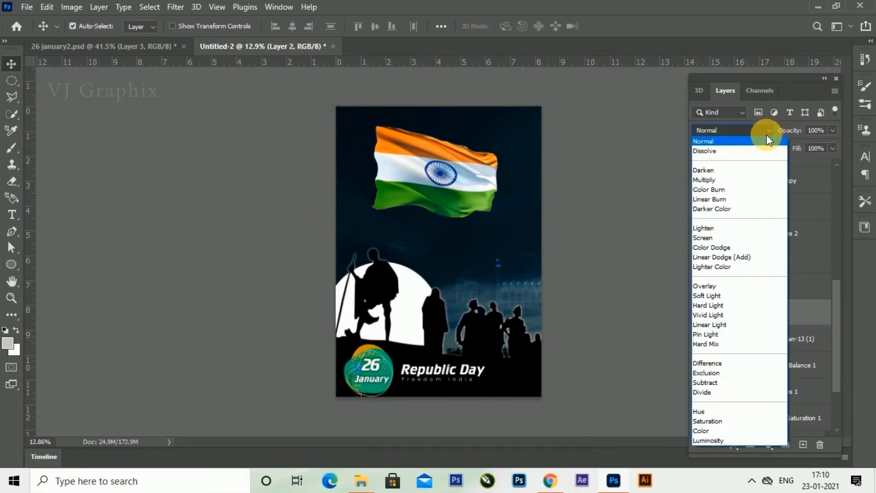
{"action": "left_click", "coordinate": [713, 286]}
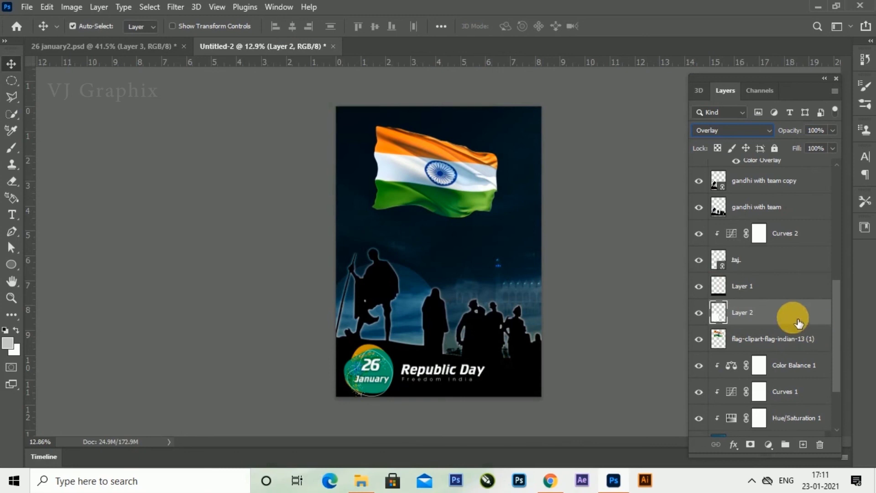
{"action": "left_click", "coordinate": [769, 446]}
{"action": "left_click", "coordinate": [782, 323]}
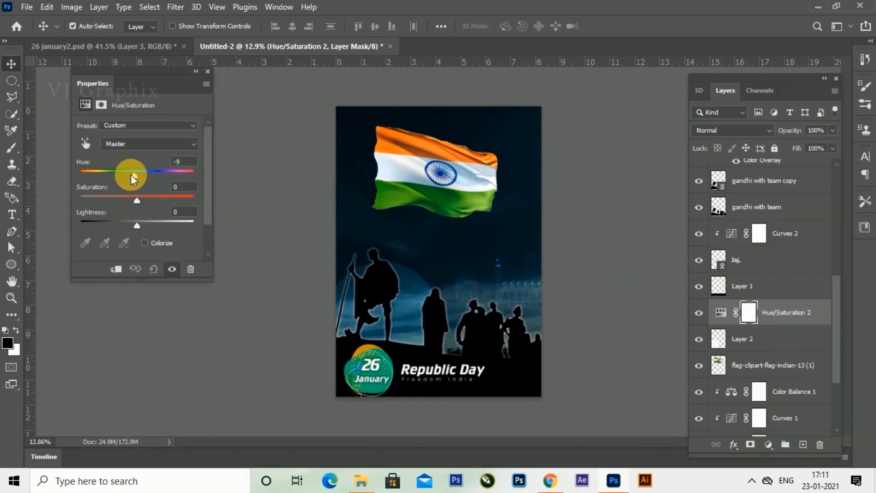
{"action": "left_click_drag", "start_coordinate": [131, 173], "coordinate": [123, 174]}
{"action": "left_click", "coordinate": [117, 268]}
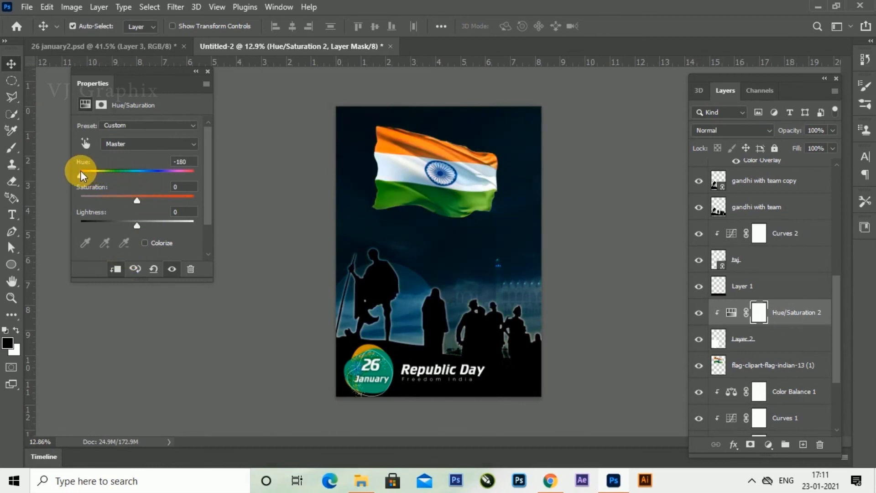
- Strongly reduce the circle's saturation, set its lightness to -10 and shift its hue to a negative value
{"action": "left_click_drag", "start_coordinate": [84, 197], "coordinate": [83, 197]}
{"action": "left_click_drag", "start_coordinate": [136, 224], "coordinate": [121, 223]}
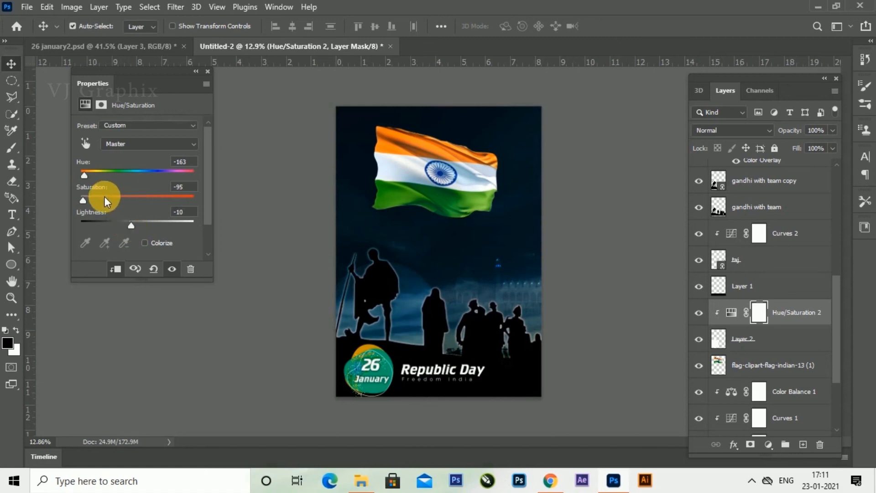
{"action": "left_click_drag", "start_coordinate": [94, 202], "coordinate": [100, 204]}
{"action": "left_click_drag", "start_coordinate": [84, 174], "coordinate": [97, 176]}
{"action": "left_click", "coordinate": [208, 71]}
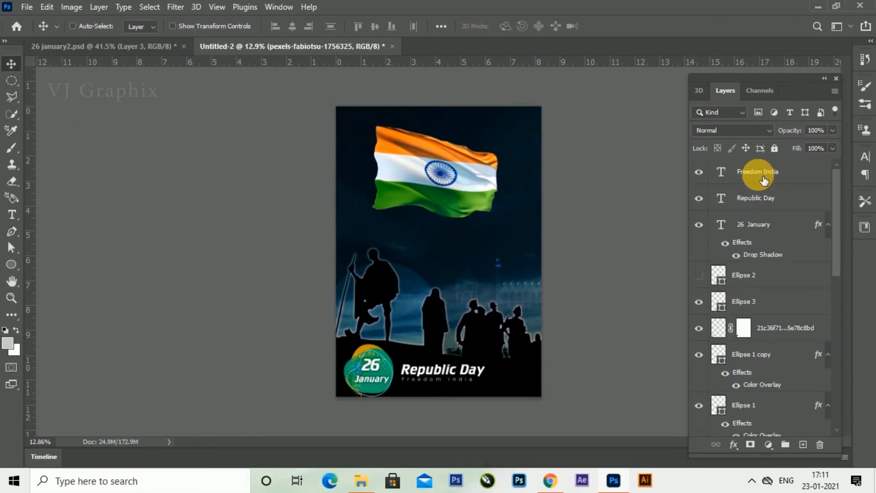
- Group all layers from the sky photo up to the Freedom India text and flatten the image
{"action": "left_click", "coordinate": [761, 176], "text": "shift"}
{"action": "key", "text": "ctrl+g"}
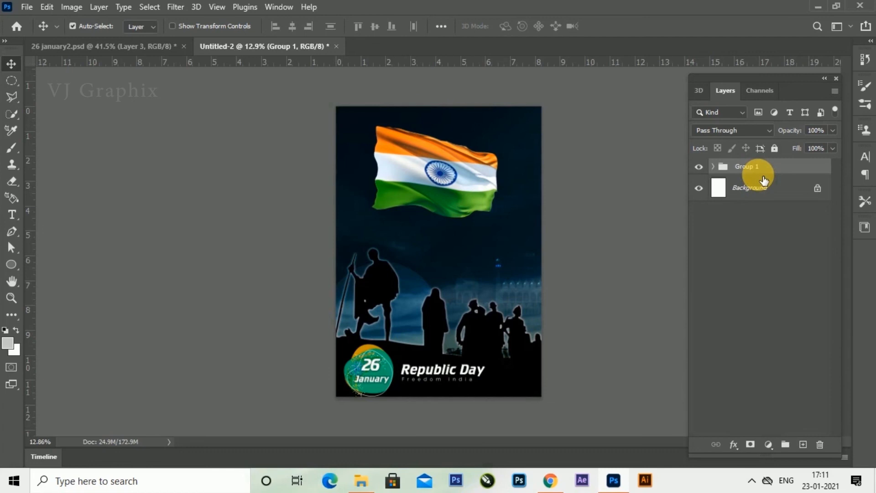
{"action": "left_click", "coordinate": [97, 7]}
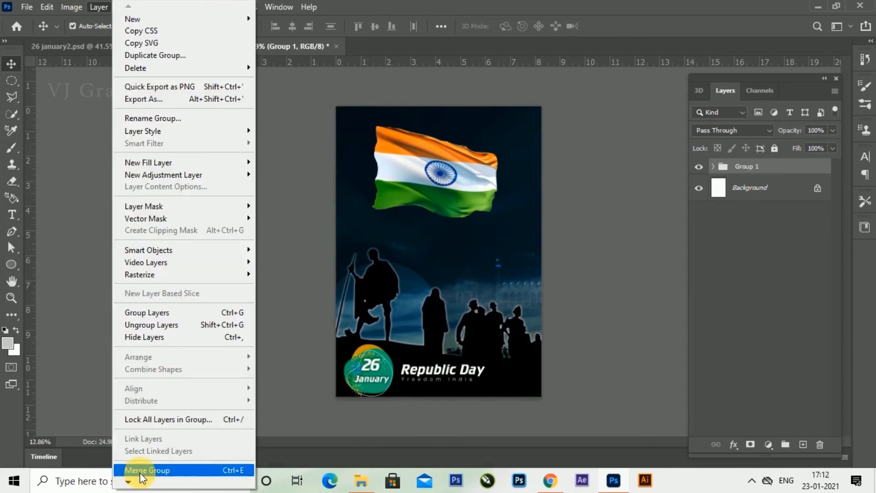
{"action": "mouse_move", "coordinate": [129, 481]}
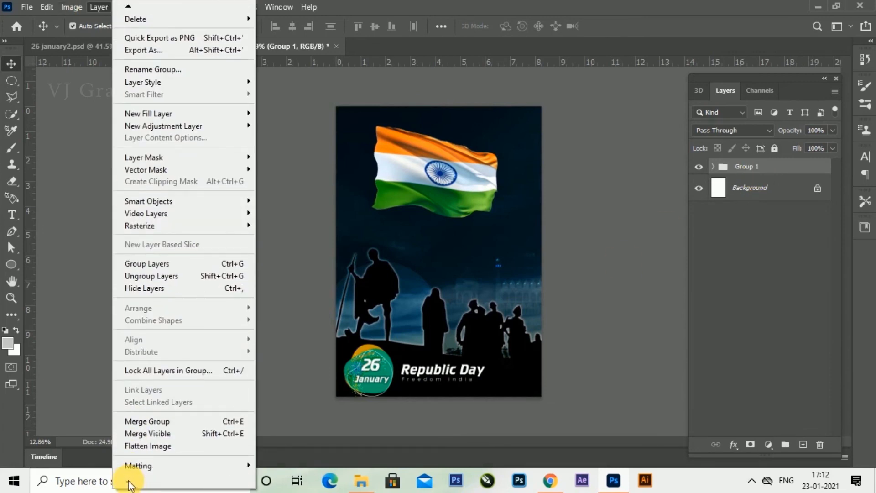
{"action": "left_click", "coordinate": [144, 449]}
{"action": "left_click", "coordinate": [387, 186]}
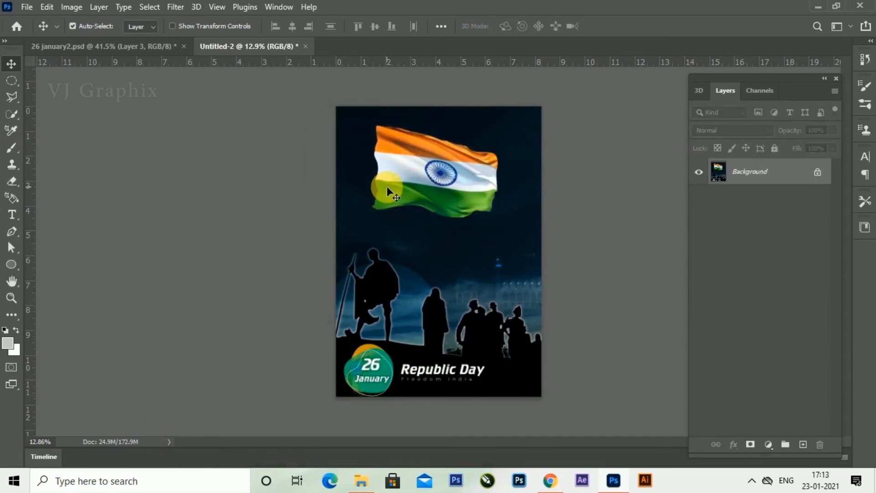
- Unlock the flattened poster background layer and scale it proportionally to about 93.5%
{"action": "left_click", "coordinate": [817, 172]}
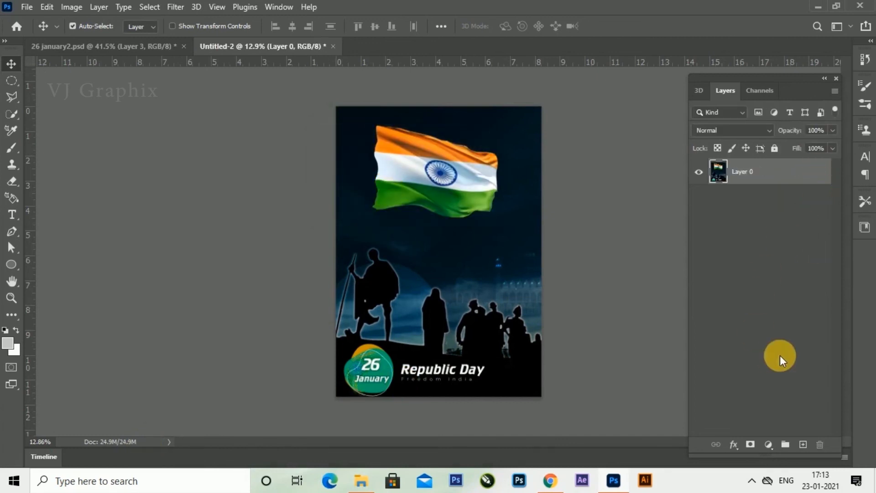
{"action": "key", "text": "ctrl+t"}
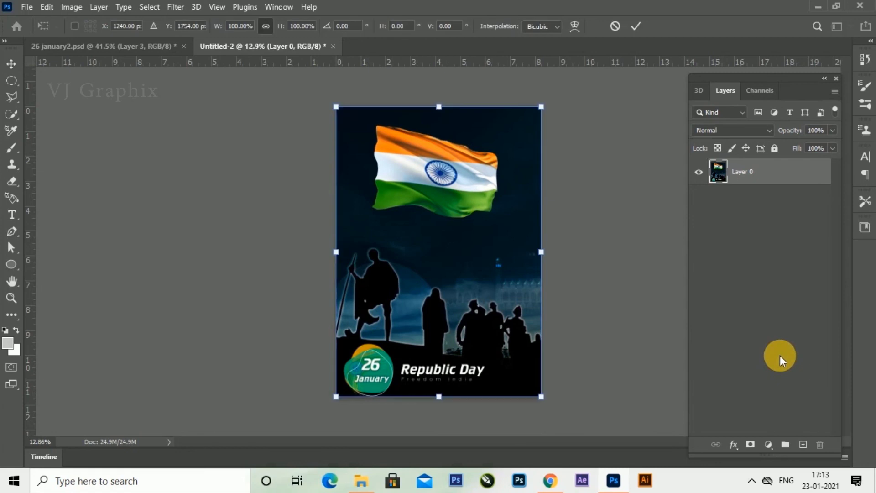
{"action": "left_click_drag", "start_coordinate": [542, 400], "coordinate": [529, 385]}
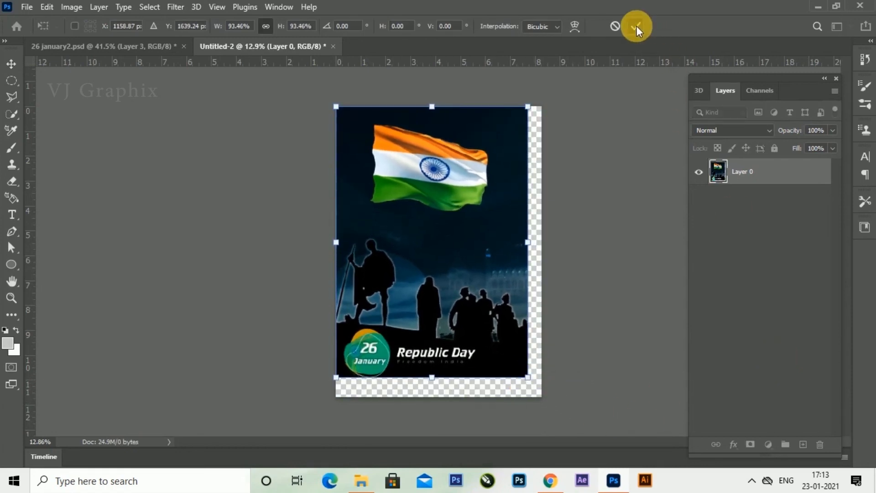
{"action": "left_click", "coordinate": [636, 26]}
- Add a new layer beneath the poster artwork and fill it with a green sampled from the flag
{"action": "left_click", "coordinate": [802, 443]}
{"action": "left_click_drag", "start_coordinate": [755, 170], "coordinate": [756, 215]}
{"action": "left_click", "coordinate": [721, 171]}
{"action": "left_click", "coordinate": [762, 201]}
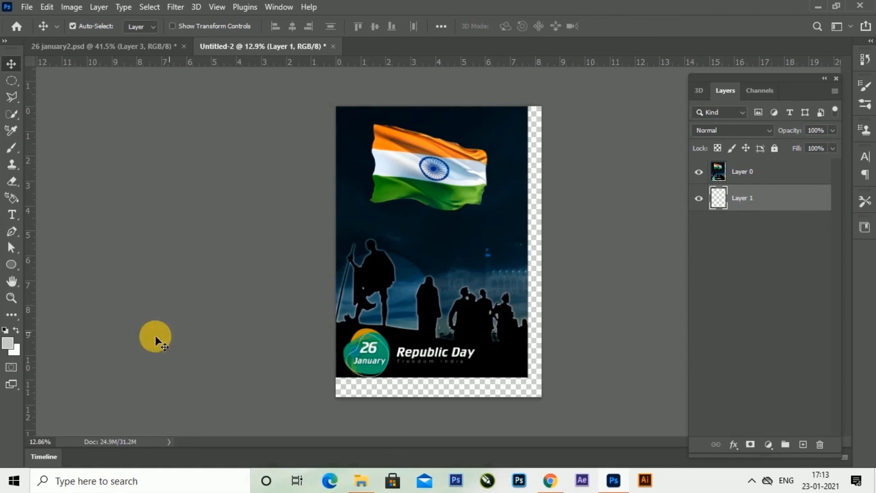
{"action": "left_click", "coordinate": [16, 348]}
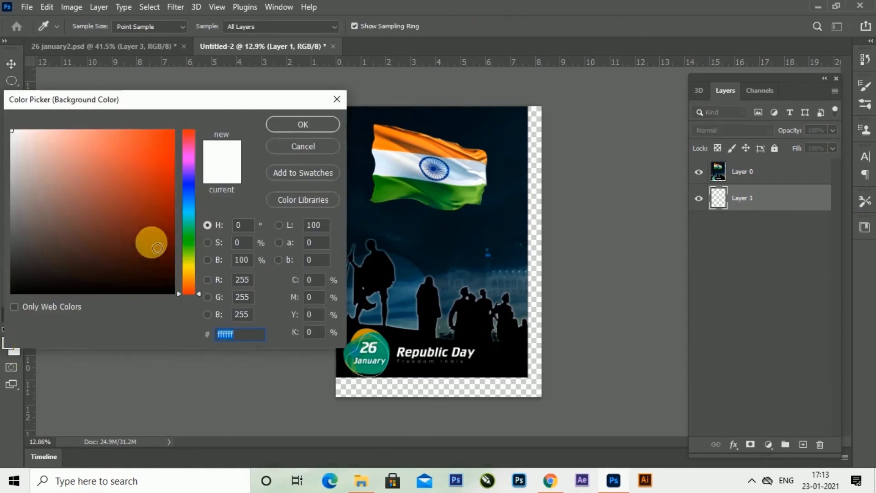
{"action": "left_click", "coordinate": [451, 194]}
{"action": "left_click", "coordinate": [303, 126]}
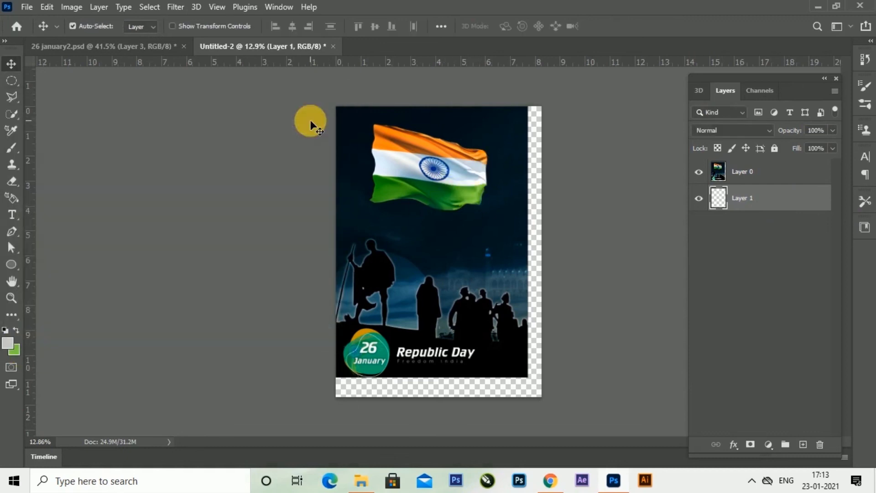
{"action": "key", "text": "ctrl+BackSpace"}
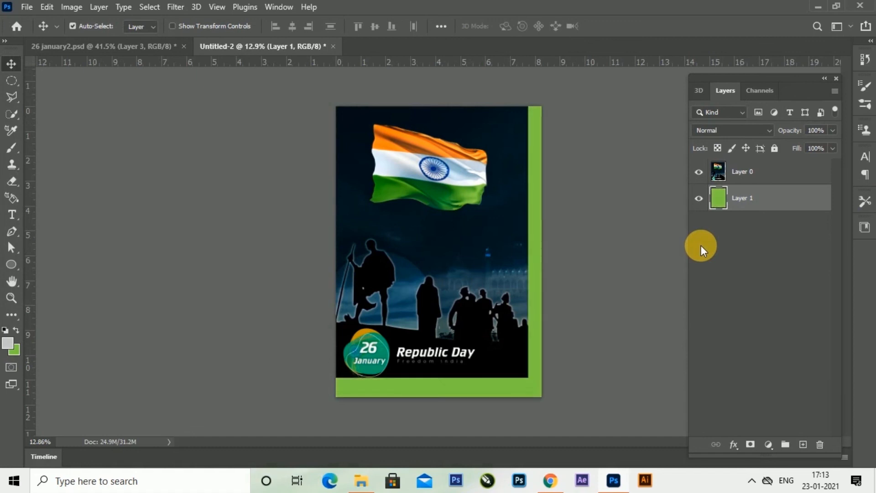
- Fill a full-height rectangular strip along the canvas's right edge on the green layer with orange sampled from the flag, leaving nothing selected
{"action": "left_click", "coordinate": [18, 82]}
{"action": "left_click", "coordinate": [73, 78]}
{"action": "left_click_drag", "start_coordinate": [519, 101], "coordinate": [568, 409]}
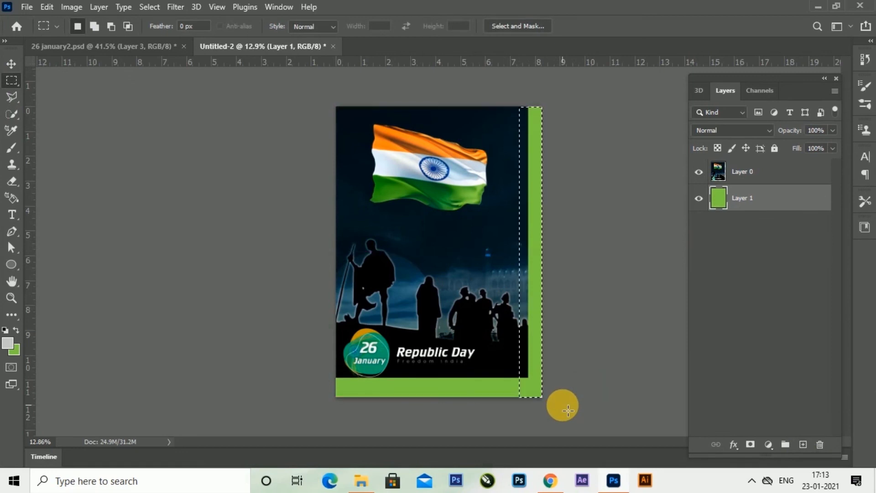
{"action": "left_click", "coordinate": [14, 349]}
{"action": "left_click", "coordinate": [421, 149]}
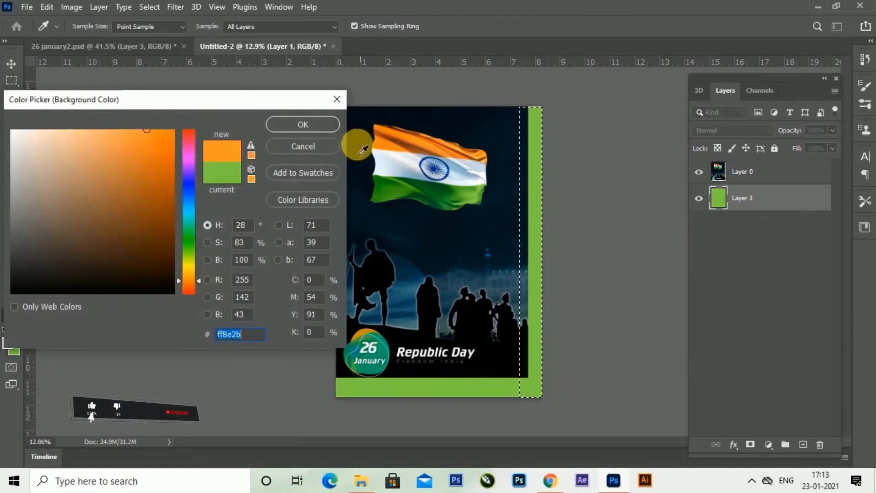
{"action": "left_click", "coordinate": [310, 124]}
{"action": "key", "text": "ctrl+BackSpace"}
{"action": "key", "text": "ctrl+d"}
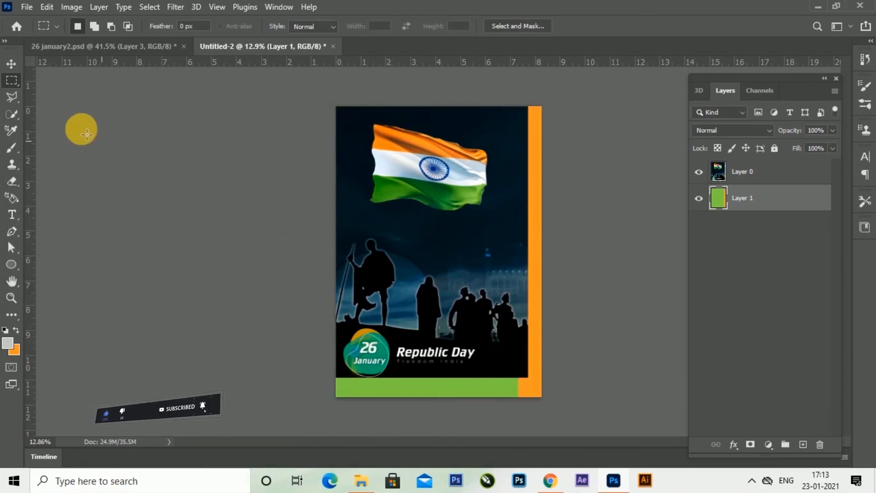
- Center the poster artwork horizontally and vertically on the green and orange border layer
{"action": "left_click", "coordinate": [12, 64]}
{"action": "left_click", "coordinate": [749, 174], "text": "shift"}
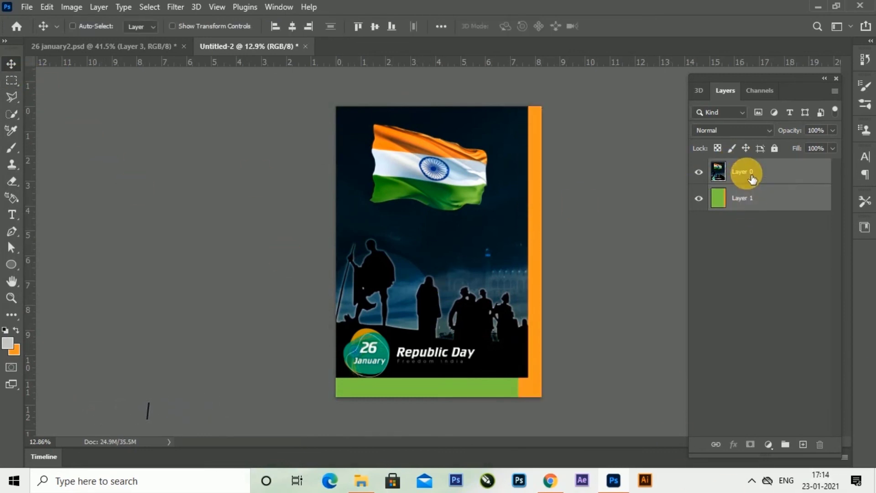
{"action": "left_click", "coordinate": [293, 28]}
{"action": "left_click", "coordinate": [373, 26]}
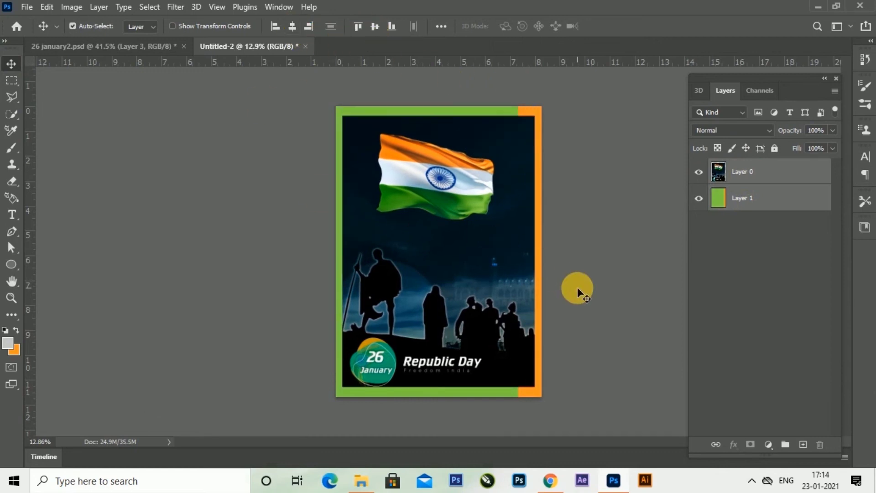
- Add a Hue/Saturation adjustment above the border layer with hue -13, saturation +43 and lightness -25
{"action": "left_click", "coordinate": [766, 197]}
{"action": "left_click", "coordinate": [768, 444]}
{"action": "left_click", "coordinate": [792, 322]}
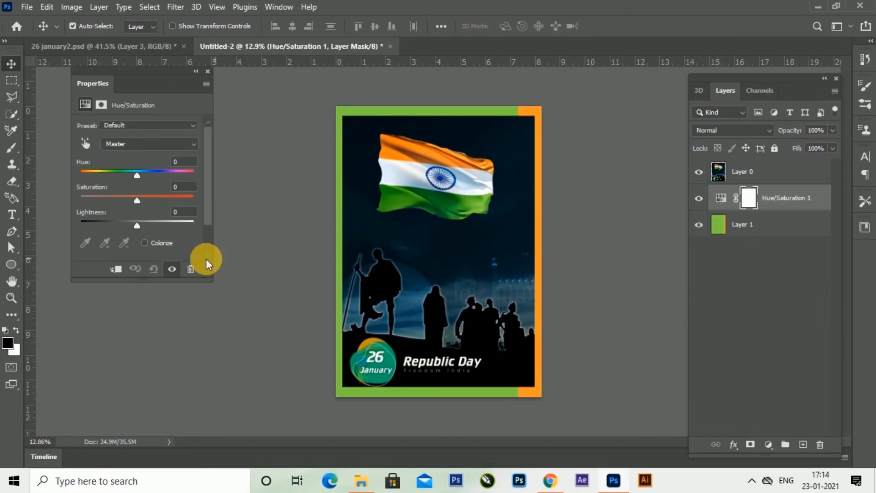
{"action": "mouse_move", "coordinate": [139, 171]}
{"action": "left_mouse_down"}
{"action": "mouse_move", "coordinate": [106, 168]}
{"action": "mouse_move", "coordinate": [130, 170]}
{"action": "left_mouse_up"}
{"action": "left_click_drag", "start_coordinate": [140, 200], "coordinate": [123, 227]}
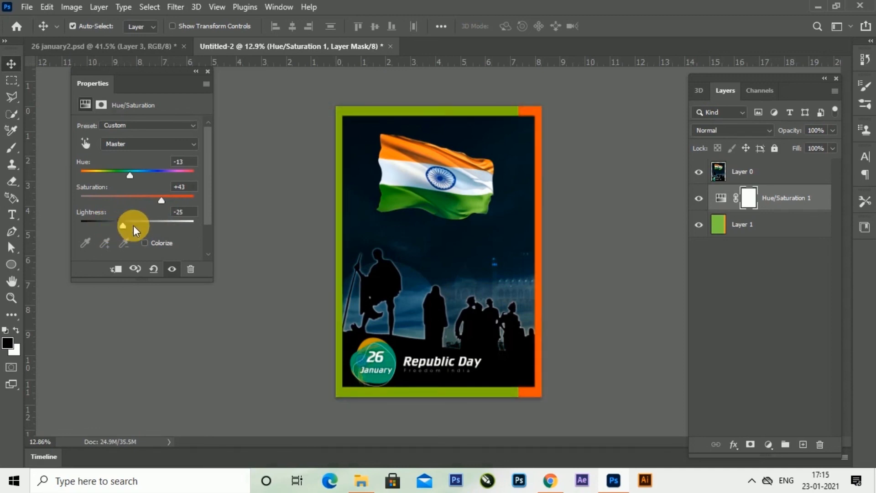
{"action": "left_click", "coordinate": [208, 72]}
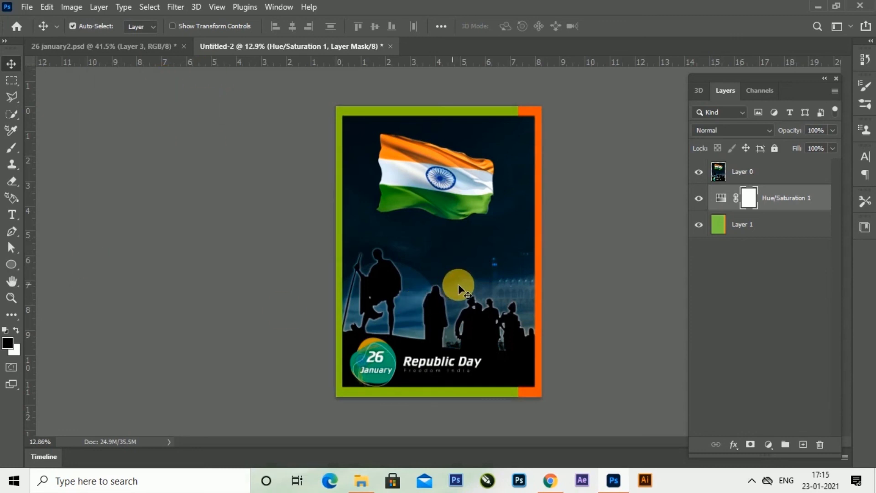
- Merge the Hue/Saturation adjustment with the green and orange border layer
{"action": "left_click", "coordinate": [760, 174]}
{"action": "left_click", "coordinate": [771, 198]}
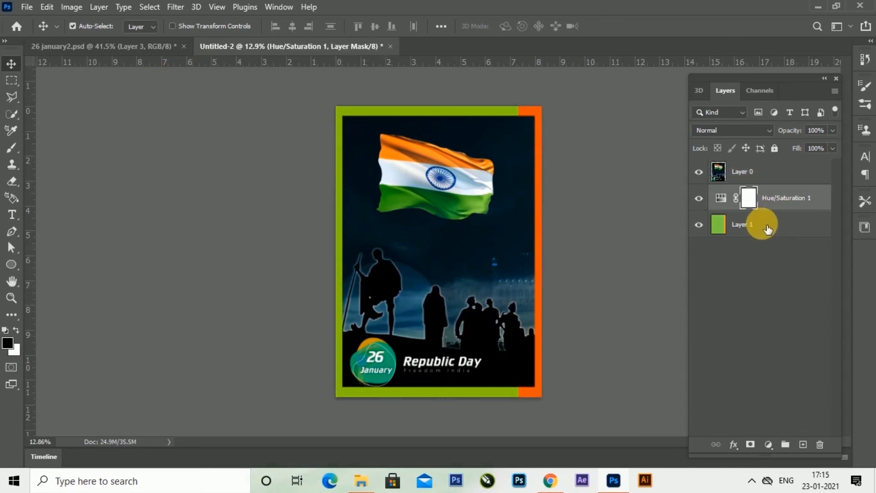
{"action": "left_click", "coordinate": [768, 230]}
{"action": "key", "text": "ctrl+e"}
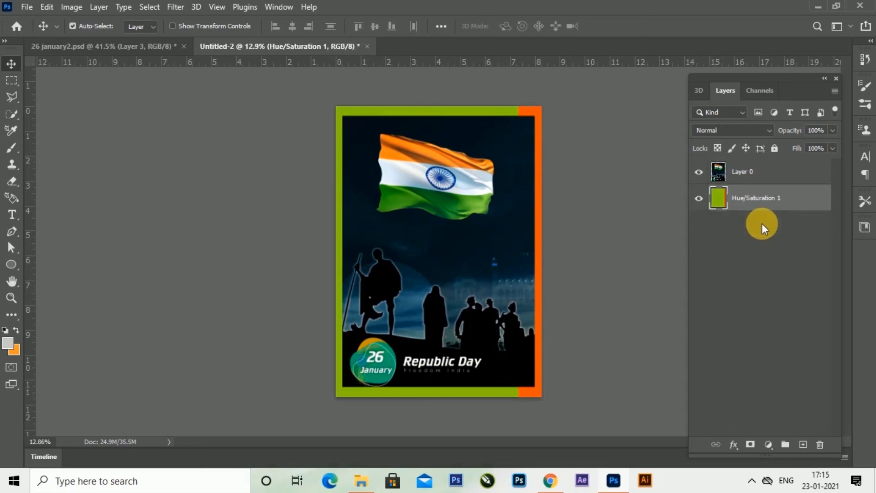
- Enlarge the poster artwork to about 102% and center it again horizontally and vertically on the border layer
{"action": "left_click", "coordinate": [762, 179]}
{"action": "key", "text": "ctrl+t"}
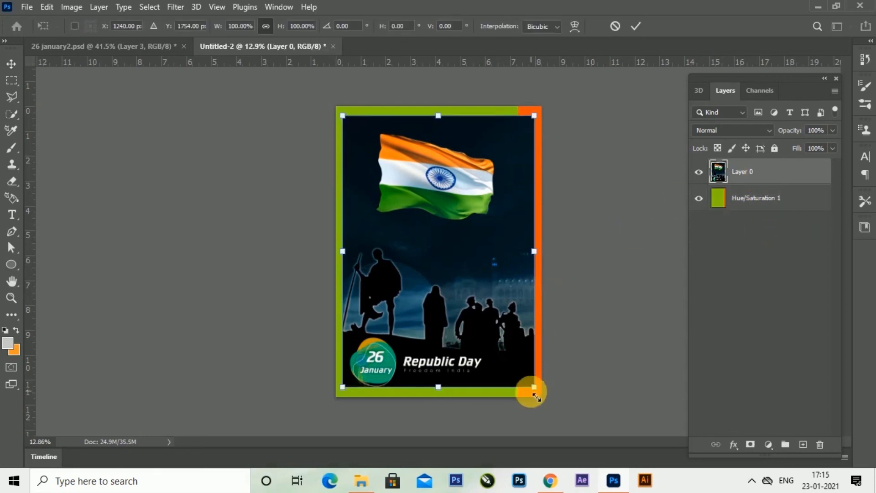
{"action": "left_click_drag", "start_coordinate": [540, 396], "coordinate": [545, 401]}
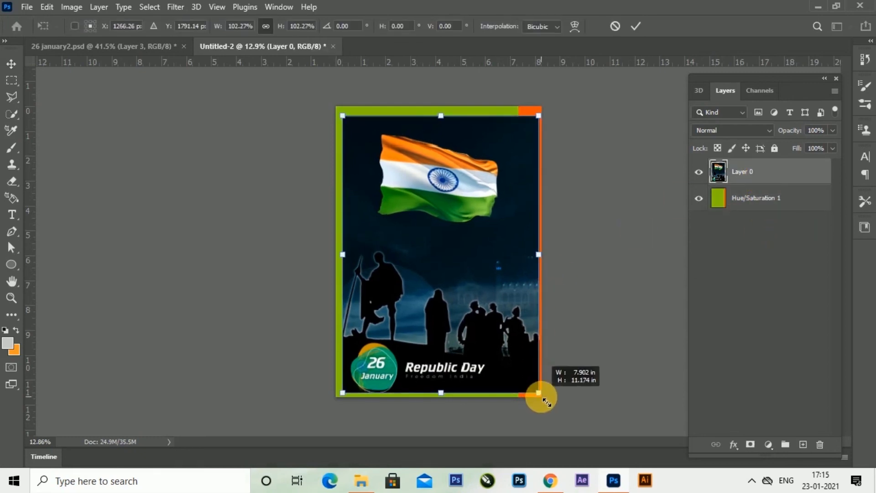
{"action": "left_click", "coordinate": [636, 26]}
{"action": "left_click", "coordinate": [748, 198], "text": "shift"}
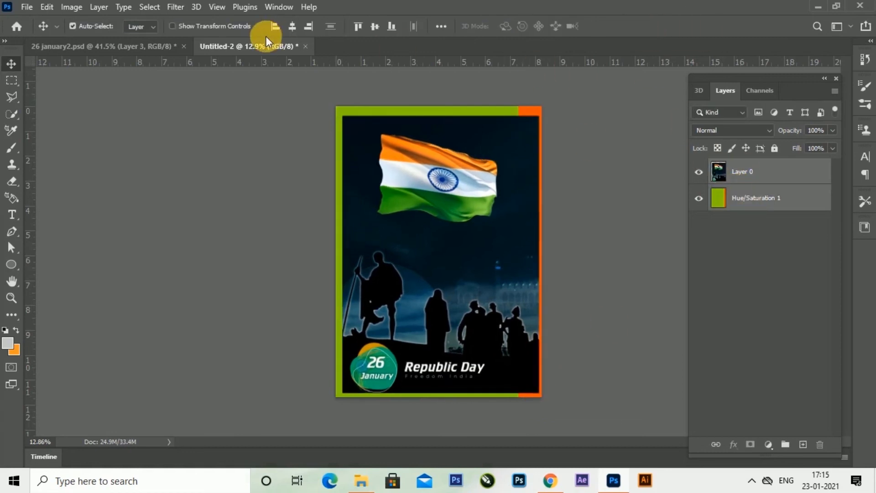
{"action": "left_click", "coordinate": [292, 26]}
{"action": "left_click", "coordinate": [374, 27]}
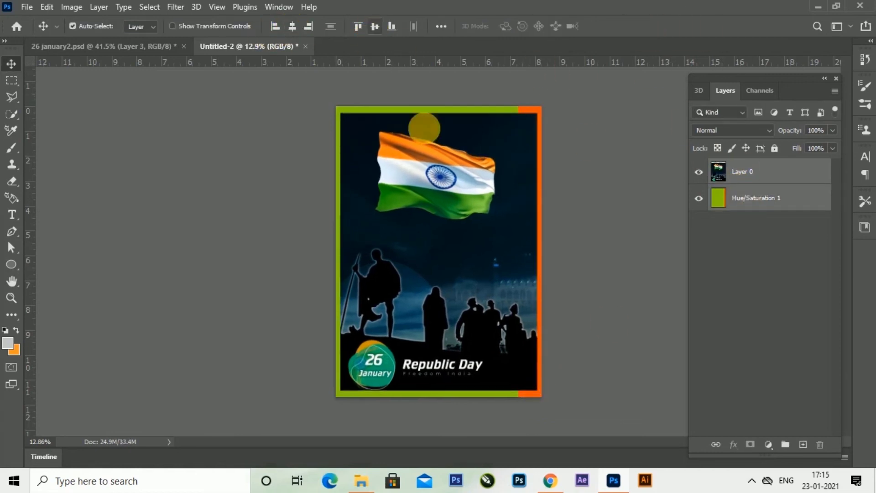